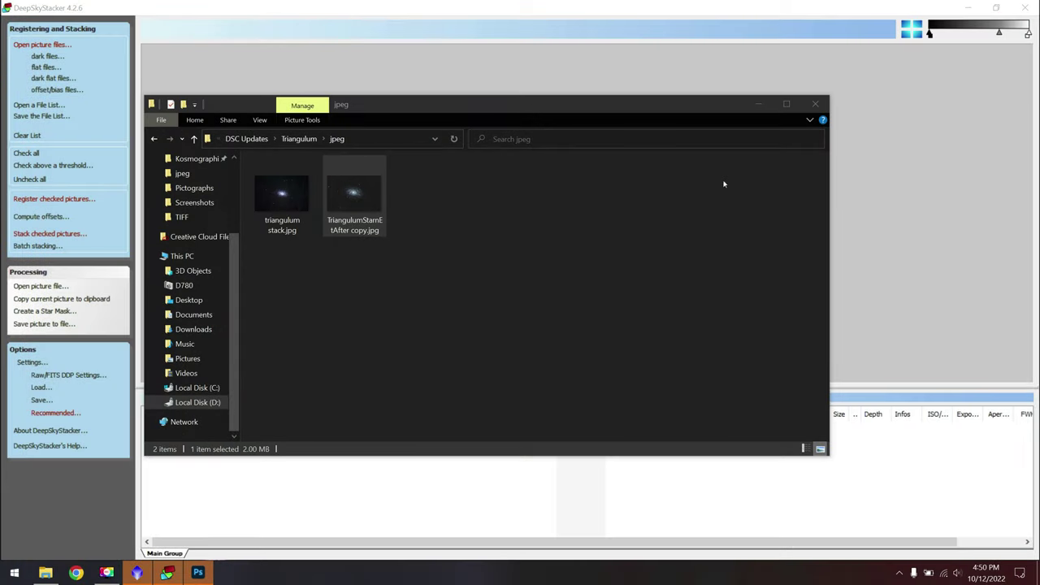
Minimize the jpeg folder window and bring DeepSkyStacker to the front, passing through PixInsight
{"action": "left_click", "coordinate": [758, 105]}
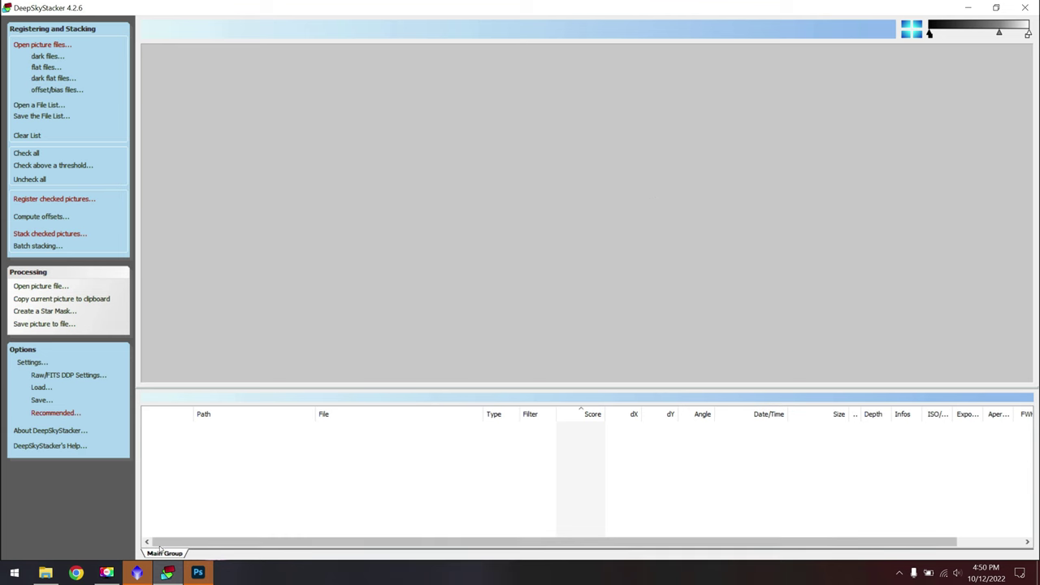
{"action": "left_click", "coordinate": [167, 573]}
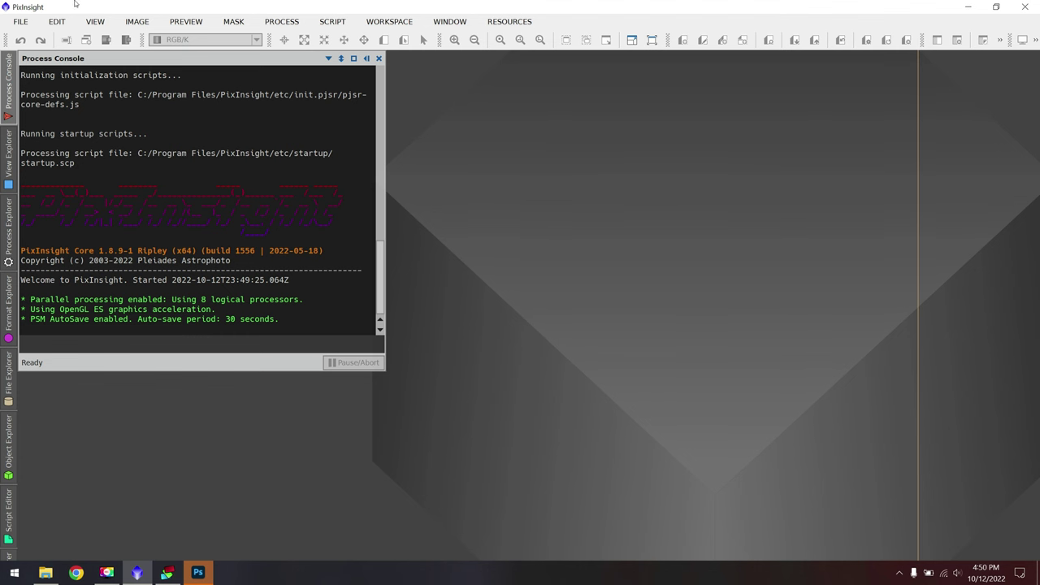
{"action": "left_click", "coordinate": [167, 572]}
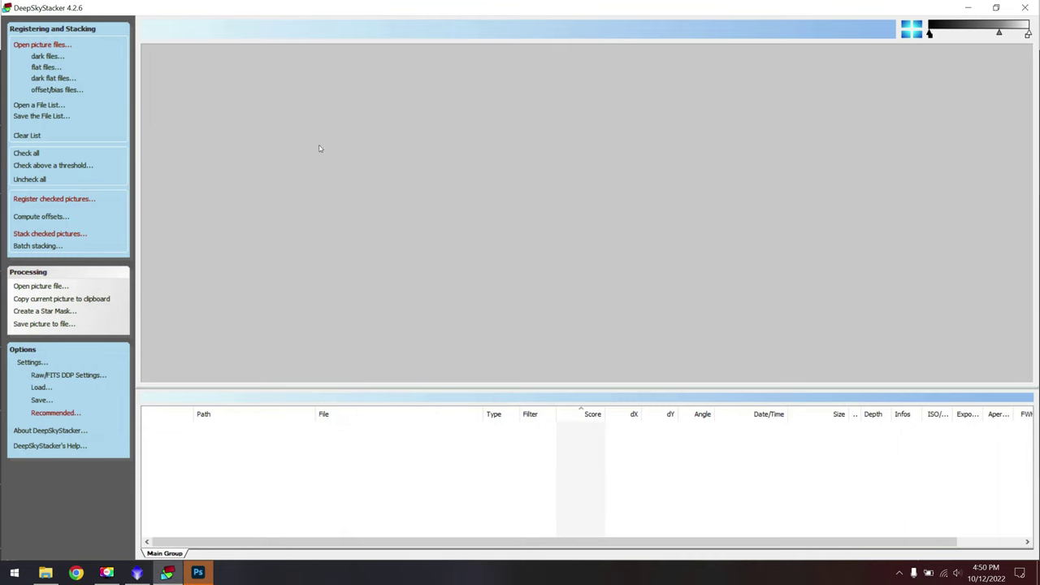
Load the NEF frames from 750_0124.NEF onward as light frames and check all fifteen
{"action": "left_click", "coordinate": [60, 45]}
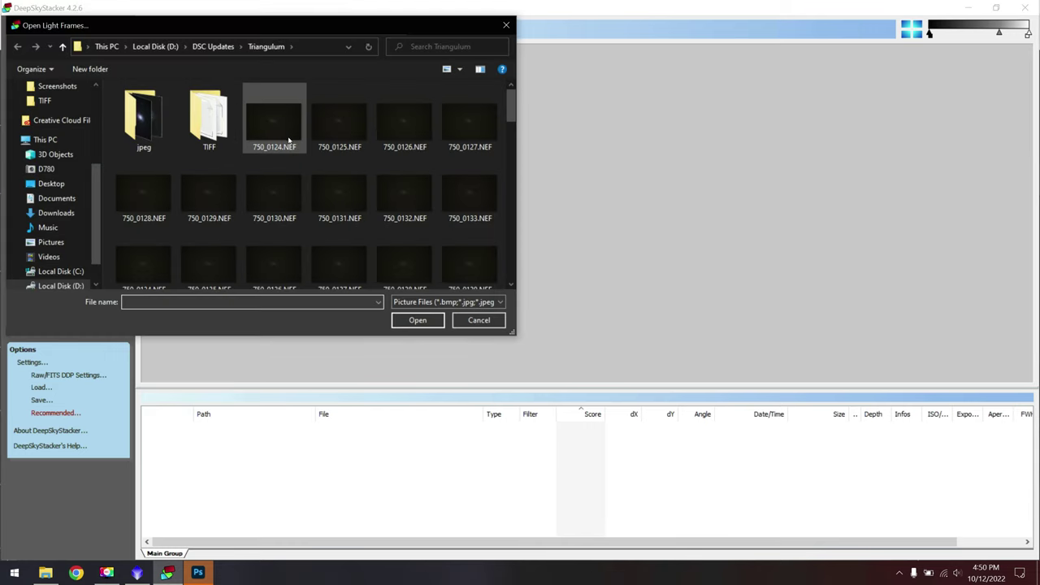
{"action": "left_click", "coordinate": [273, 122]}
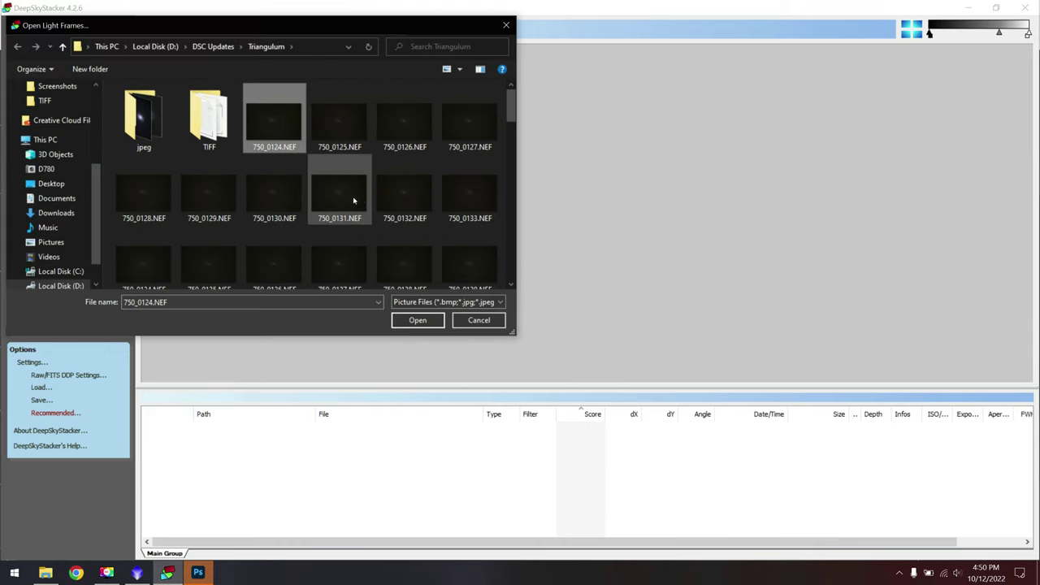
{"action": "scroll", "coordinate": [350, 211], "scroll_direction": "down", "scroll_amount": 1}
{"action": "left_click", "coordinate": [394, 202], "text": "shift"}
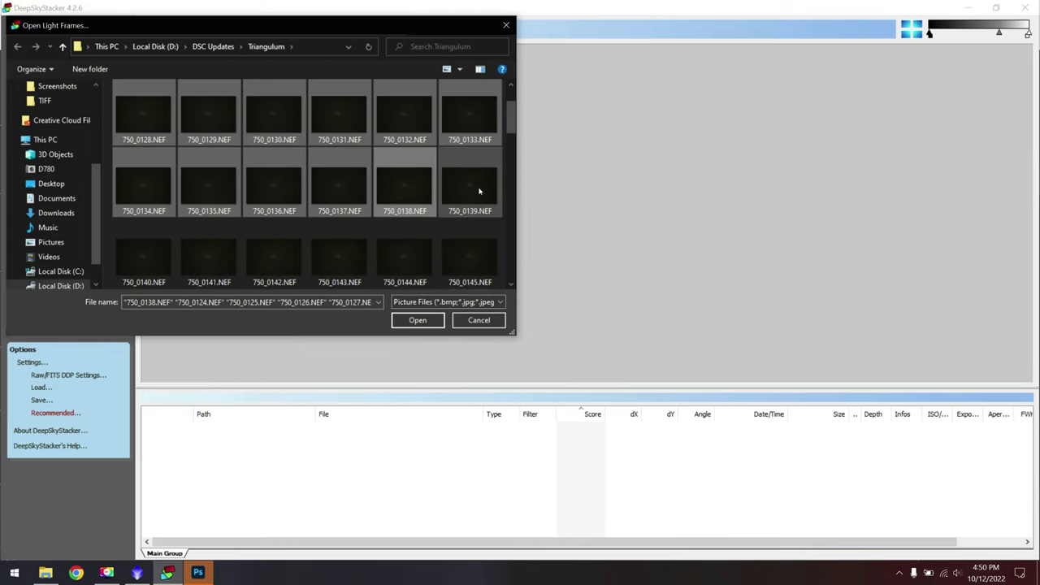
{"action": "left_click", "coordinate": [433, 320]}
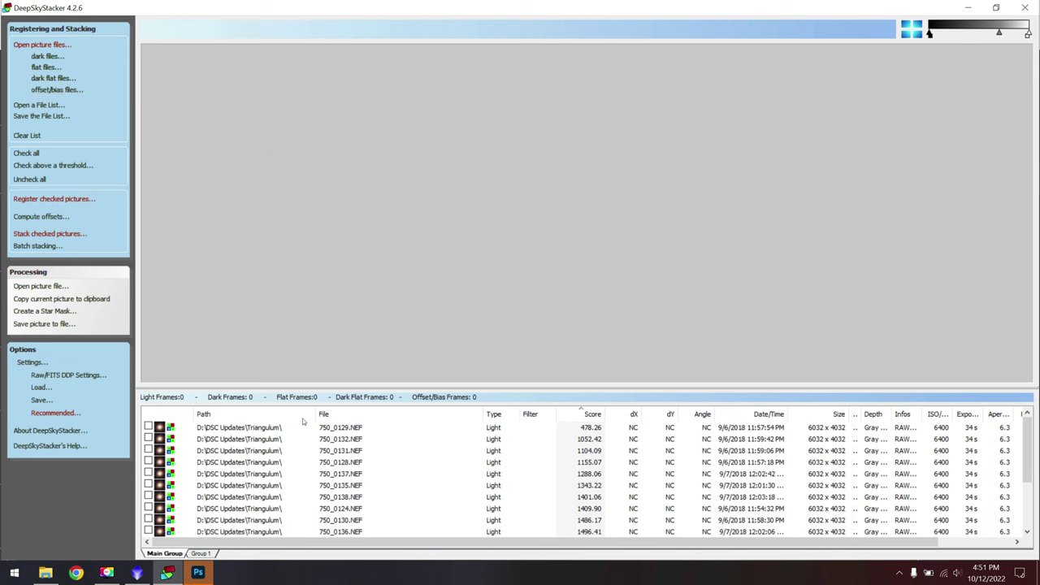
{"action": "scroll", "coordinate": [321, 485], "scroll_direction": "down", "scroll_amount": 1}
{"action": "scroll", "coordinate": [321, 485], "scroll_direction": "up", "scroll_amount": 1}
{"action": "left_click", "coordinate": [47, 156]}
Register the checked frames, remove 750_0129.NEF, and dismiss the no-picture-to-save error
{"action": "left_click", "coordinate": [81, 199]}
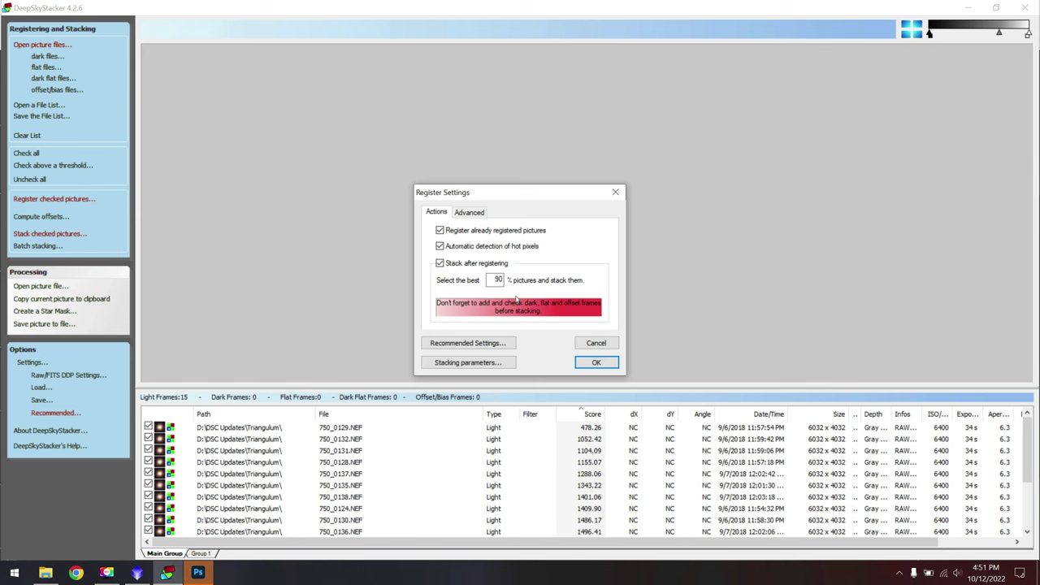
{"action": "left_click", "coordinate": [596, 363]}
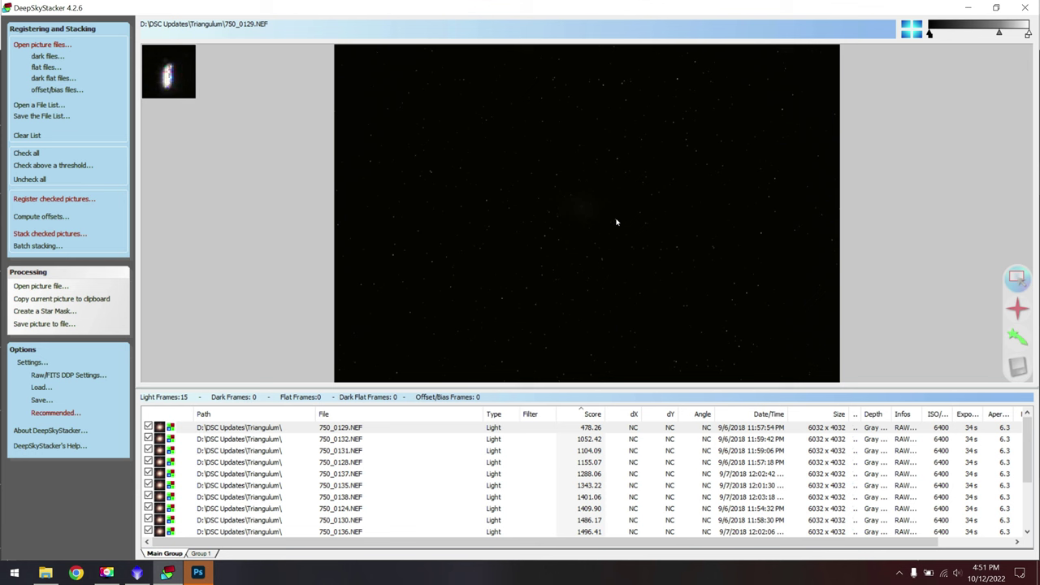
{"action": "right_click", "coordinate": [354, 428]}
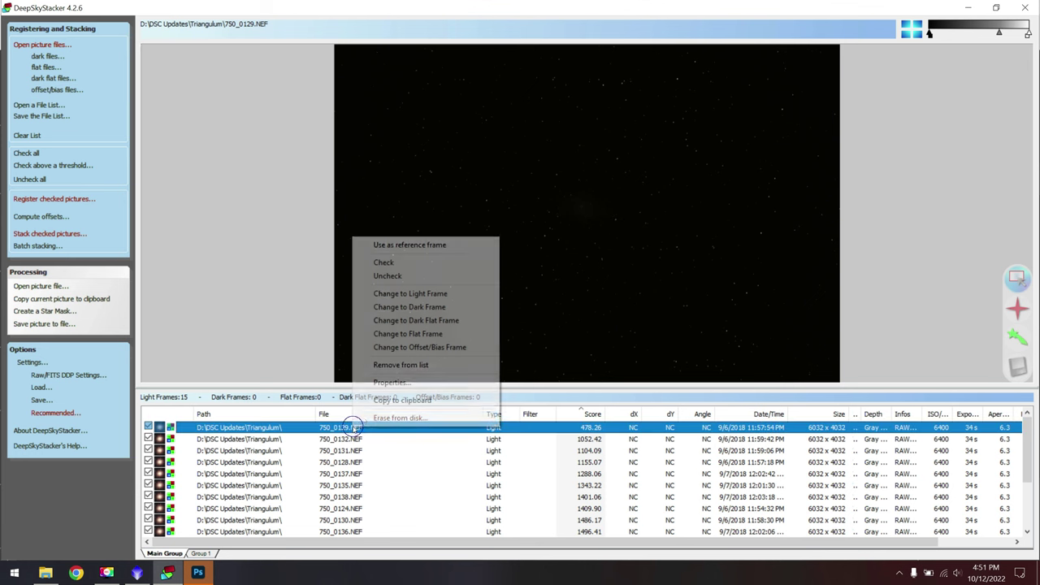
{"action": "left_click", "coordinate": [405, 364]}
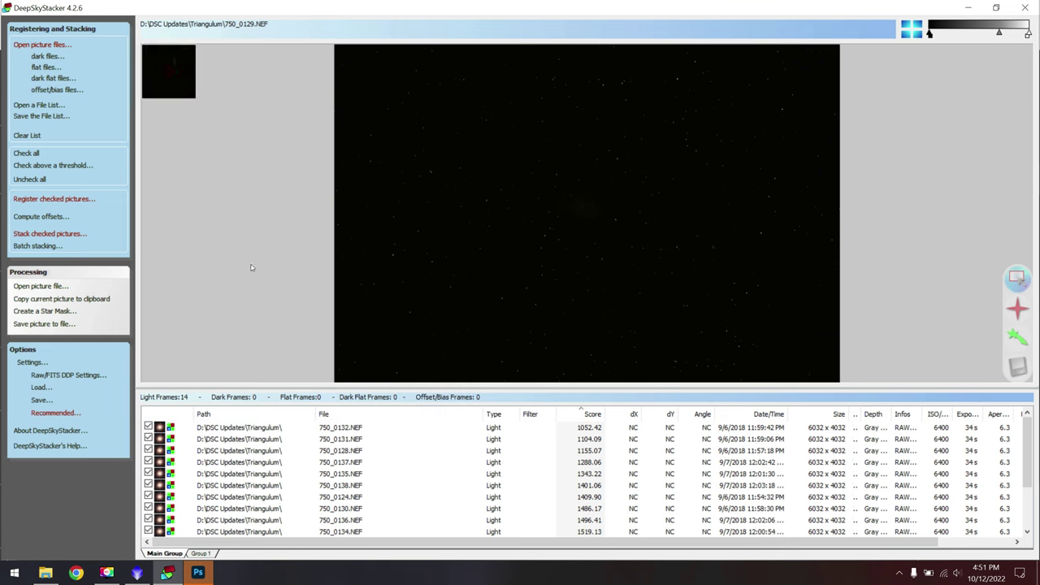
{"action": "left_click", "coordinate": [67, 324]}
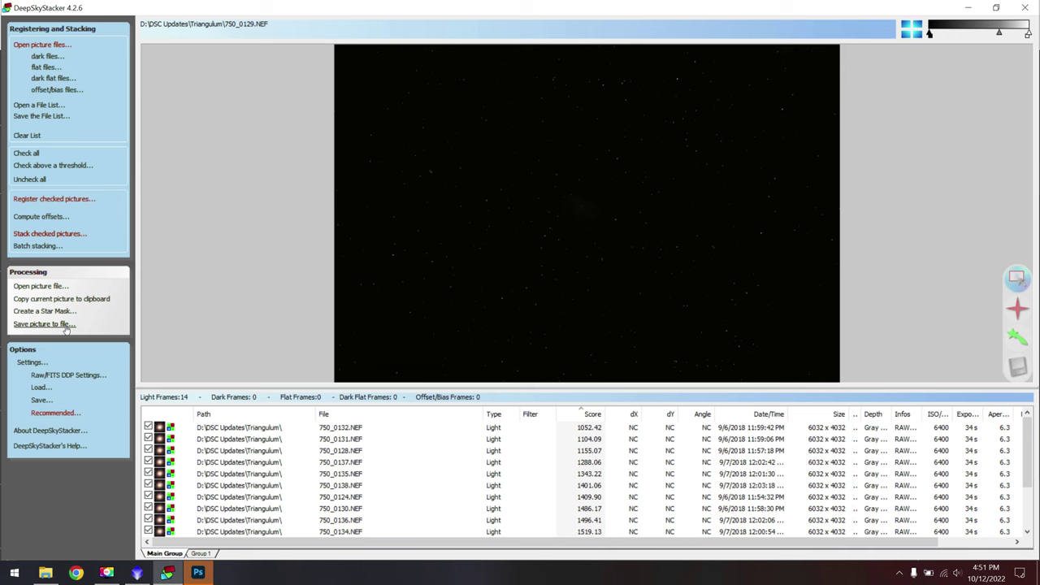
{"action": "left_click", "coordinate": [560, 326]}
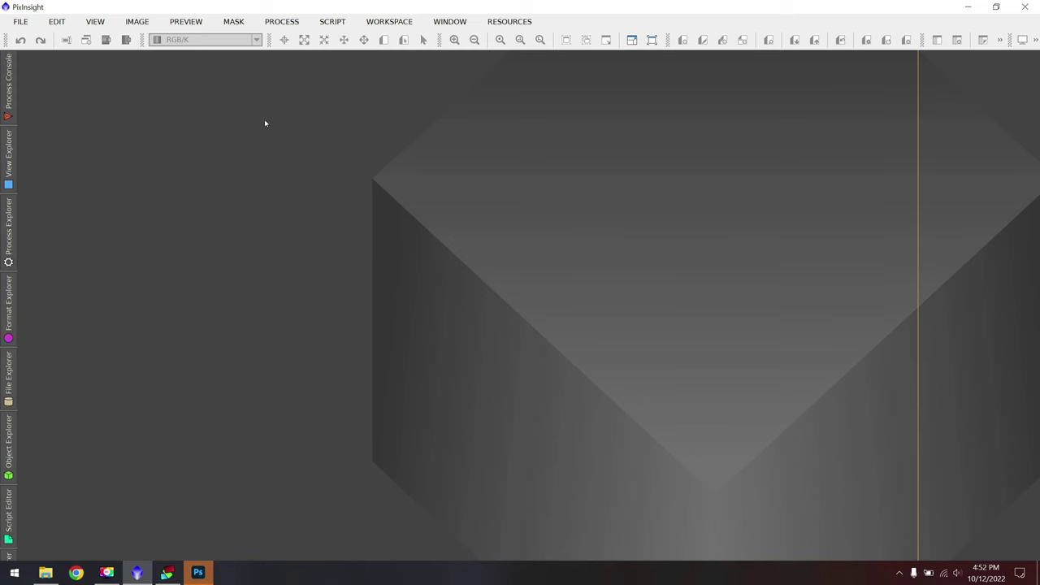
Open DSS_Pix_Sharp.TIF from the TIFF folder and give it an STF auto stretch (Ctrl+A)
{"action": "left_click", "coordinate": [20, 21]}
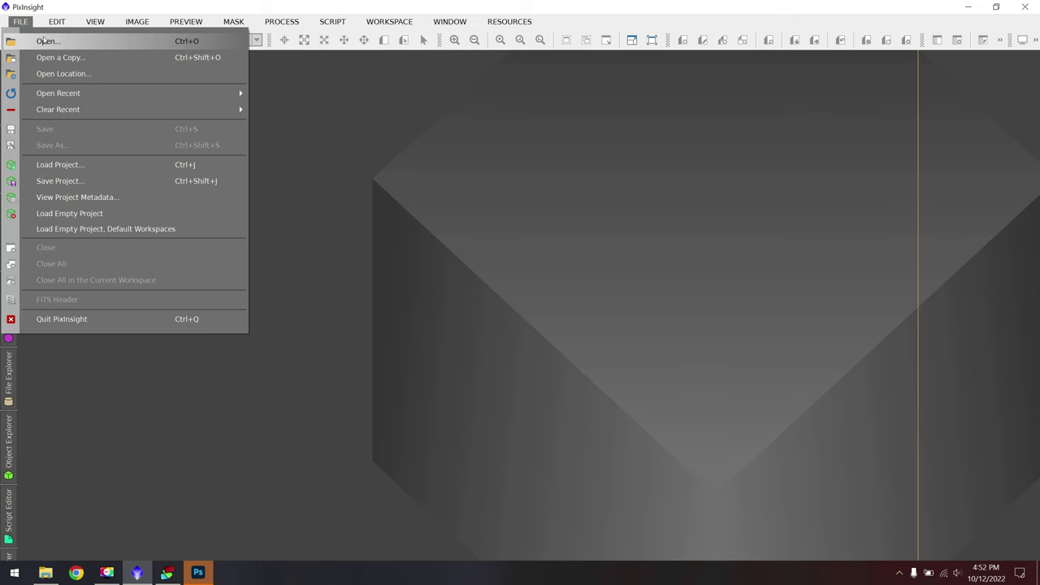
{"action": "left_click", "coordinate": [43, 41]}
{"action": "scroll", "coordinate": [365, 98], "scroll_direction": "down", "scroll_amount": 10}
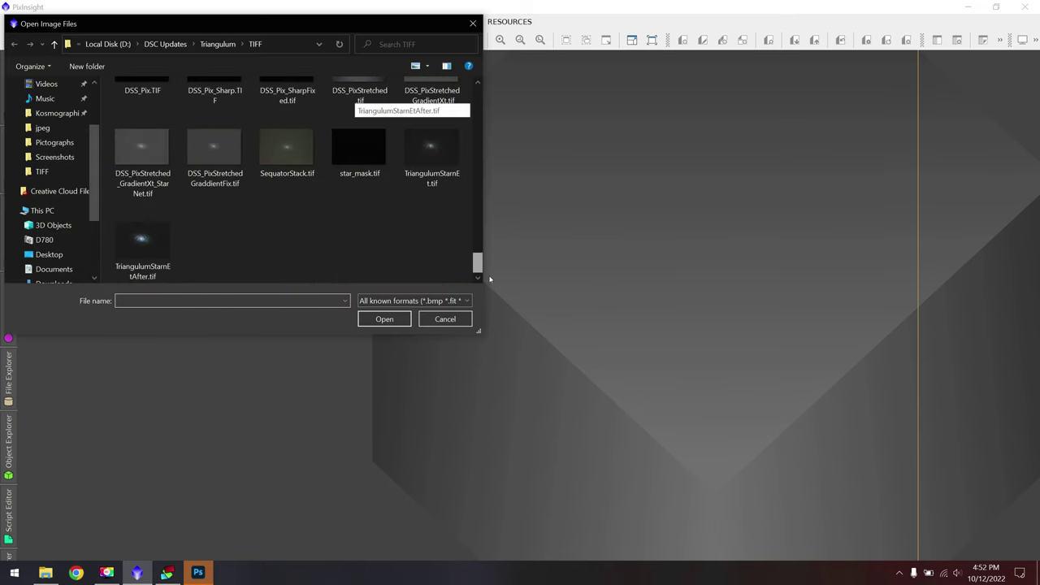
{"action": "scroll", "coordinate": [327, 241], "scroll_direction": "up", "scroll_amount": 1}
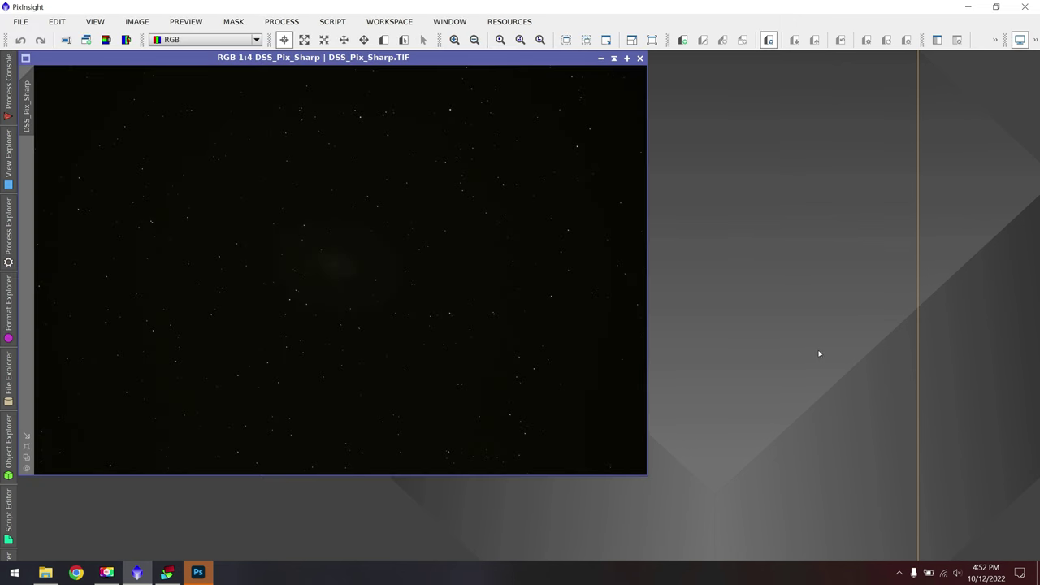
{"action": "key", "text": "ctrl+a"}
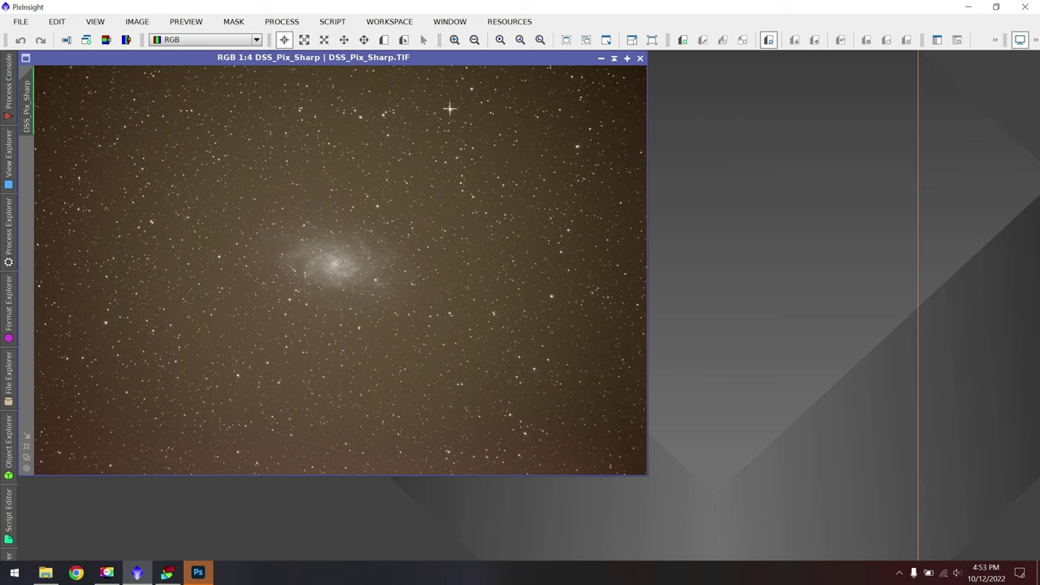
{"action": "left_click", "coordinate": [281, 22]}
In ScreenTransferFunction, unlink the RGB channels and auto-stretch DSS_Pix_Sharp for a neutral grey sky
{"action": "mouse_move", "coordinate": [371, 13]}
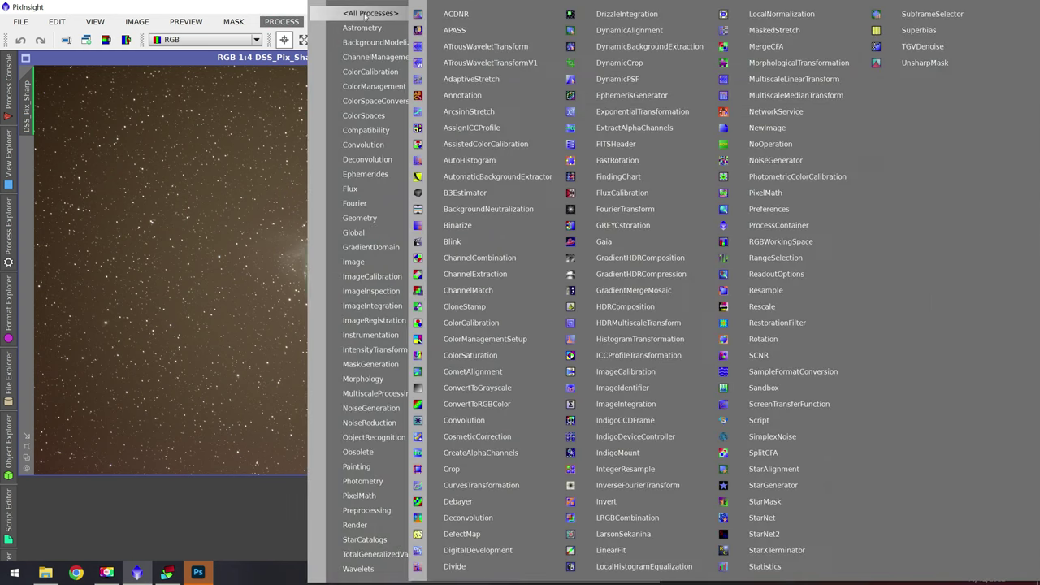
{"action": "left_click", "coordinate": [792, 404]}
{"action": "left_click_drag", "start_coordinate": [800, 93], "coordinate": [798, 119]}
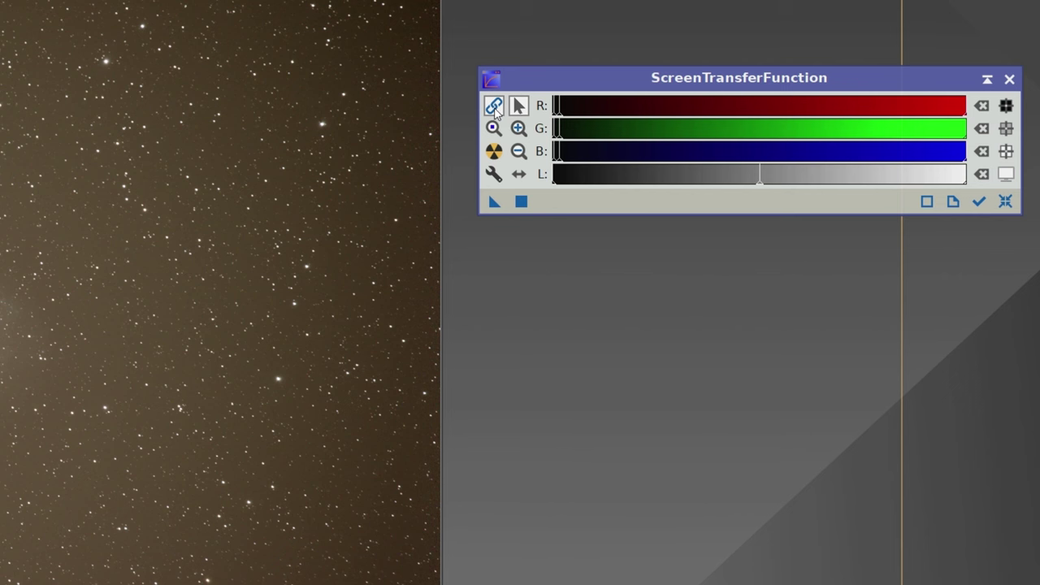
{"action": "left_click", "coordinate": [492, 107]}
{"action": "left_click", "coordinate": [493, 152]}
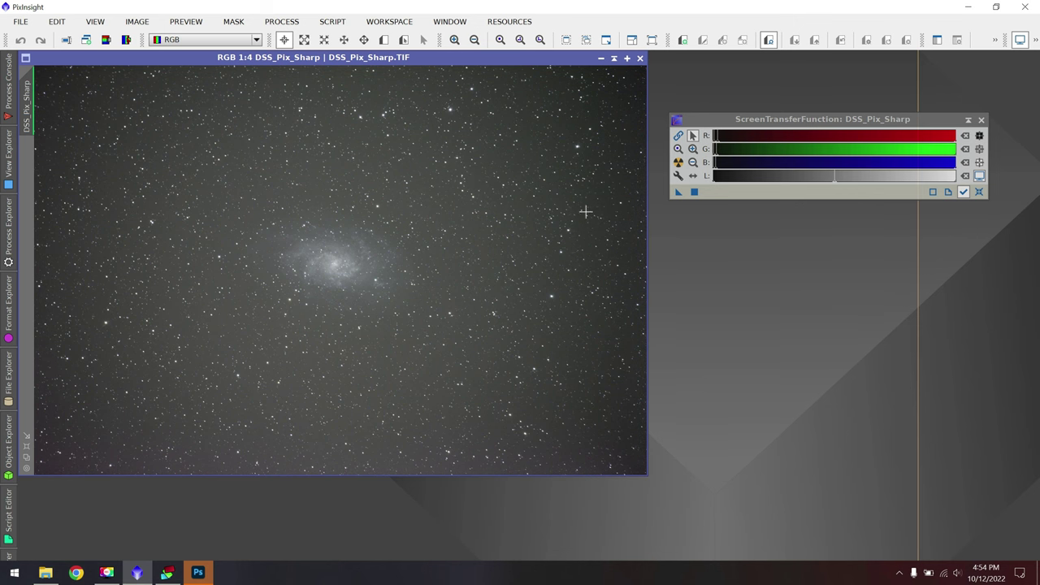
Open HistogramTransformation and show the histogram of DSS_Pix_Sharp
{"action": "left_click", "coordinate": [279, 22]}
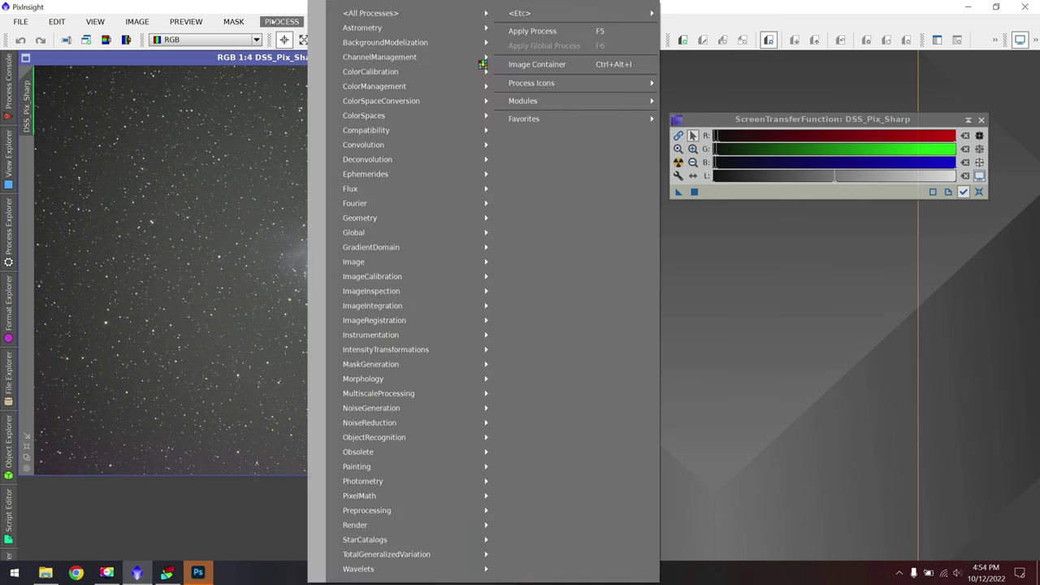
{"action": "mouse_move", "coordinate": [355, 12]}
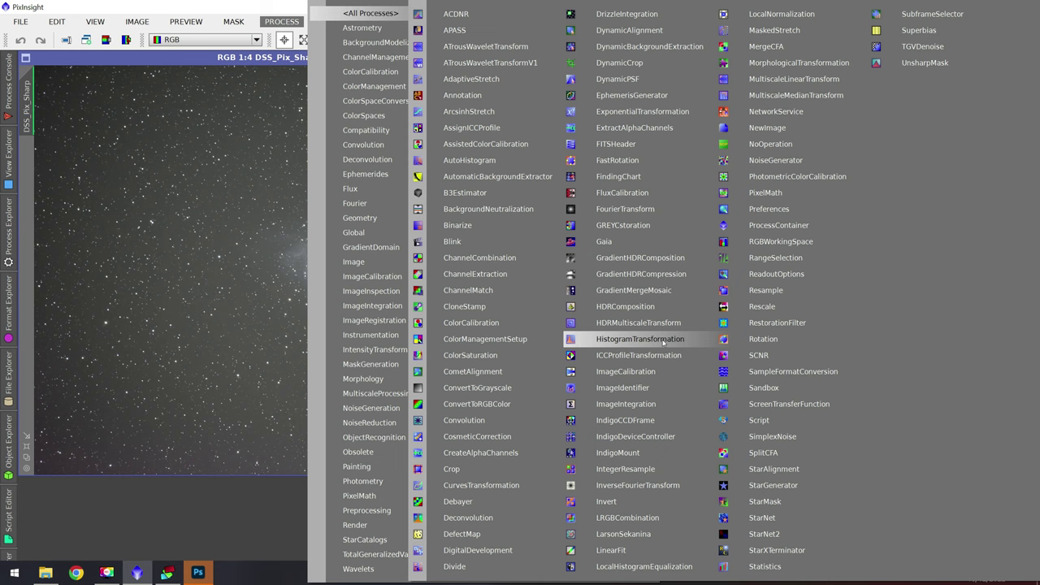
{"action": "left_click", "coordinate": [611, 345]}
{"action": "left_click_drag", "start_coordinate": [804, 174], "coordinate": [816, 91]}
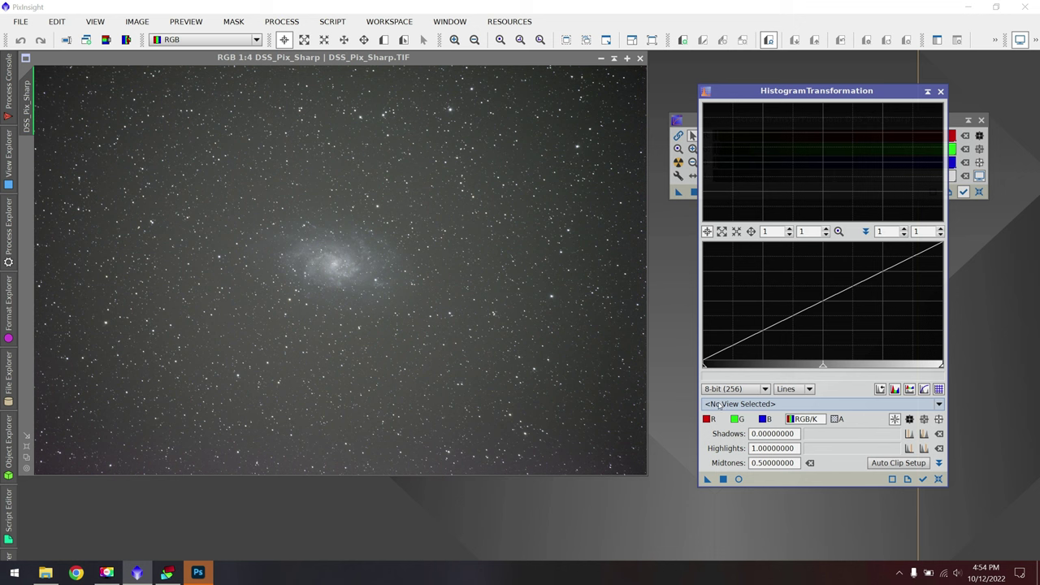
{"action": "left_click", "coordinate": [780, 404]}
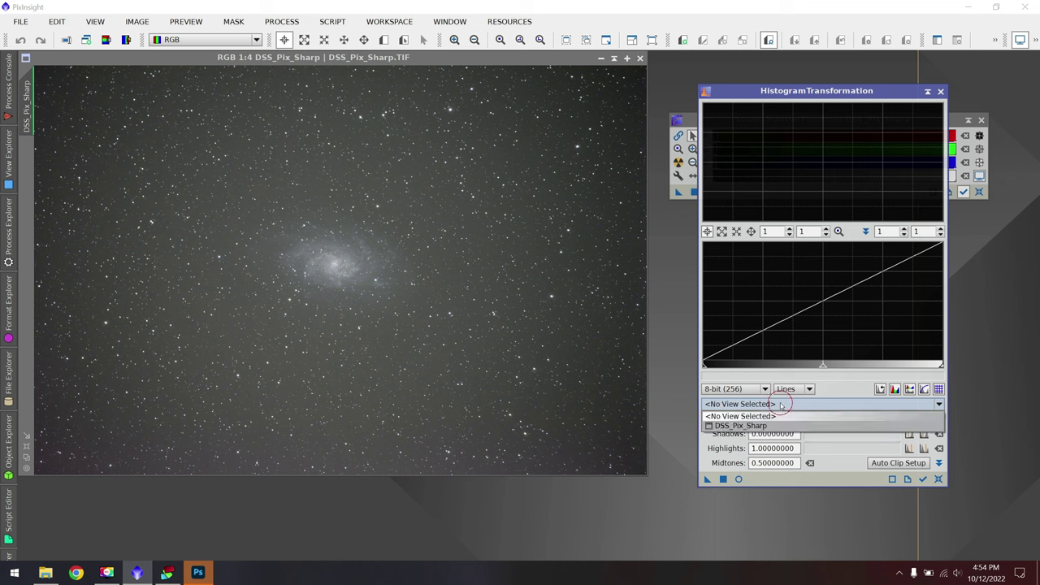
{"action": "left_click", "coordinate": [737, 425]}
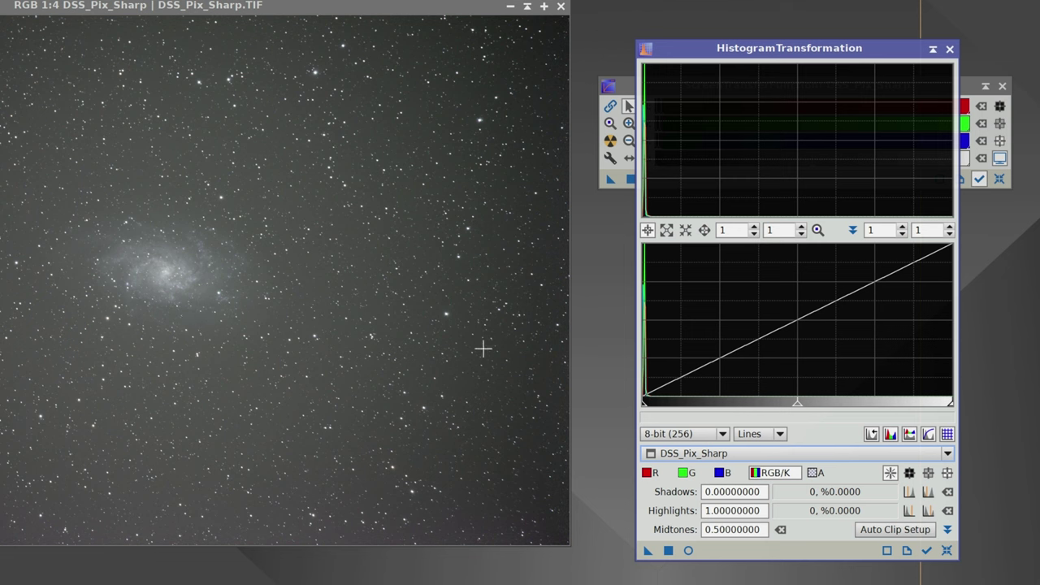
Transfer the STF stretch to HistogramTransformation, apply it to the image, and re-stretch the display
{"action": "left_click_drag", "start_coordinate": [619, 86], "coordinate": [714, 20]}
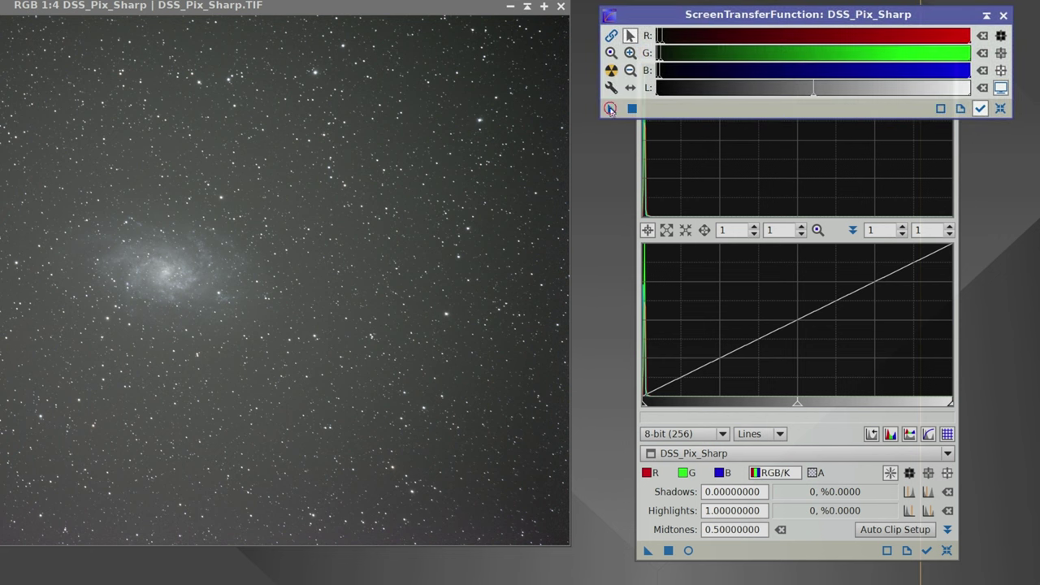
{"action": "left_click_drag", "start_coordinate": [610, 110], "coordinate": [718, 552]}
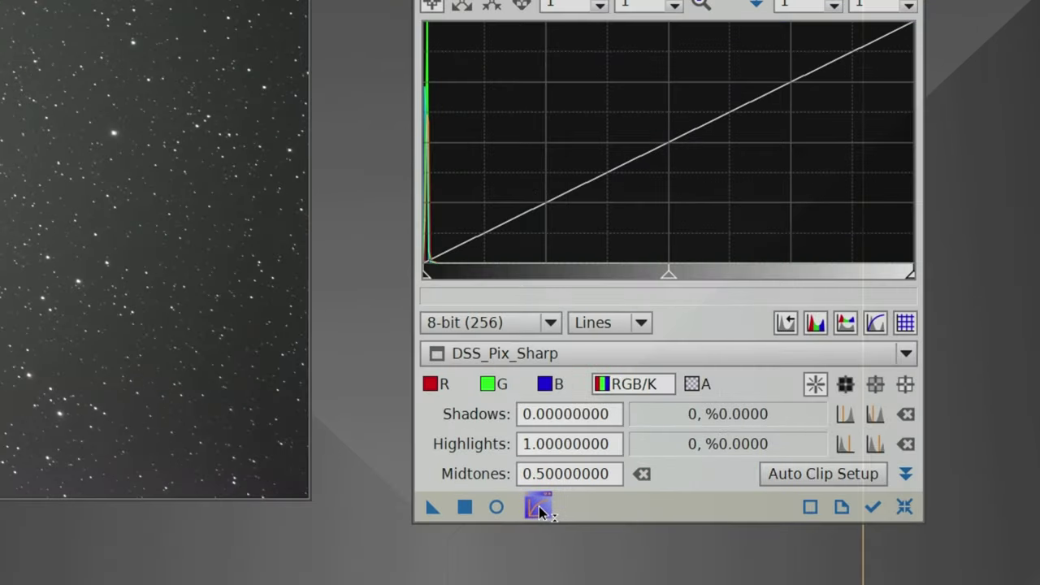
{"action": "mouse_move", "coordinate": [541, 503]}
{"action": "left_mouse_down"}
{"action": "mouse_move", "coordinate": [529, 518]}
{"action": "mouse_move", "coordinate": [526, 486]}
{"action": "mouse_move", "coordinate": [525, 506]}
{"action": "mouse_move", "coordinate": [533, 503]}
{"action": "left_mouse_up"}
{"action": "left_click", "coordinate": [466, 508]}
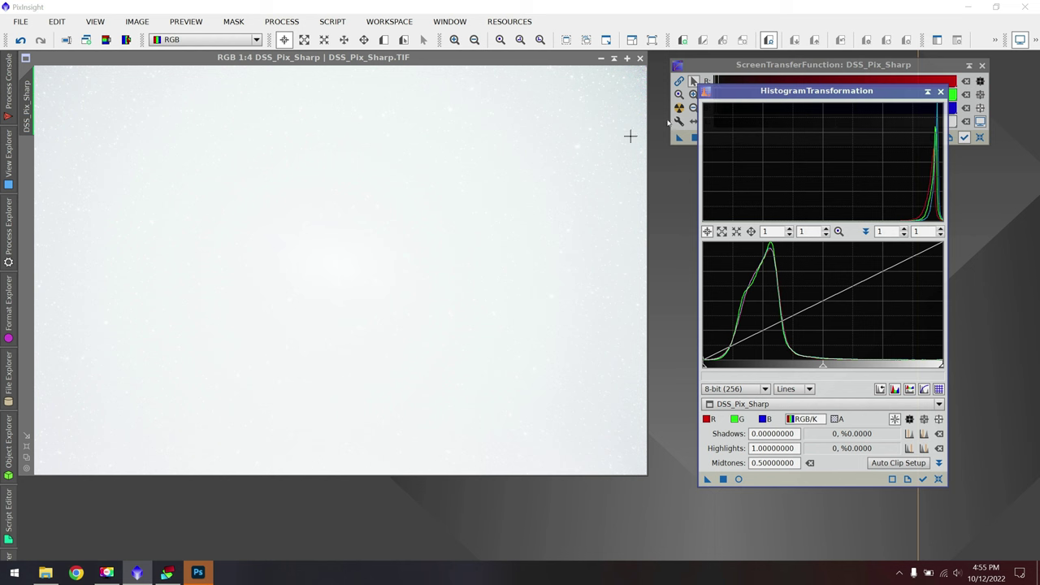
{"action": "left_click", "coordinate": [790, 64]}
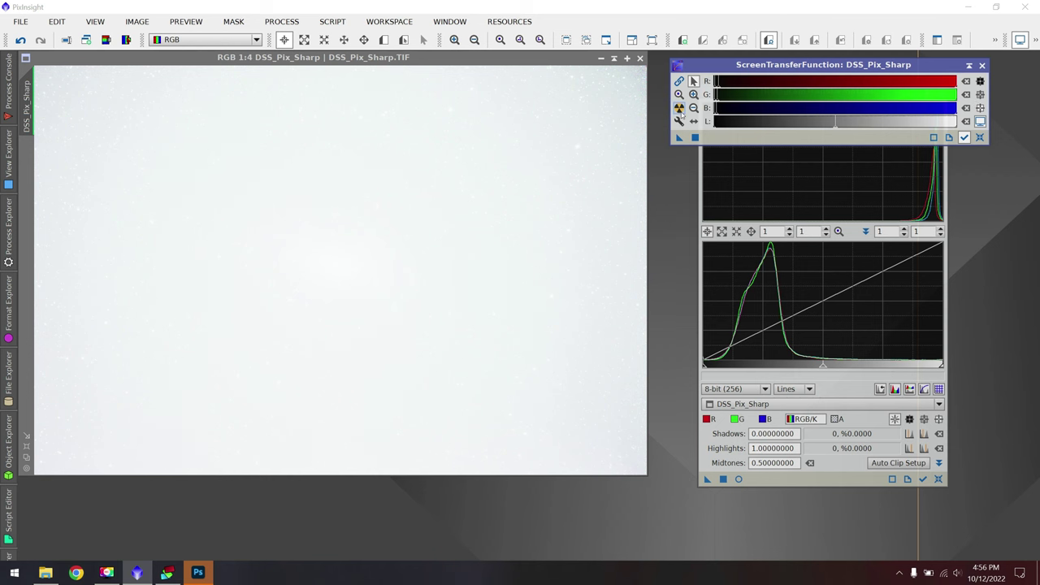
{"action": "left_click", "coordinate": [679, 108]}
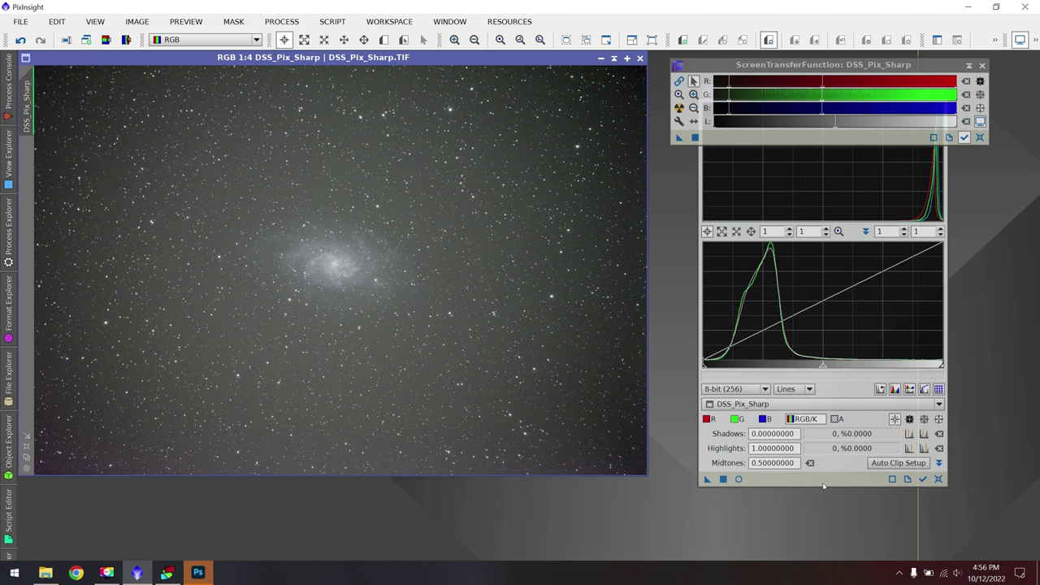
{"action": "left_click", "coordinate": [812, 488]}
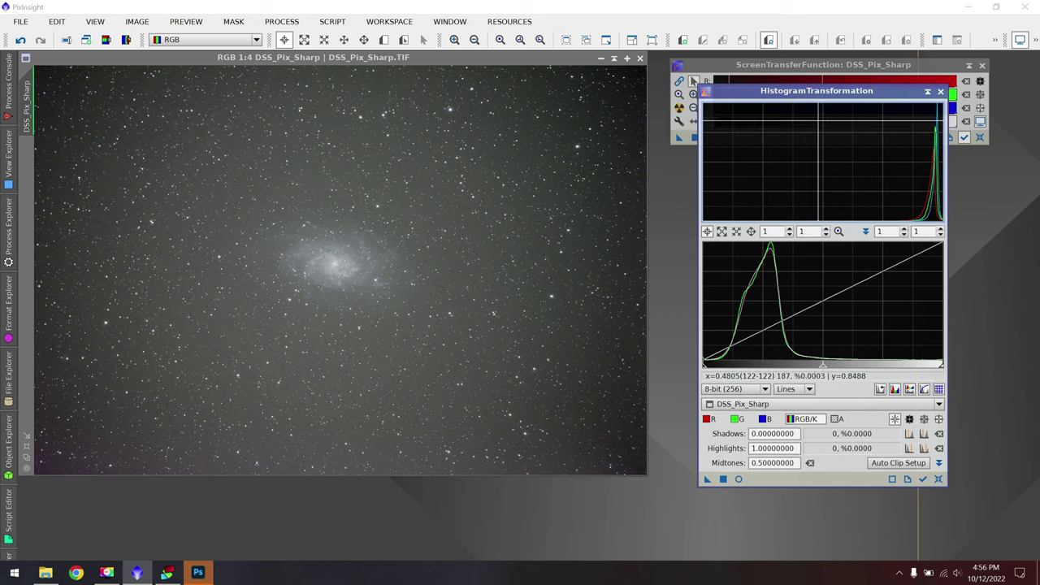
Save the image as DSS_Pix_Sharp_stretched.tif with 16-bit unsigned integer TIFF samples
{"action": "left_click", "coordinate": [21, 21]}
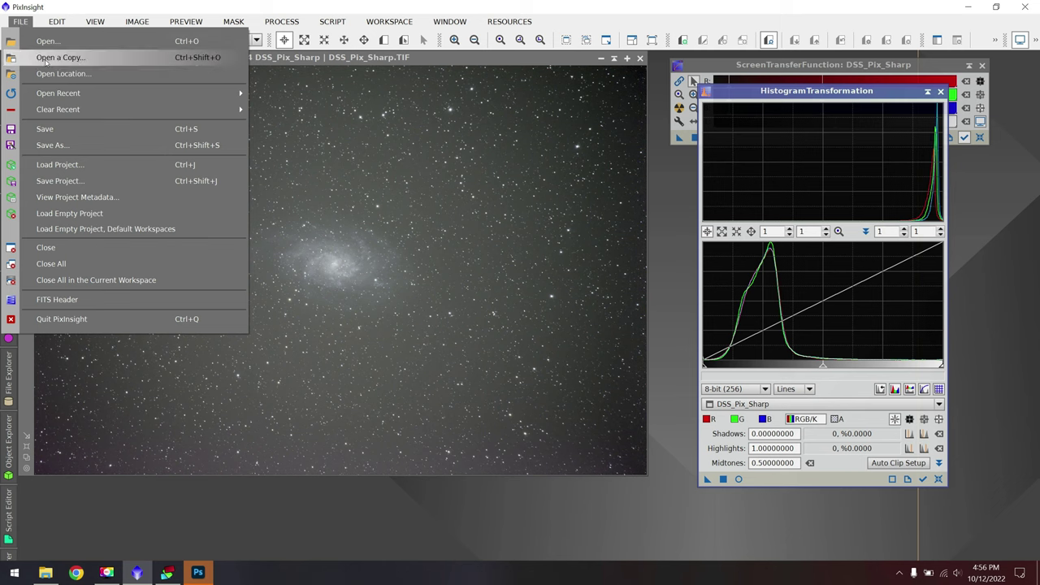
{"action": "left_click", "coordinate": [52, 144]}
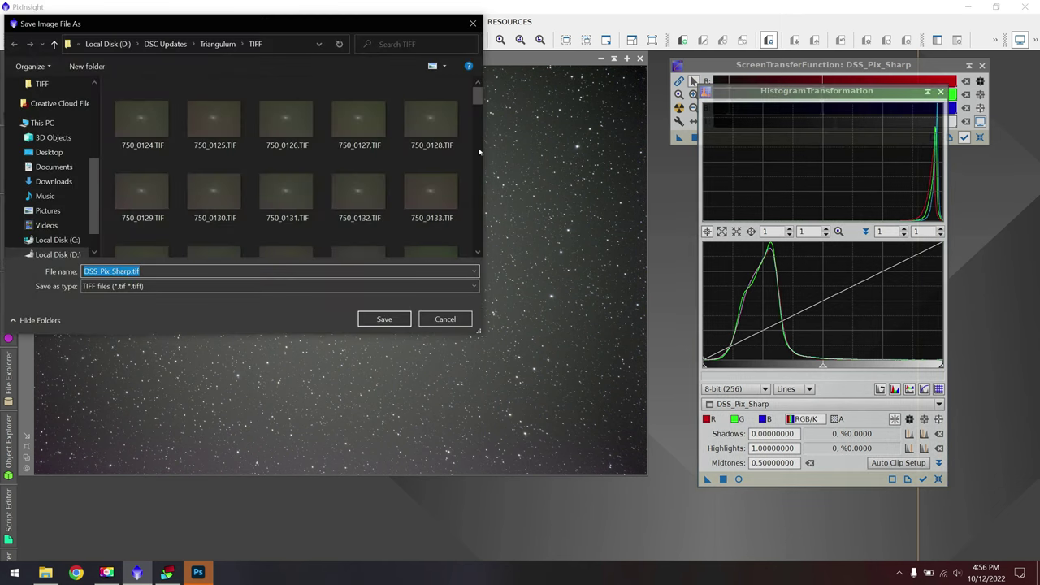
{"action": "left_click", "coordinate": [131, 272]}
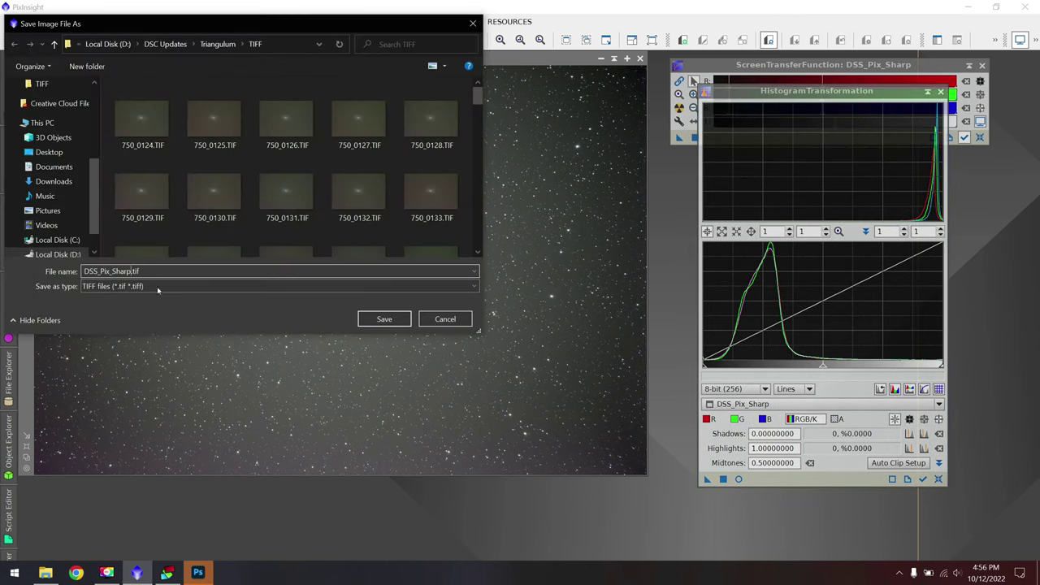
{"action": "type", "text": "_"}
{"action": "type", "text": "stre"}
{"action": "type", "text": "tcahe"}
{"action": "key", "text": "BackSpace"}
{"action": "type", "text": "hed"}
{"action": "left_click", "coordinate": [396, 321]}
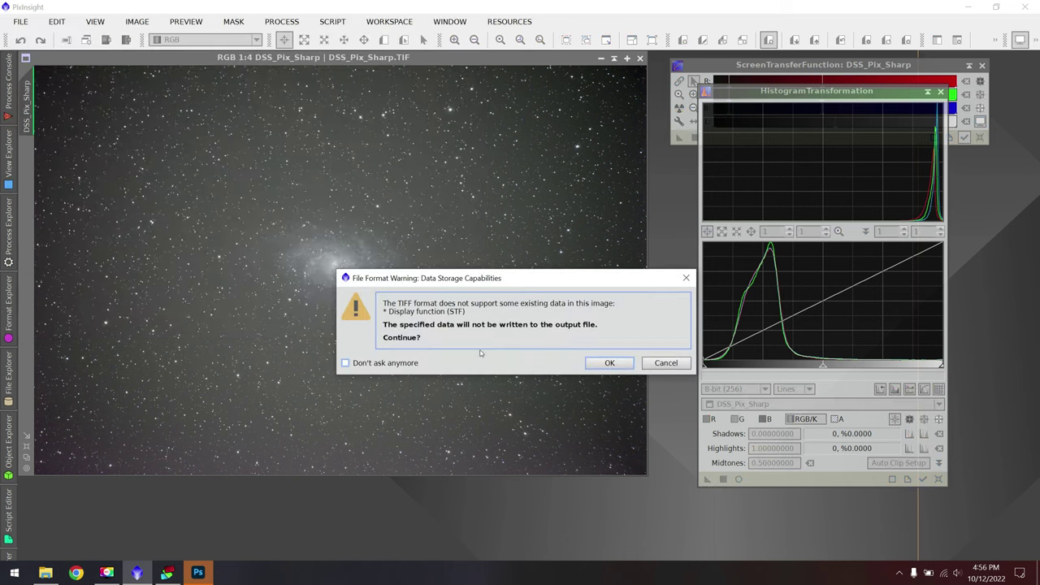
{"action": "left_click", "coordinate": [607, 365]}
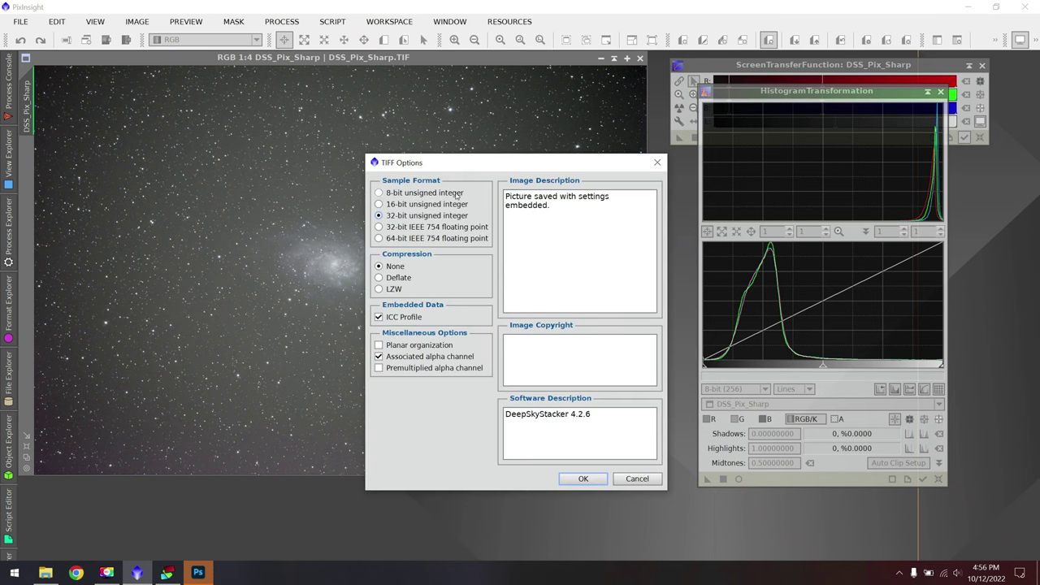
{"action": "left_click", "coordinate": [446, 208]}
{"action": "left_click", "coordinate": [580, 479]}
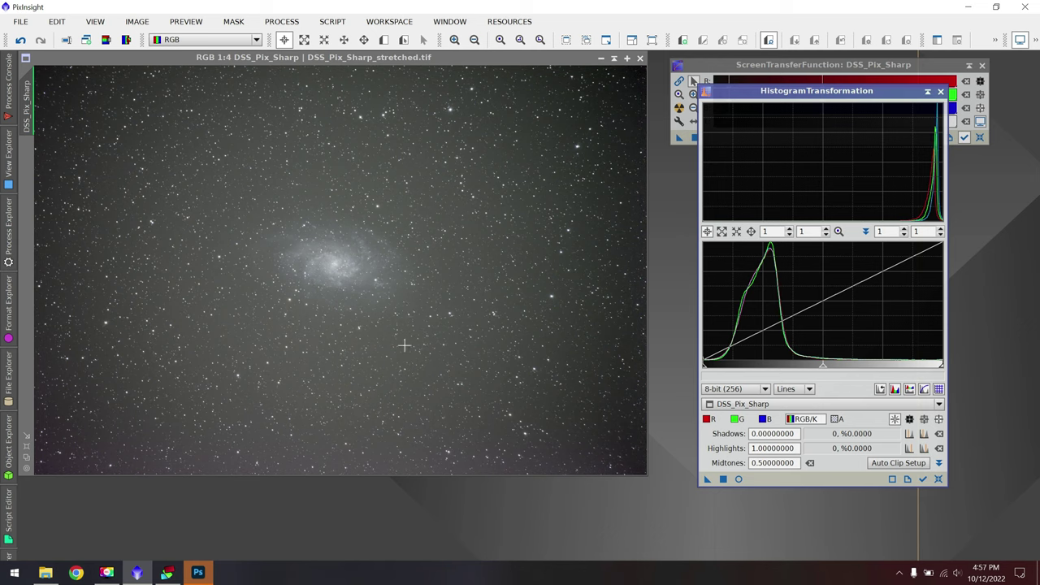
Switch to Photoshop and open DSS_Pix_Sharp_stretched.tif
{"action": "left_click", "coordinate": [208, 572]}
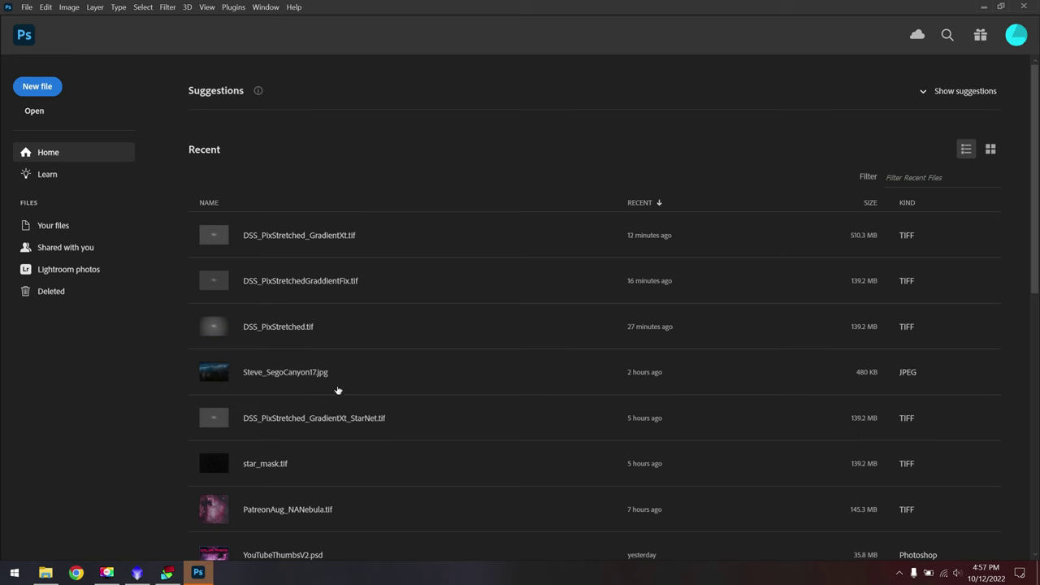
{"action": "left_click", "coordinate": [26, 8]}
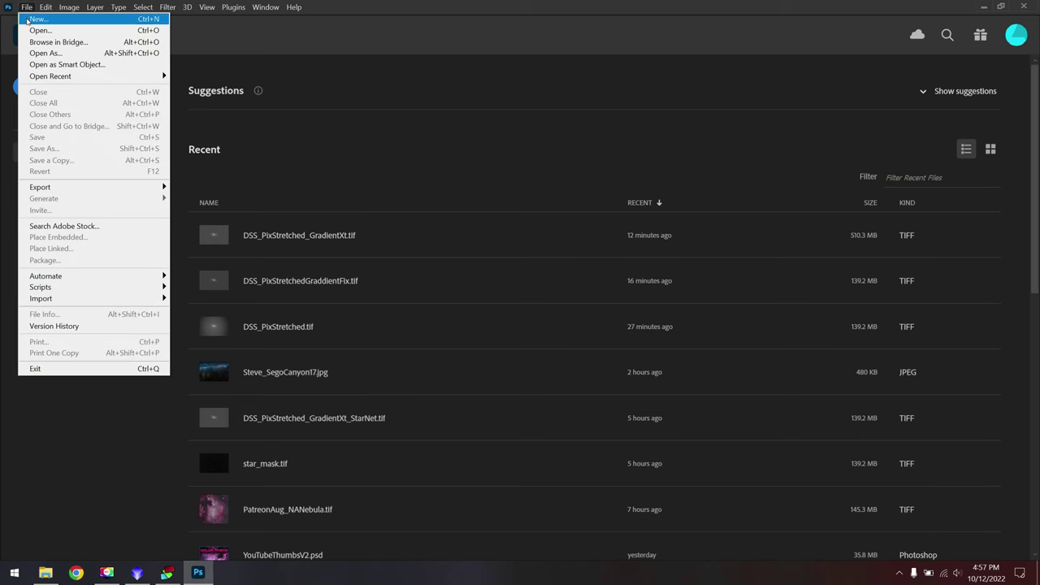
{"action": "left_click", "coordinate": [37, 33]}
{"action": "scroll", "coordinate": [234, 173], "scroll_direction": "down", "scroll_amount": 10}
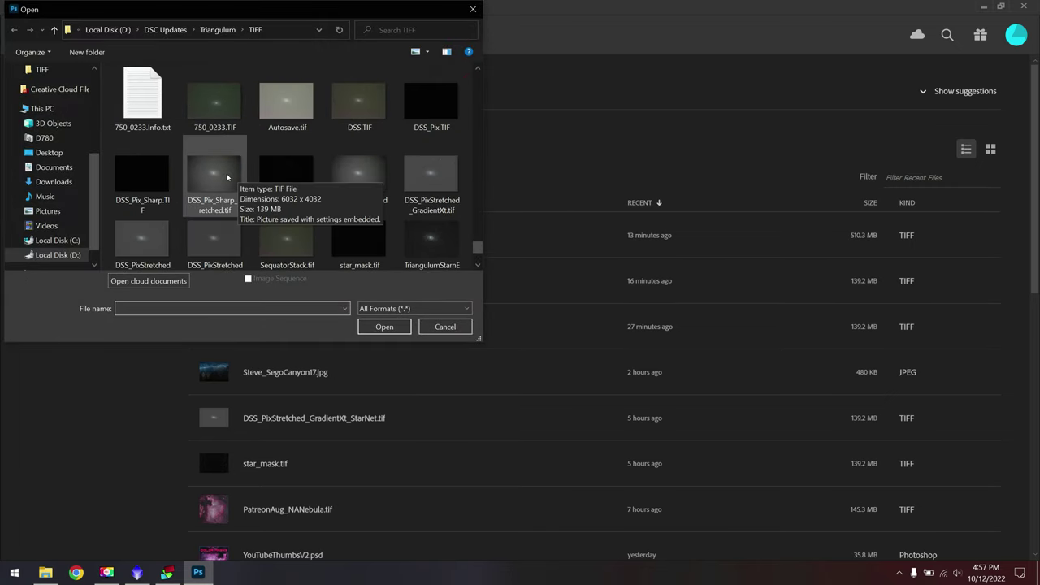
{"action": "double_click", "coordinate": [226, 176]}
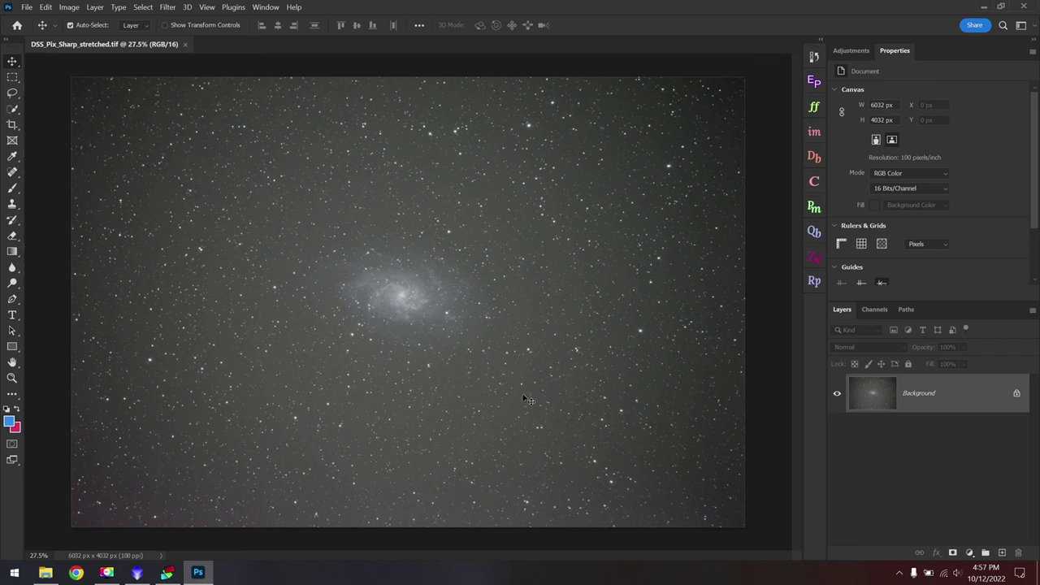
Duplicate the Background layer as a new layer named GradientXterminator
{"action": "right_click", "coordinate": [908, 394]}
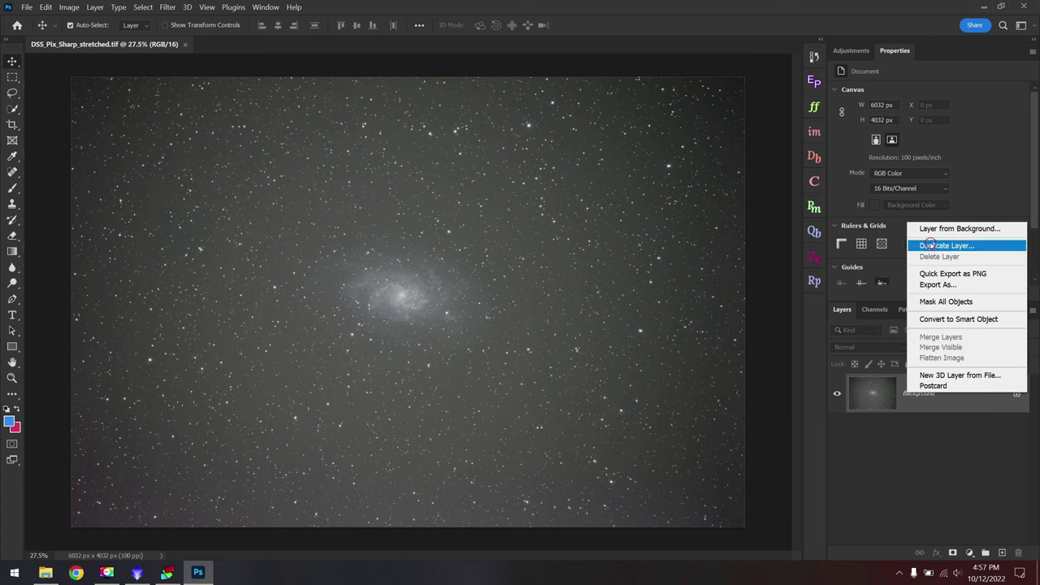
{"action": "left_click", "coordinate": [926, 245]}
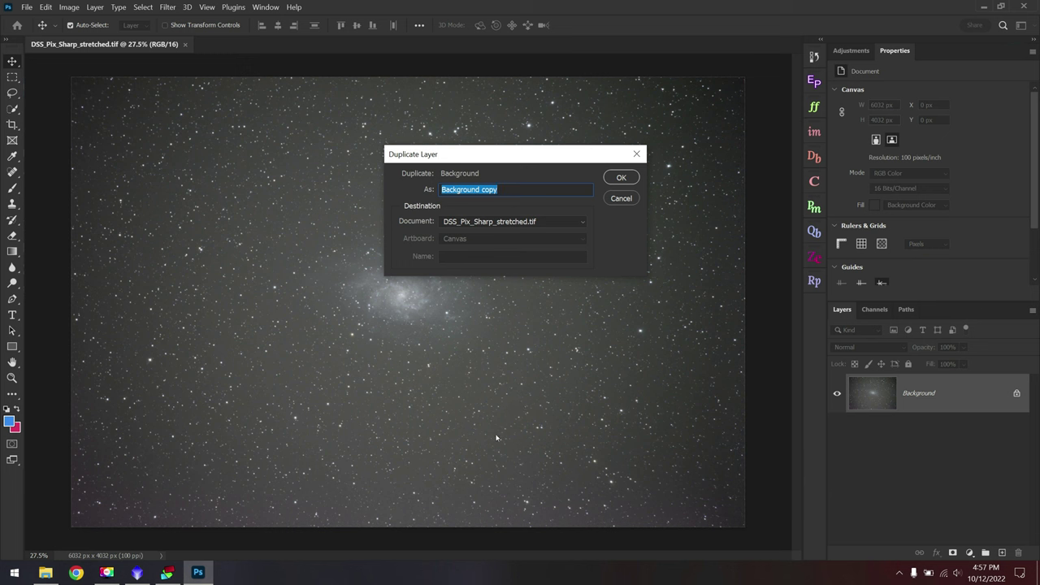
{"action": "type", "text": "GradientXter"}
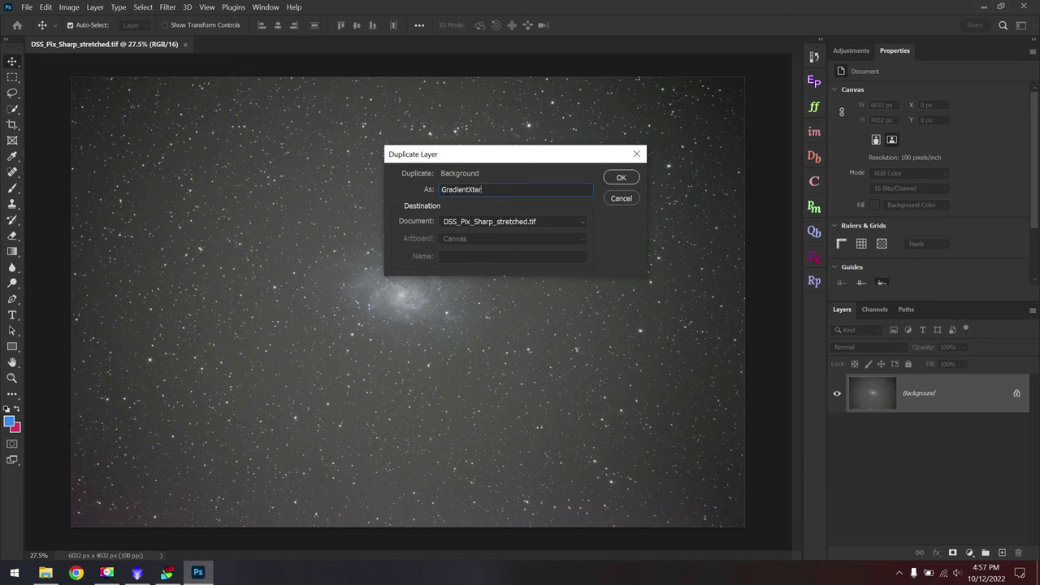
{"action": "type", "text": "minator"}
{"action": "key", "text": "Return"}
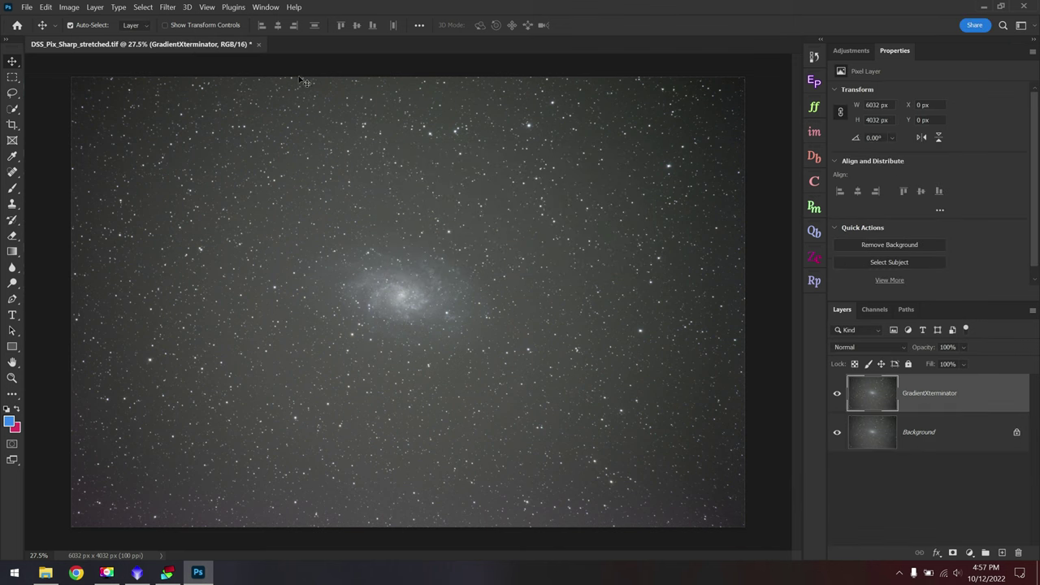
Apply GradientXTerminator with Fine detail, High aggressiveness and Balance background color checked
{"action": "left_click", "coordinate": [162, 6]}
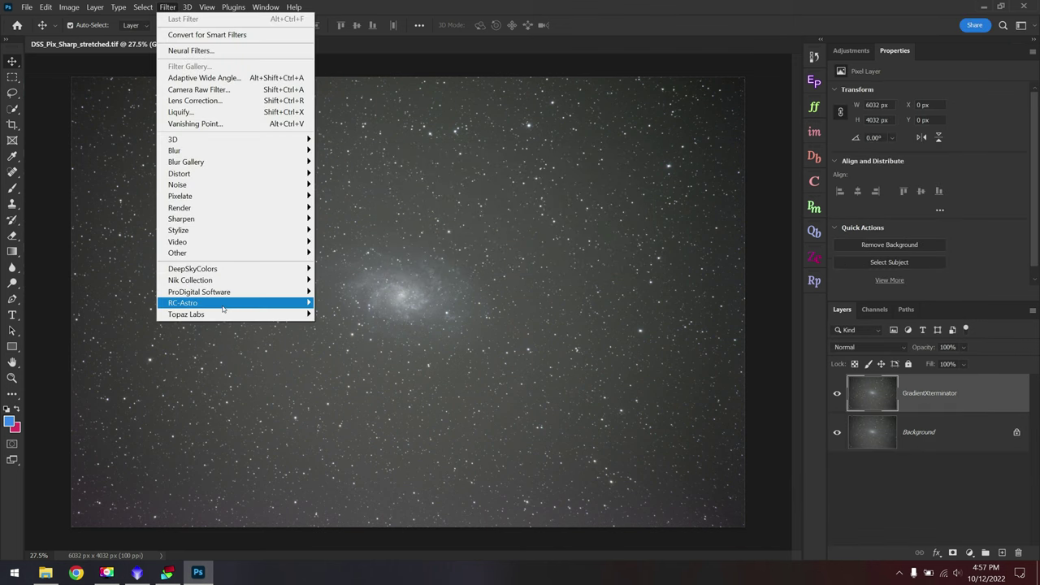
{"action": "mouse_move", "coordinate": [227, 304]}
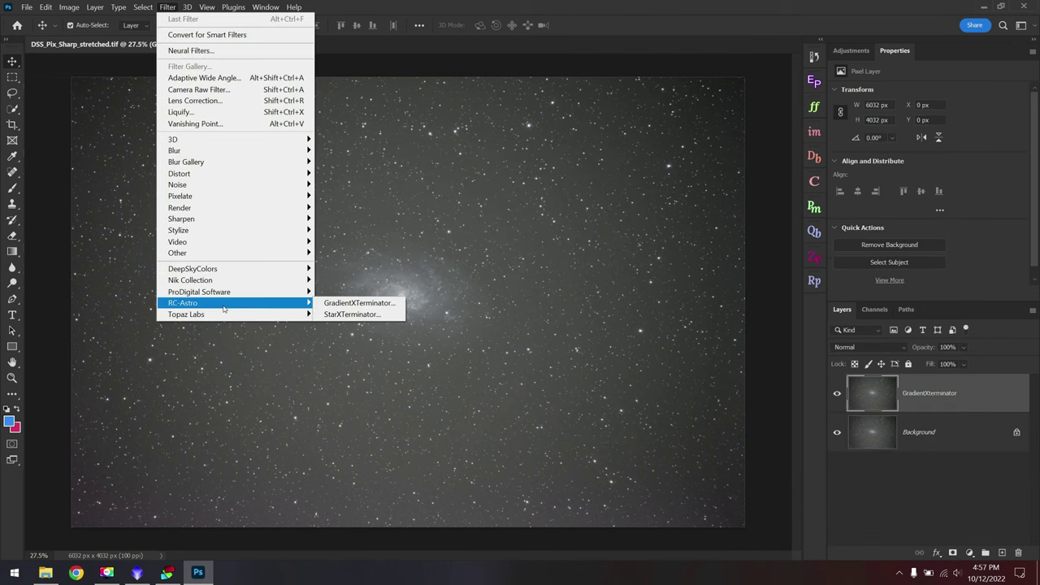
{"action": "left_click", "coordinate": [390, 306]}
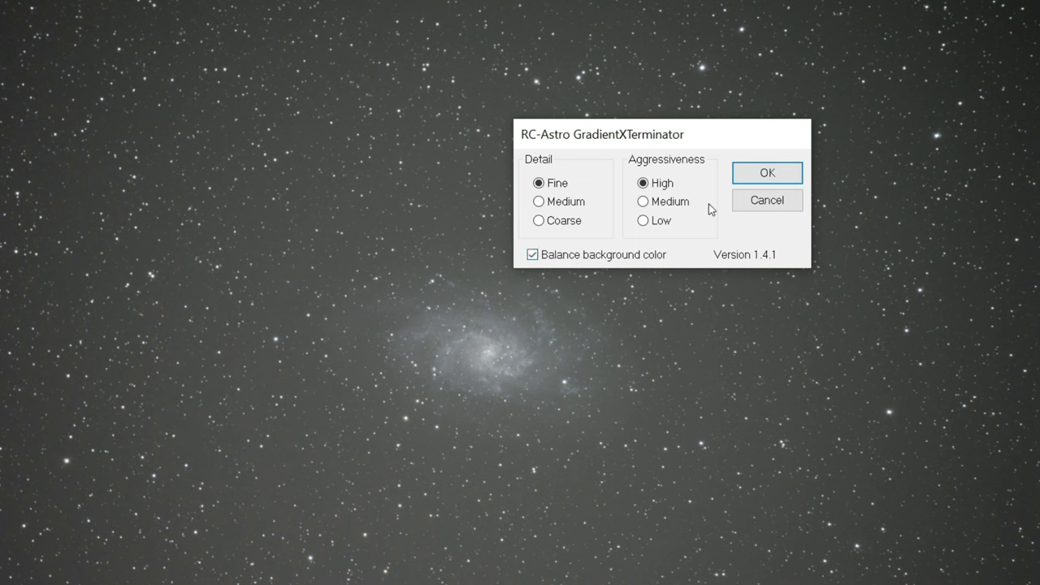
{"action": "left_click", "coordinate": [765, 172]}
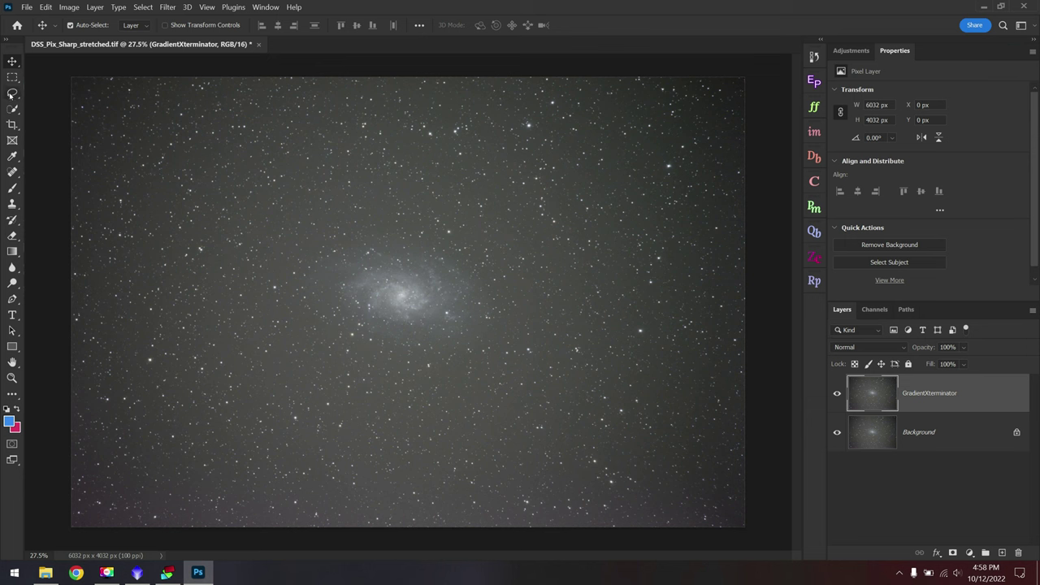
Lasso a loose outline around the Triangulum galaxy, centre it, and invert the selection
{"action": "left_click_drag", "start_coordinate": [13, 94], "coordinate": [43, 96]}
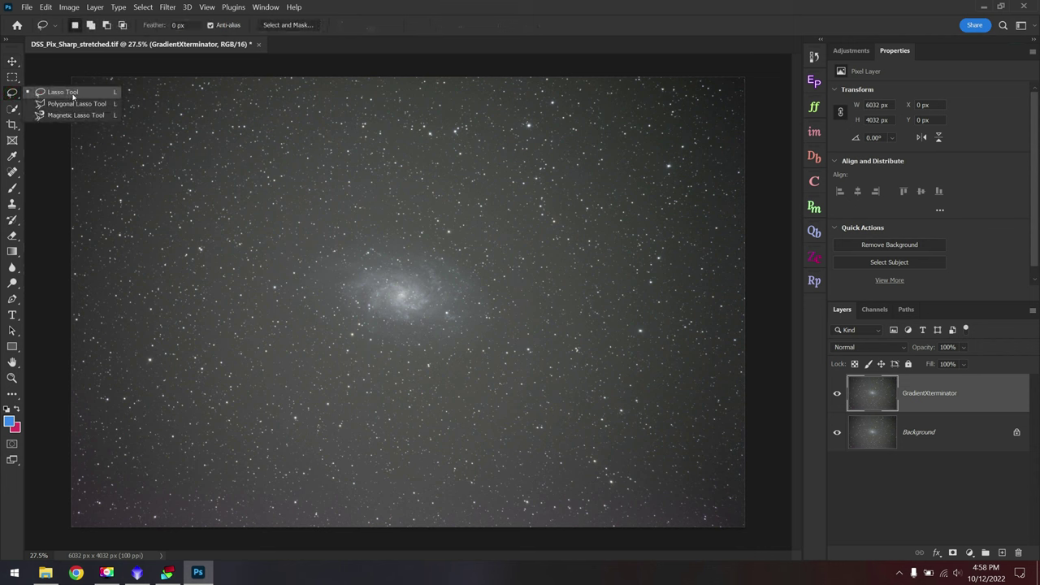
{"action": "left_click_drag", "start_coordinate": [50, 95], "coordinate": [50, 96]}
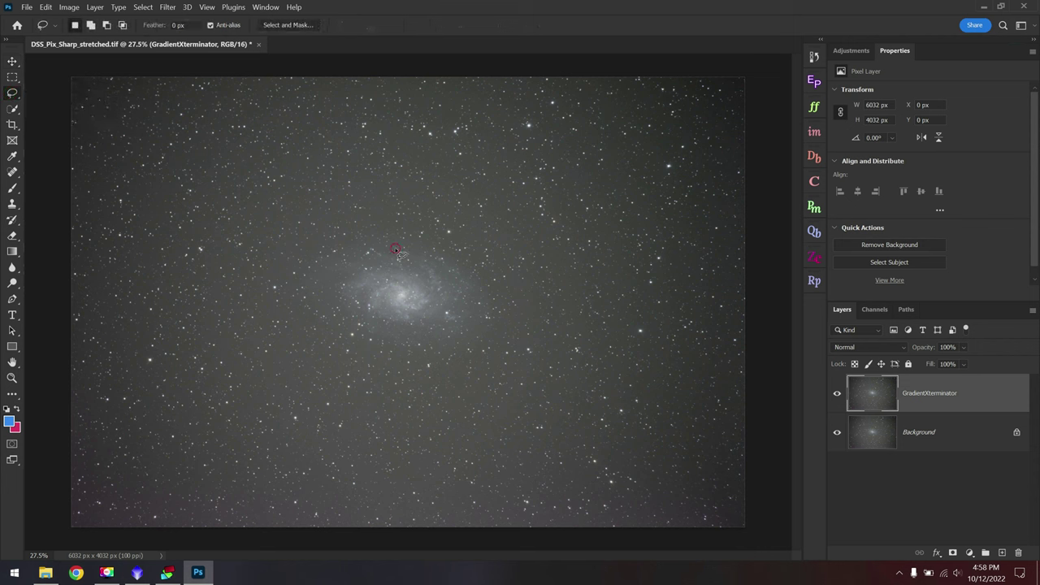
{"action": "mouse_move", "coordinate": [395, 249]}
{"action": "left_mouse_down"}
{"action": "mouse_move", "coordinate": [334, 257]}
{"action": "mouse_move", "coordinate": [315, 295]}
{"action": "mouse_move", "coordinate": [325, 320]}
{"action": "mouse_move", "coordinate": [365, 343]}
{"action": "mouse_move", "coordinate": [421, 346]}
{"action": "mouse_move", "coordinate": [467, 345]}
{"action": "mouse_move", "coordinate": [498, 328]}
{"action": "mouse_move", "coordinate": [511, 293]}
{"action": "mouse_move", "coordinate": [498, 264]}
{"action": "mouse_move", "coordinate": [390, 249]}
{"action": "left_mouse_up"}
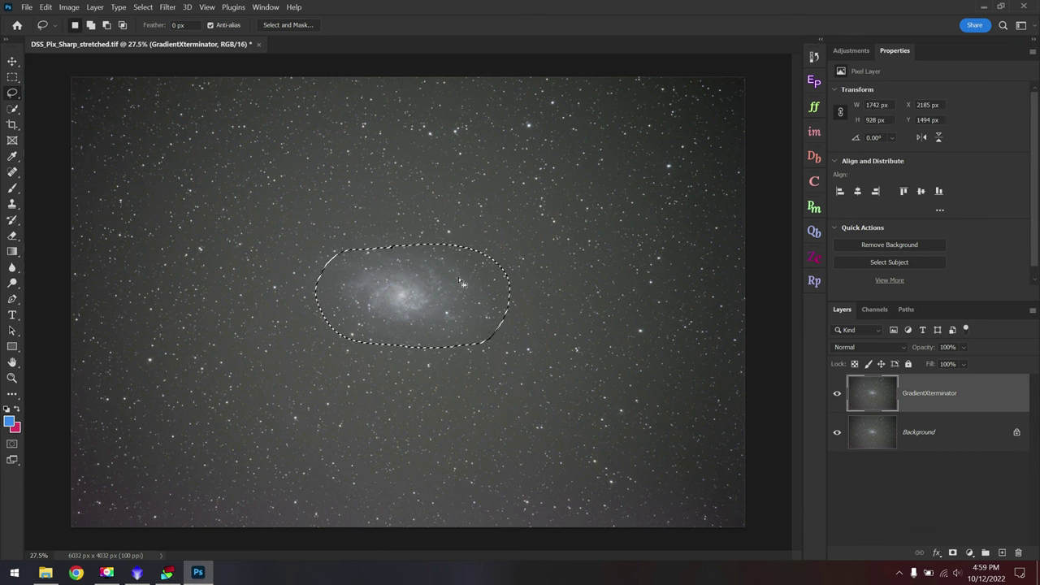
{"action": "mouse_move", "coordinate": [435, 299]}
{"action": "left_mouse_down"}
{"action": "mouse_move", "coordinate": [421, 291]}
{"action": "mouse_move", "coordinate": [425, 299]}
{"action": "left_mouse_up"}
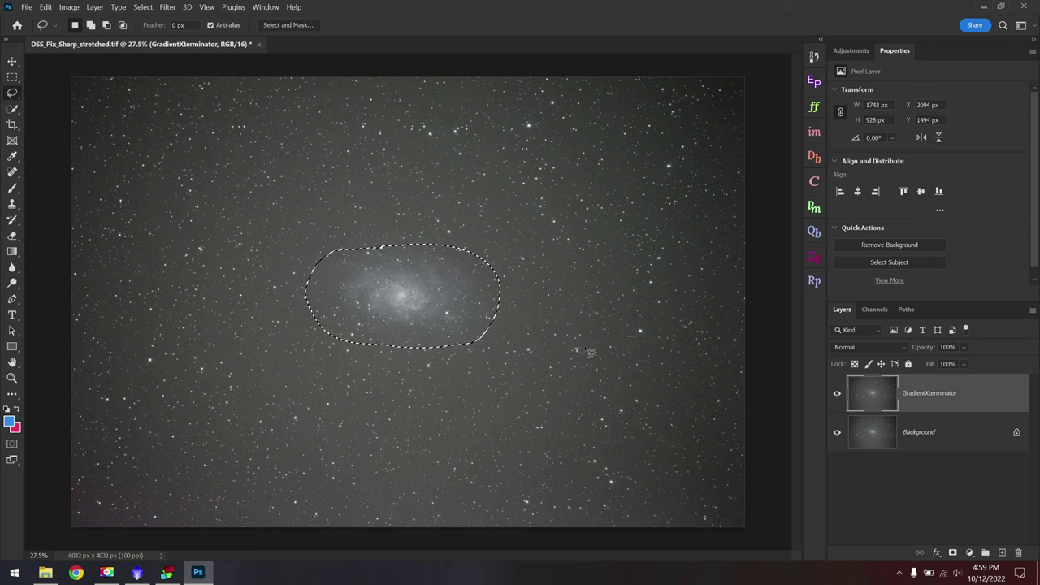
{"action": "left_click", "coordinate": [142, 6]}
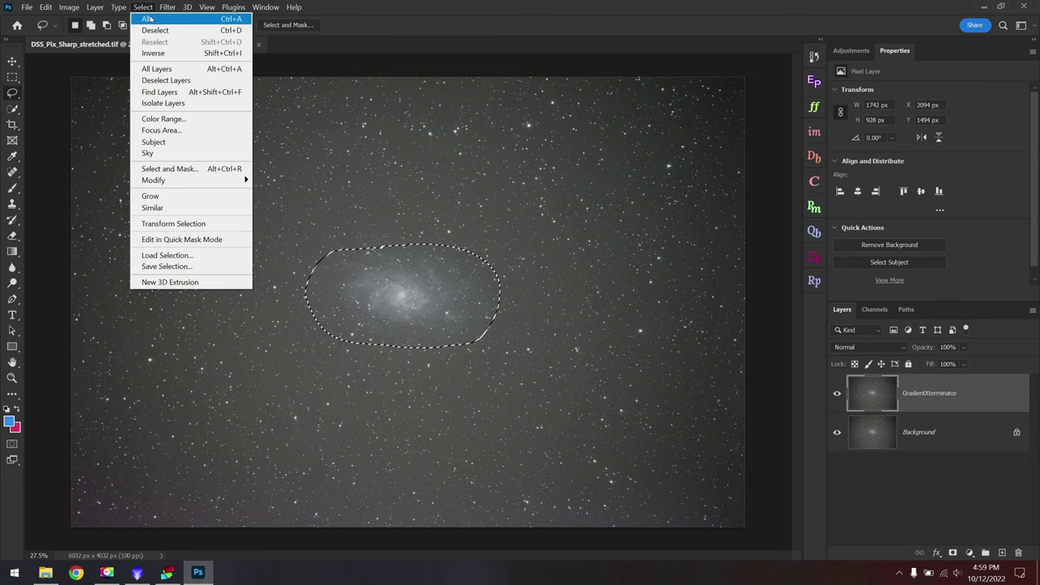
{"action": "left_click", "coordinate": [199, 53]}
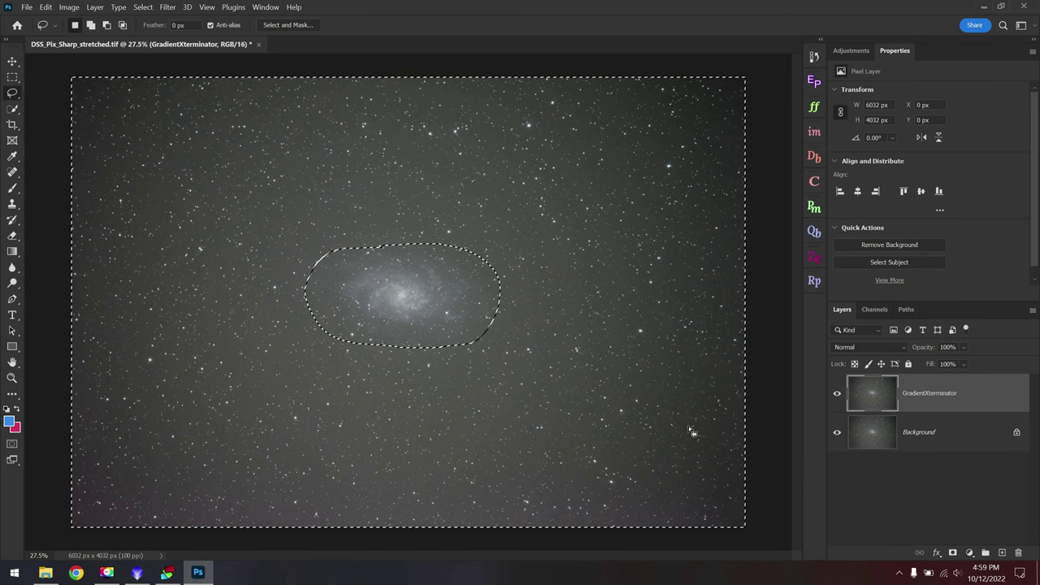
Run the GradientXTerminator filter on the selected sky outside the galaxy
{"action": "left_click", "coordinate": [168, 7]}
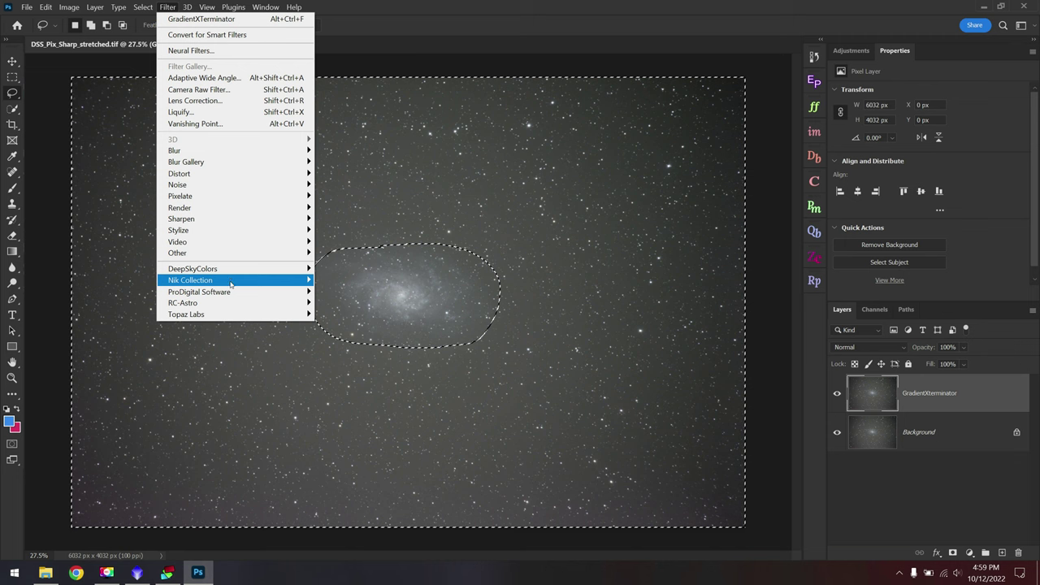
{"action": "mouse_move", "coordinate": [234, 303]}
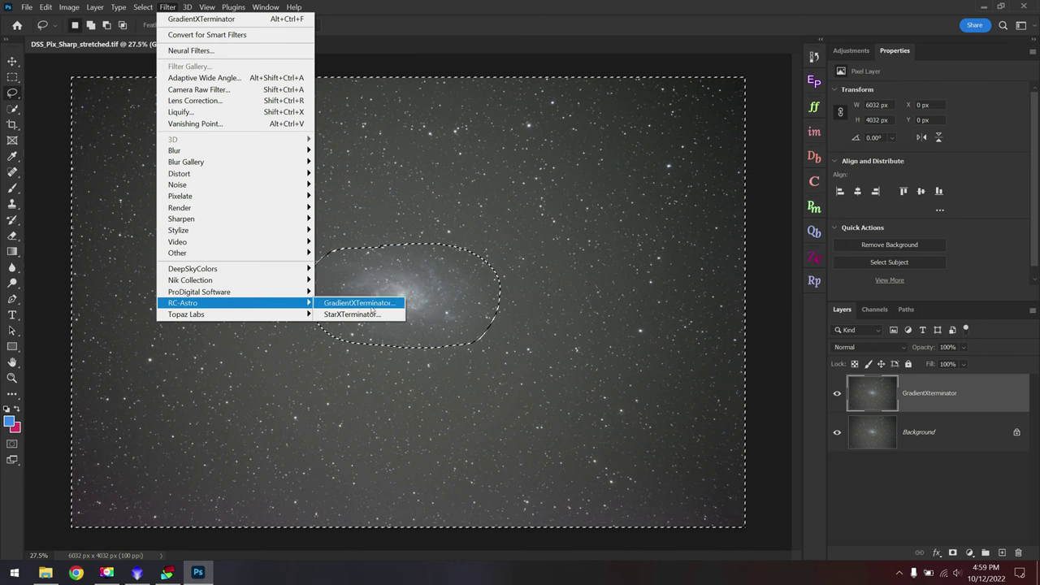
{"action": "left_click", "coordinate": [341, 304]}
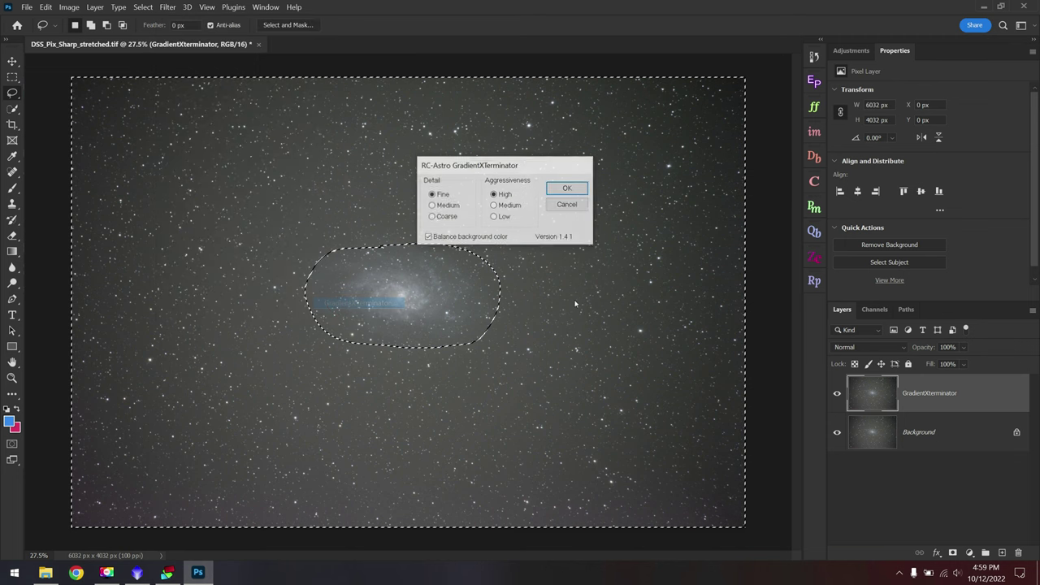
{"action": "left_click", "coordinate": [563, 188]}
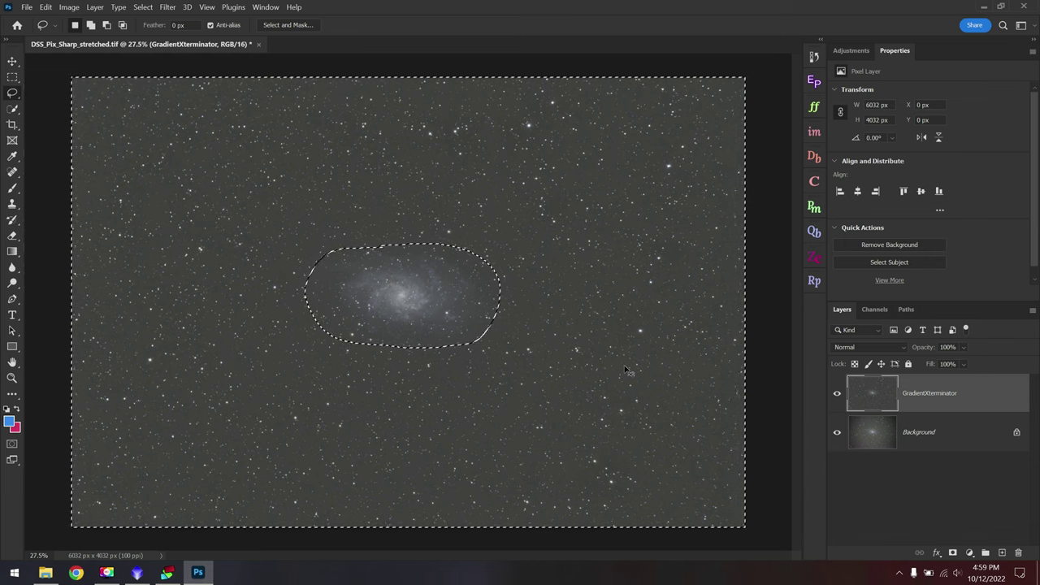
Deselect, then toggle the corrected layer to compare before and after gradient removal
{"action": "key", "text": "ctrl+d"}
{"action": "key", "text": "ctrl+minus"}
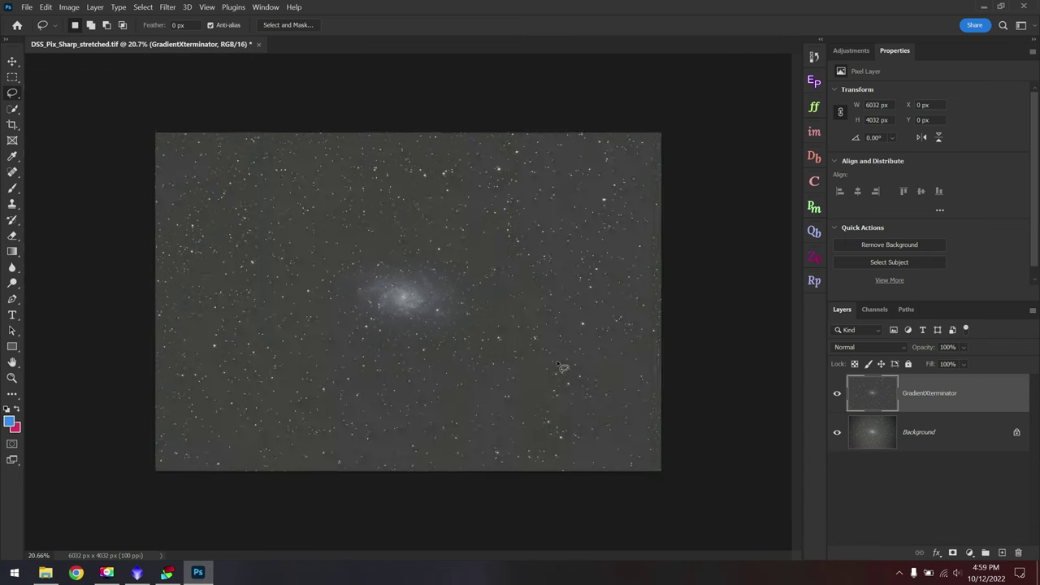
{"action": "left_click", "coordinate": [837, 395]}
{"action": "left_click", "coordinate": [837, 395]}
{"action": "left_click", "coordinate": [837, 396]}
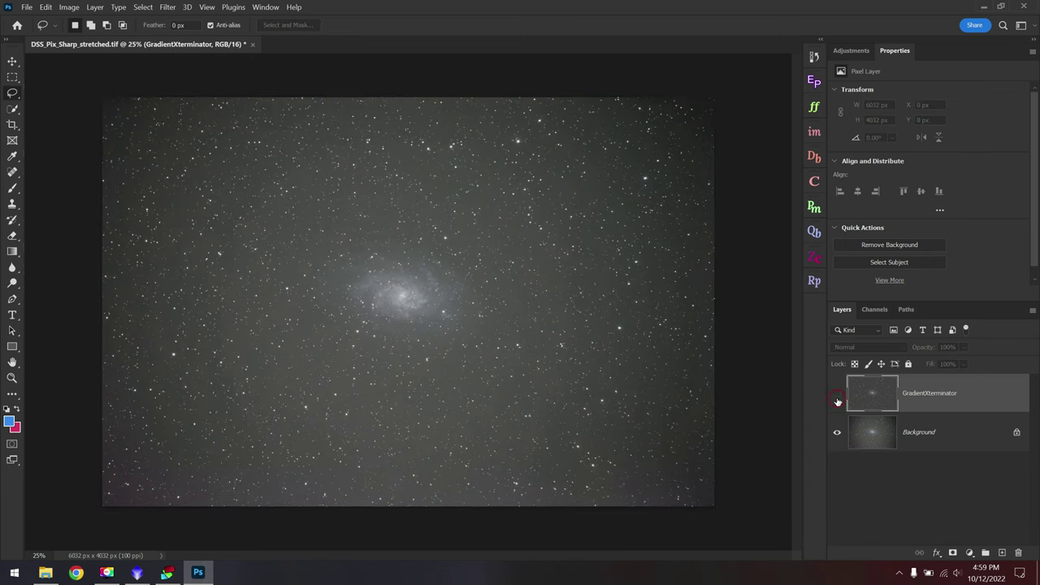
{"action": "left_click", "coordinate": [837, 395]}
{"action": "key", "text": "ctrl+0"}
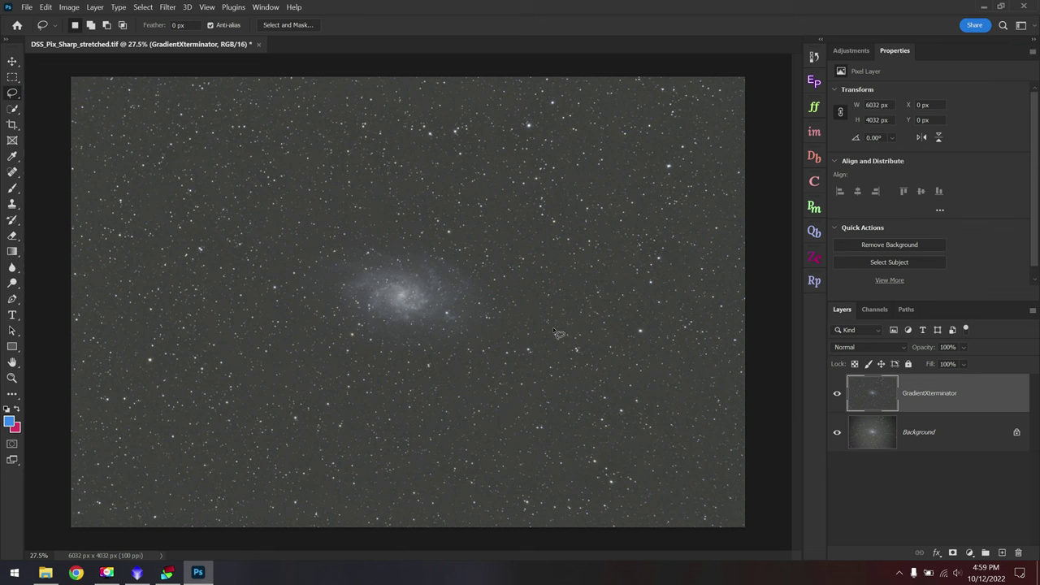
Merge the gradient-corrected layer down into the Background
{"action": "key", "text": "ctrl+e"}
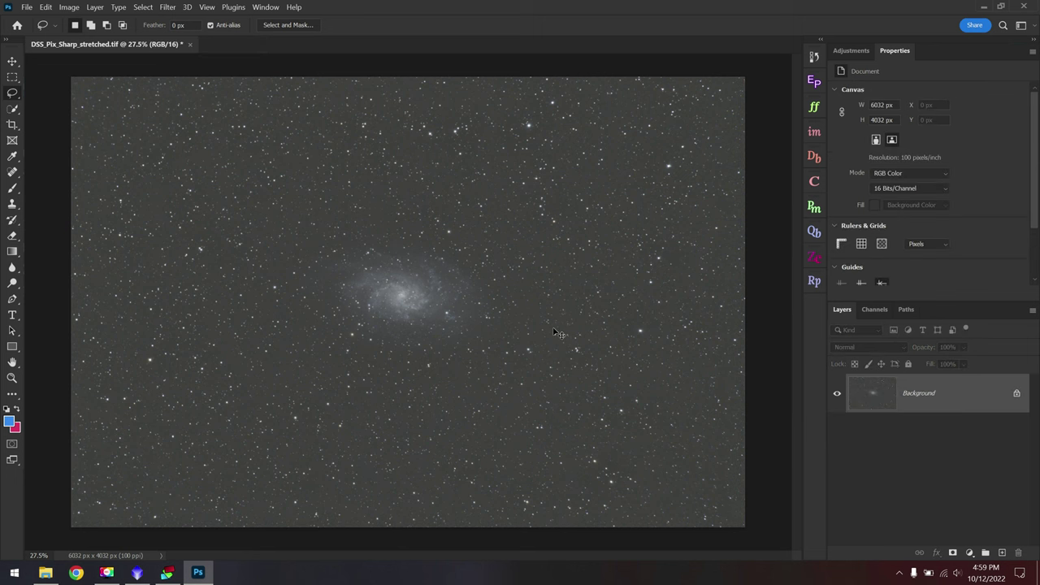
{"action": "right_click", "coordinate": [930, 403]}
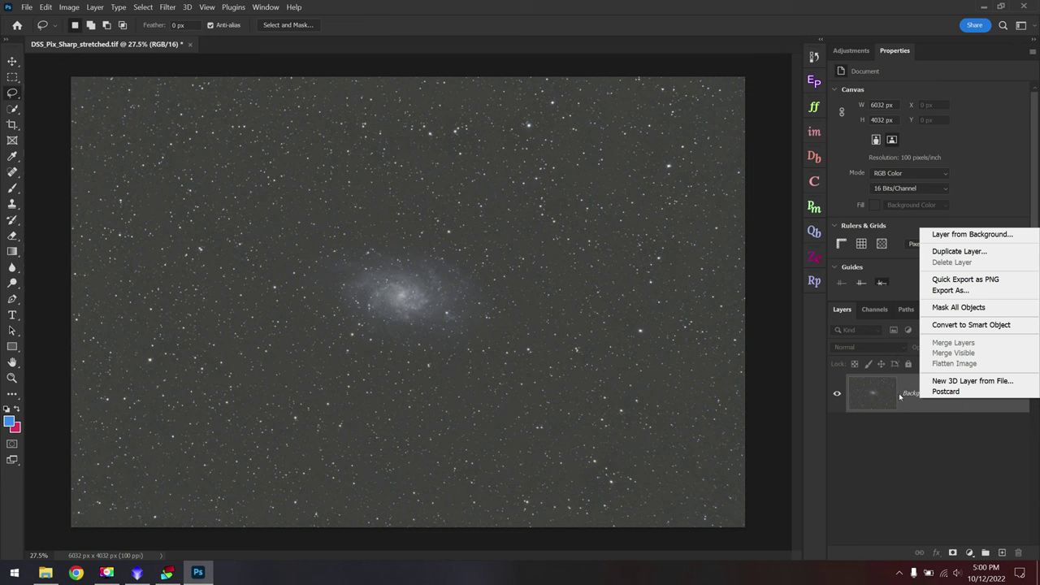
{"action": "left_click", "coordinate": [899, 395]}
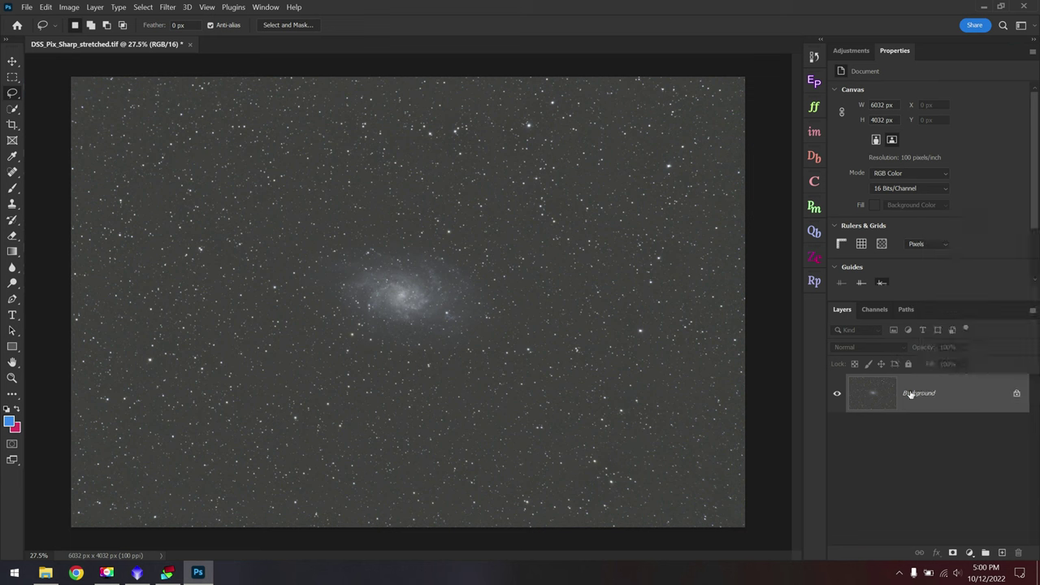
Save the image as DSS_Pix_Sharp_stretched_gradient.tif and switch to PixInsight
{"action": "left_click", "coordinate": [26, 7]}
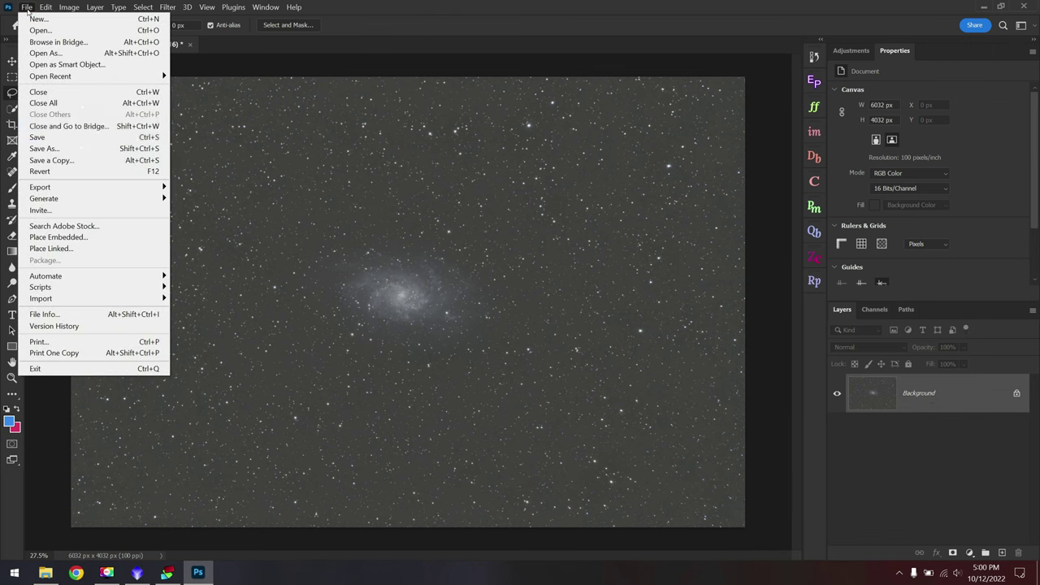
{"action": "left_click", "coordinate": [36, 142]}
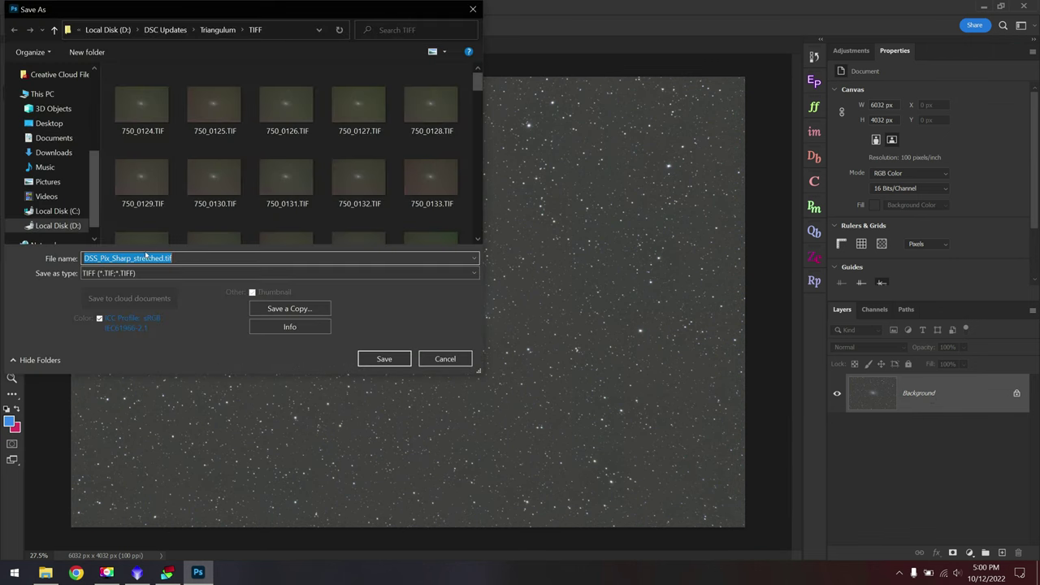
{"action": "left_click", "coordinate": [164, 257]}
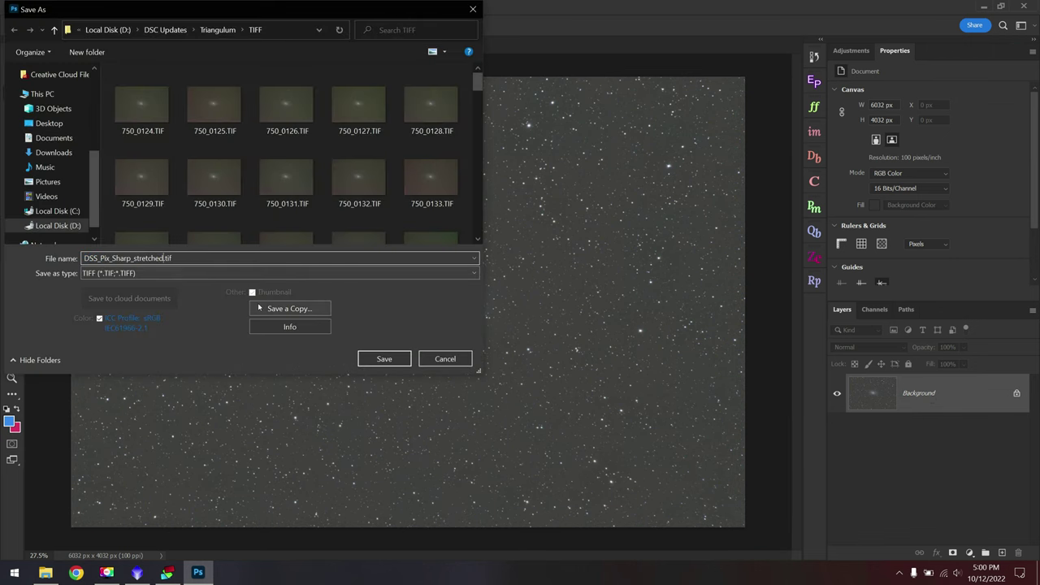
{"action": "type", "text": "_gradient"}
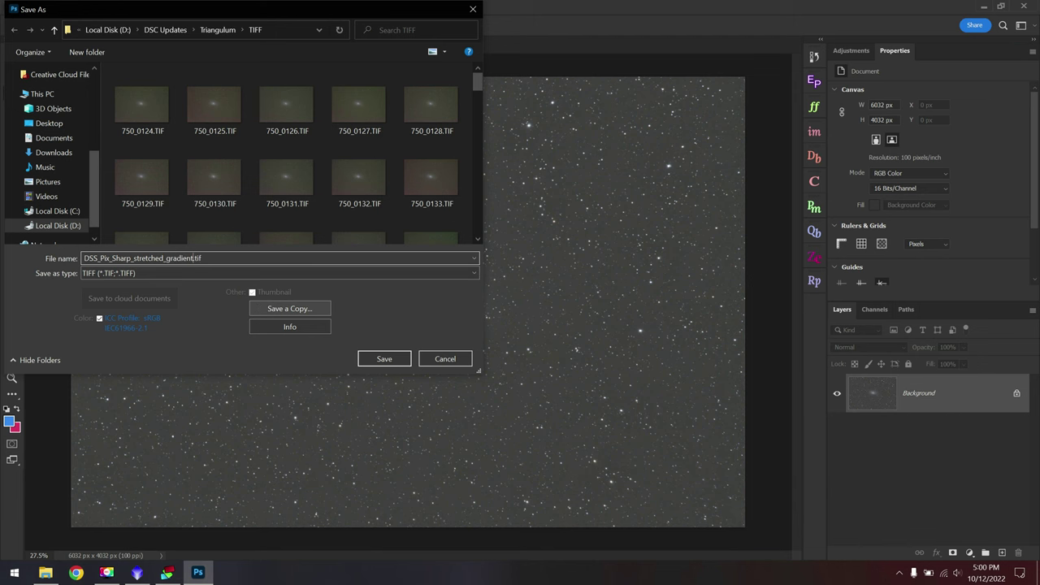
{"action": "key", "text": "Return"}
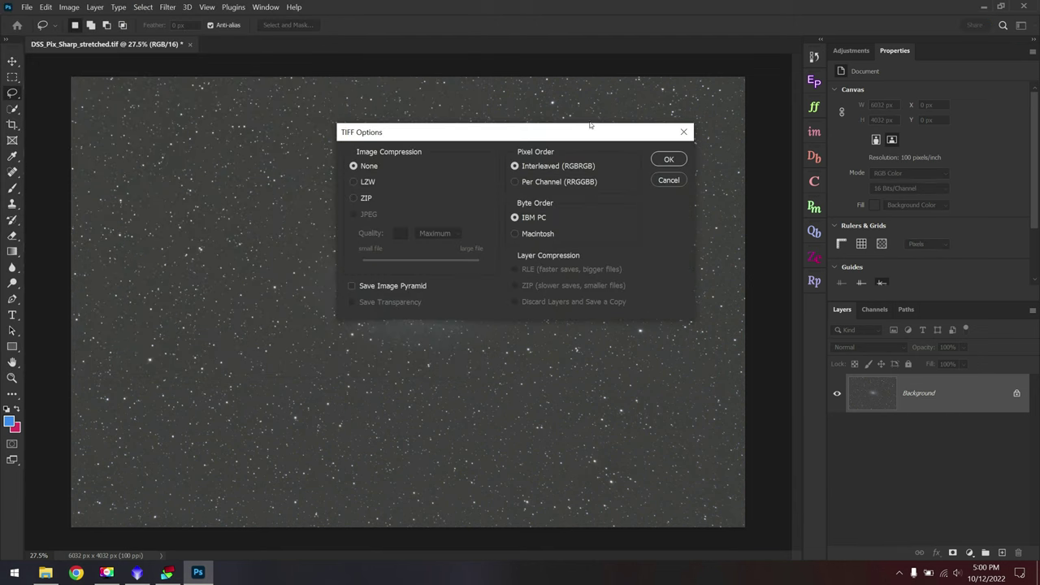
{"action": "left_click", "coordinate": [679, 159]}
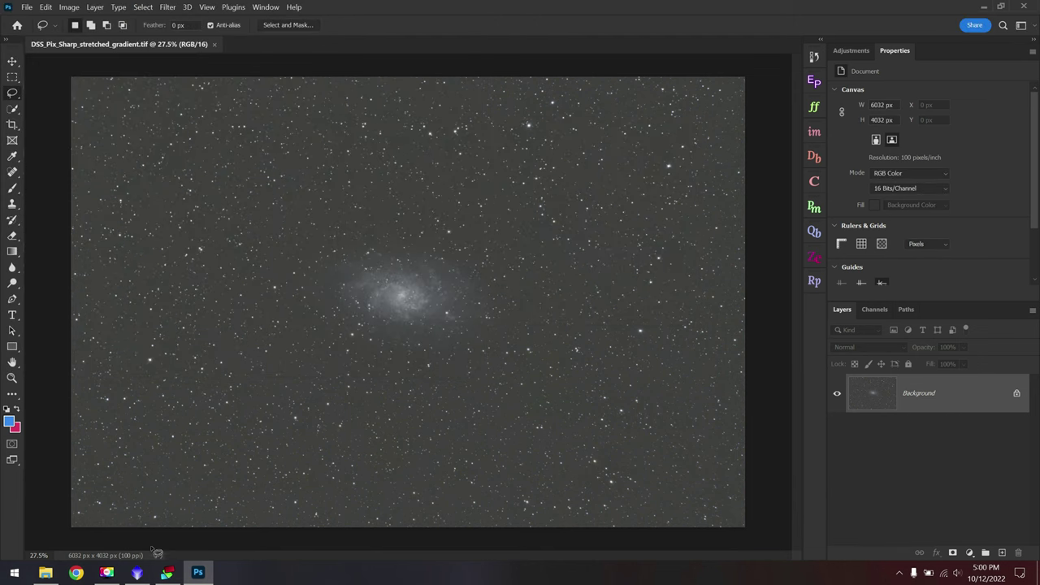
{"action": "left_click", "coordinate": [138, 572]}
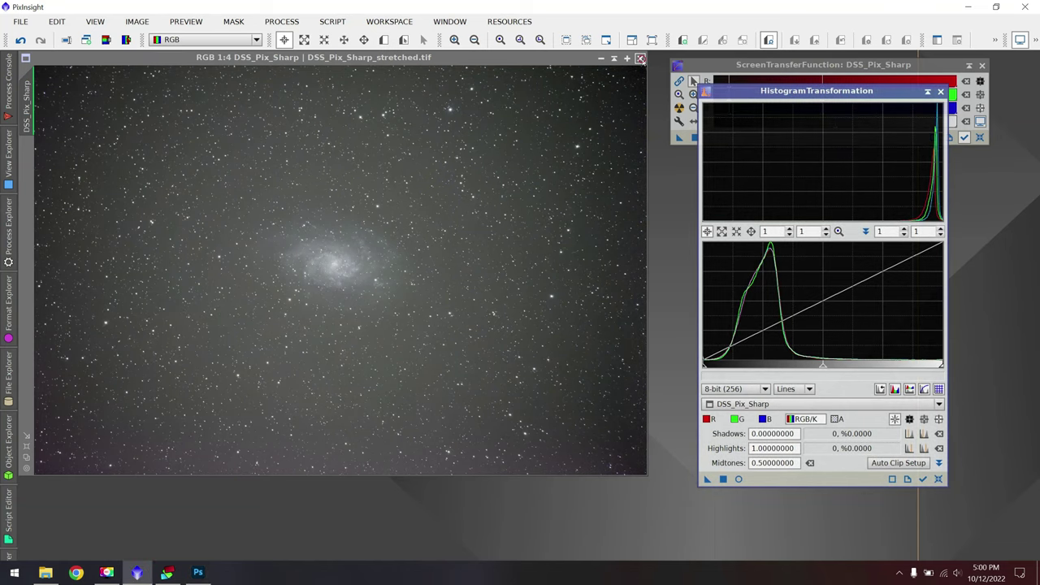
Discard the old stretched image and open DSS_Pix_Sharp_stretched_gradient.tif from the TIFF folder
{"action": "left_click", "coordinate": [640, 58]}
{"action": "left_click", "coordinate": [489, 358]}
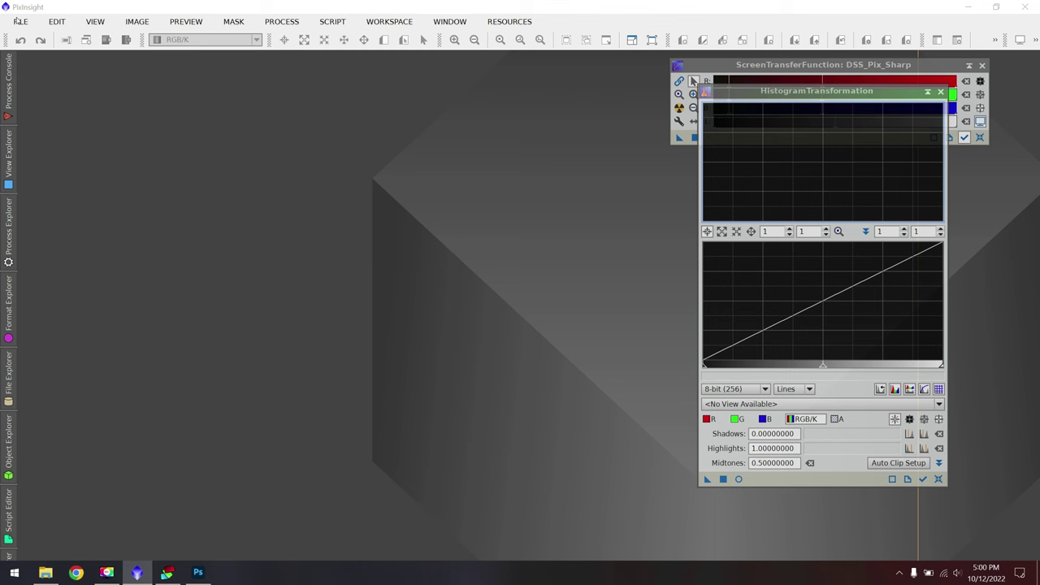
{"action": "left_click", "coordinate": [21, 22]}
{"action": "left_click", "coordinate": [47, 40]}
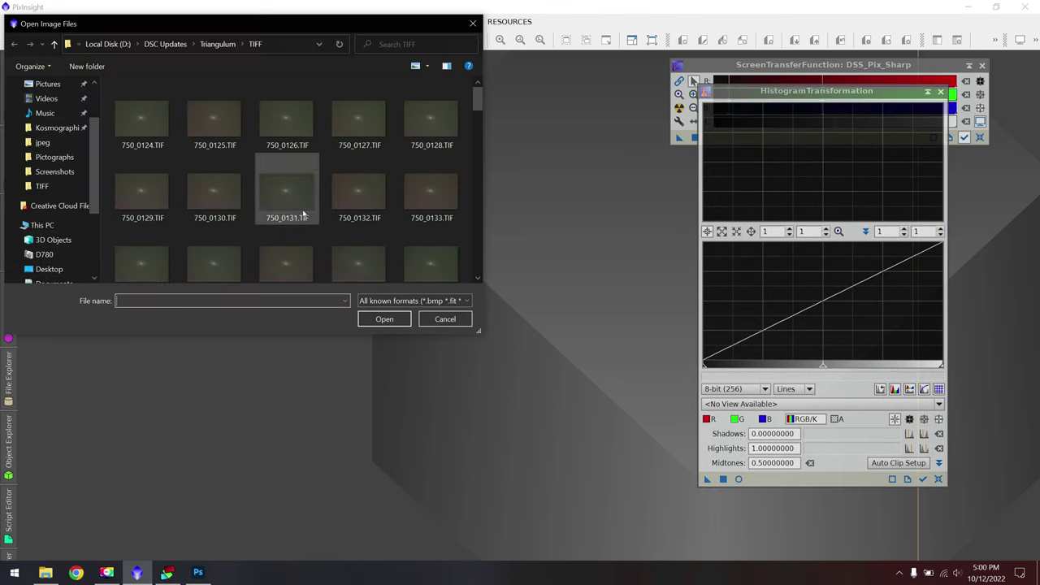
{"action": "scroll", "coordinate": [459, 140], "scroll_direction": "down", "scroll_amount": 1}
{"action": "scroll", "coordinate": [428, 162], "scroll_direction": "down", "scroll_amount": 10}
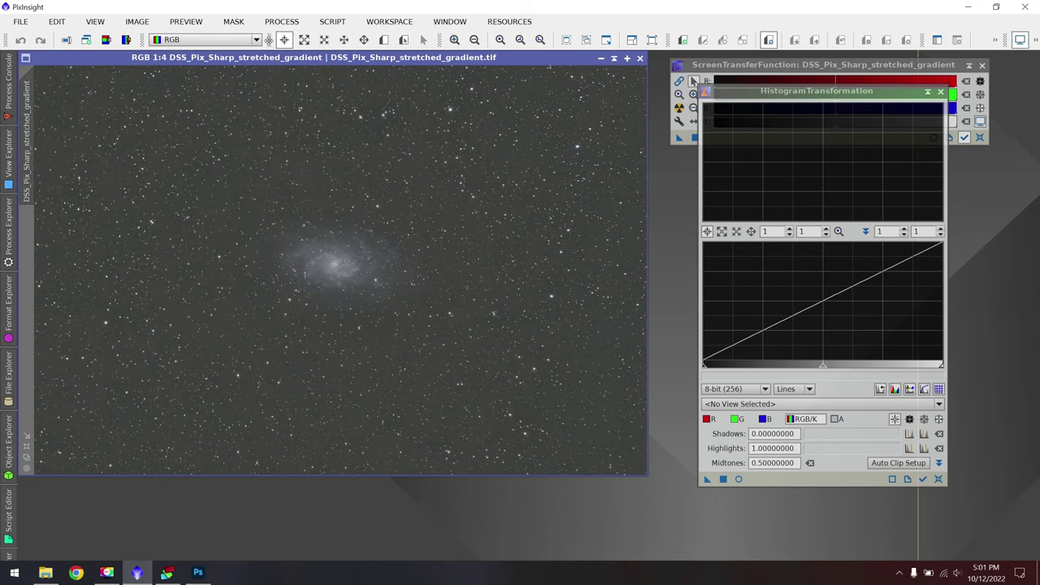
Run StarNet2 with Create starmask enabled on the gradient-corrected image
{"action": "left_click", "coordinate": [281, 22]}
{"action": "mouse_move", "coordinate": [394, 14]}
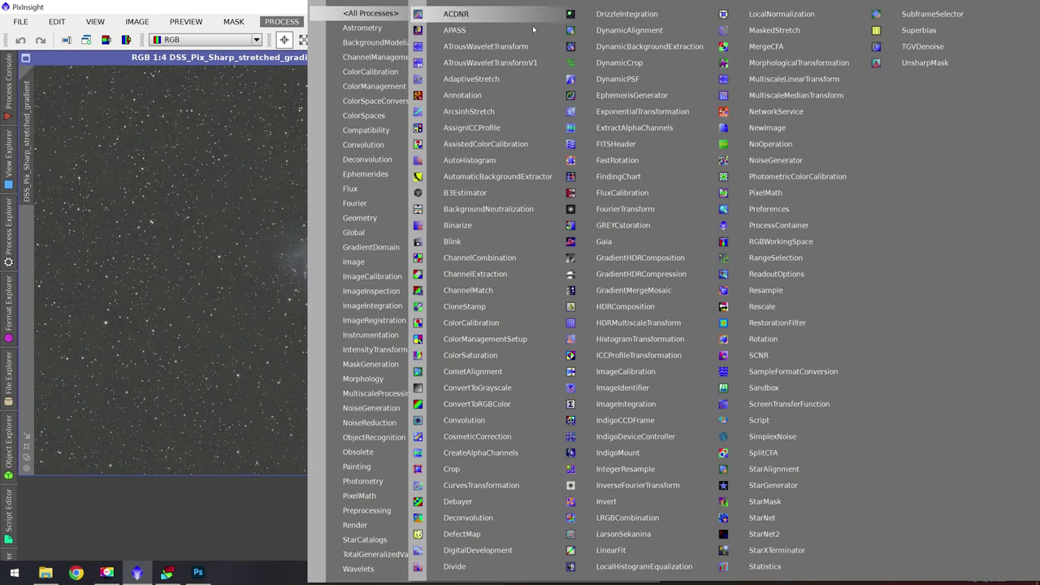
{"action": "left_click", "coordinate": [793, 538]}
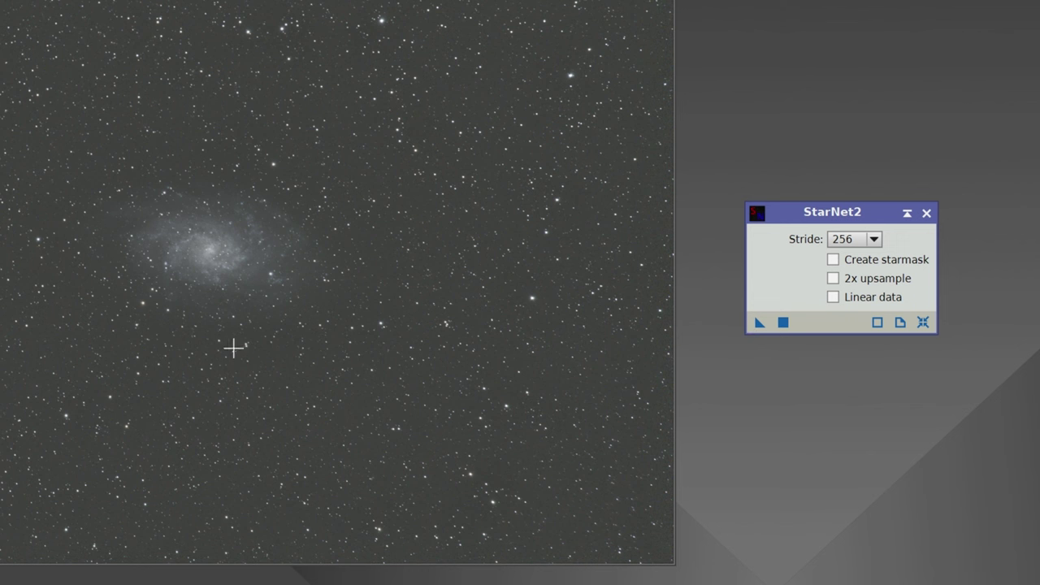
{"action": "left_click", "coordinate": [864, 266]}
{"action": "left_click_drag", "start_coordinate": [759, 323], "coordinate": [309, 258]}
{"action": "left_click_drag", "start_coordinate": [309, 258], "coordinate": [309, 258]}
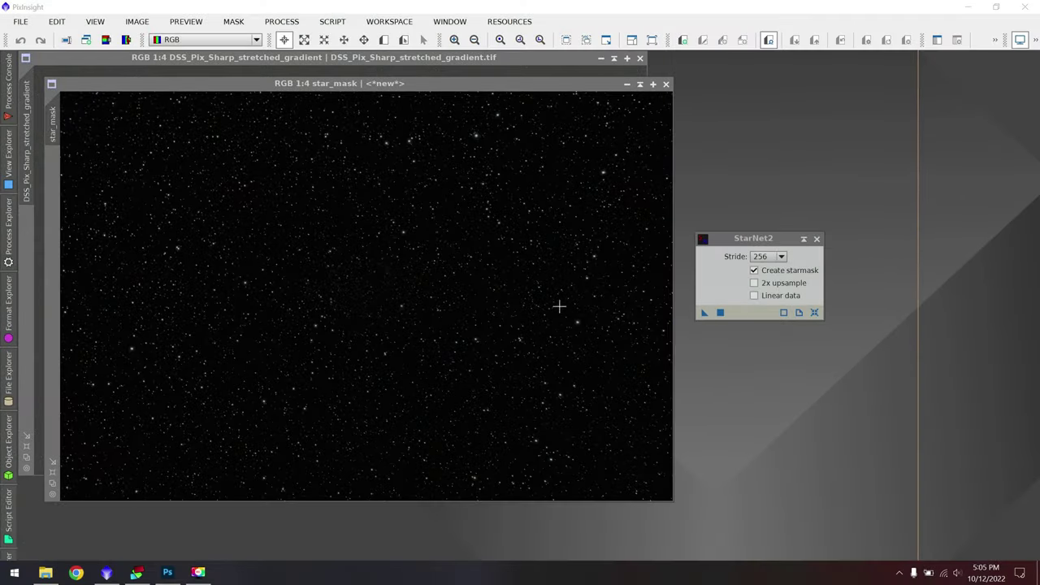
Close StarNet2, save the star mask as star_mask.tif overwriting the old file, and close it
{"action": "left_click_drag", "start_coordinate": [289, 85], "coordinate": [457, 79]}
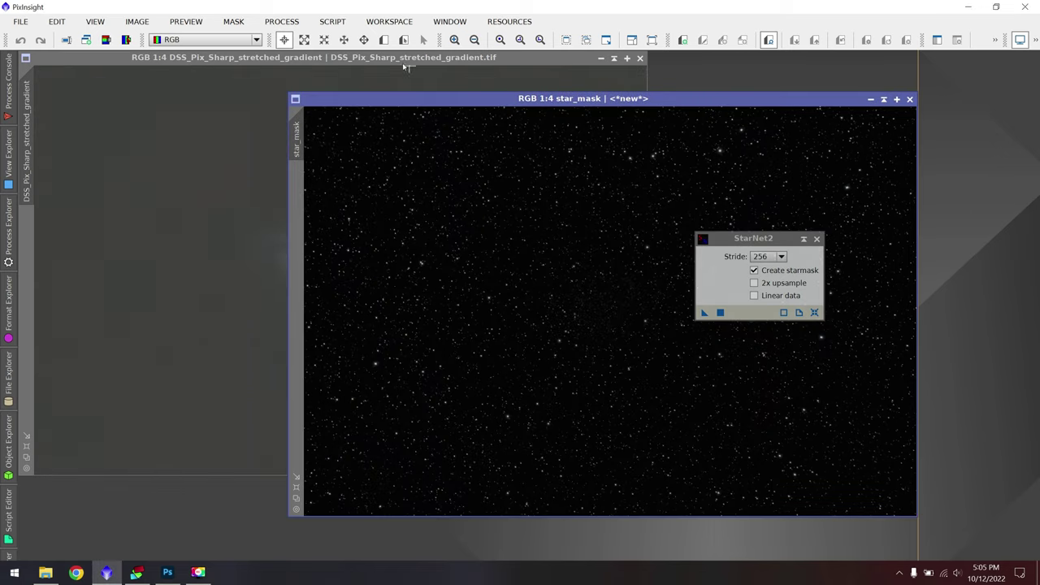
{"action": "left_click", "coordinate": [404, 68]}
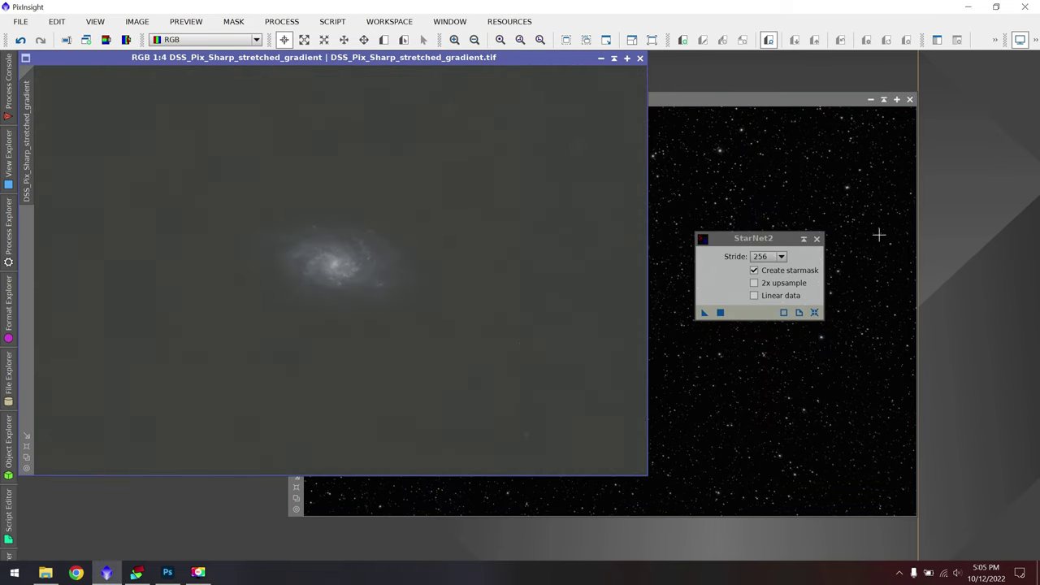
{"action": "left_click", "coordinate": [816, 239]}
{"action": "left_click", "coordinate": [733, 135]}
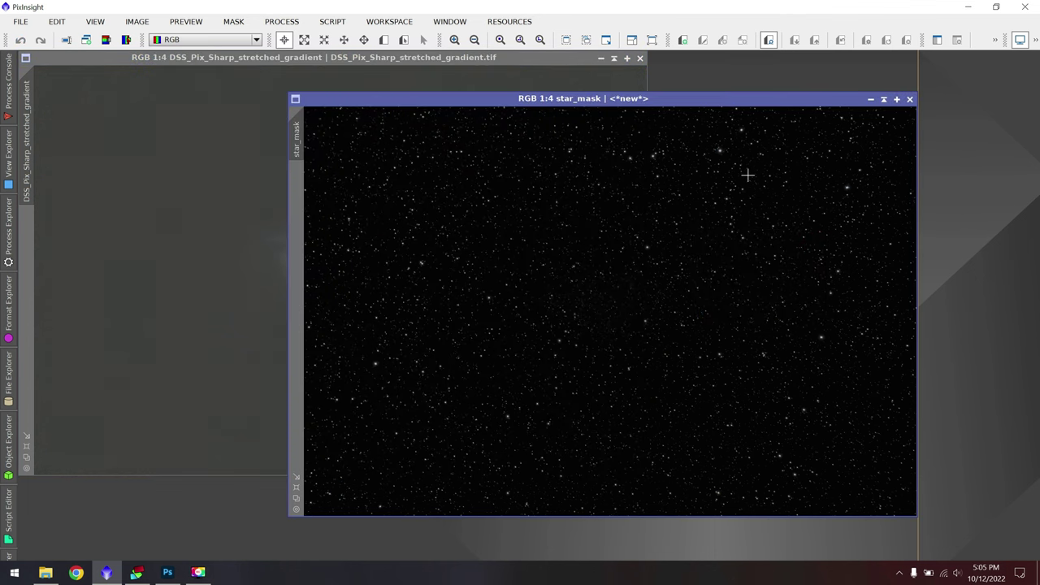
{"action": "left_click", "coordinate": [20, 22]}
{"action": "left_click", "coordinate": [58, 132]}
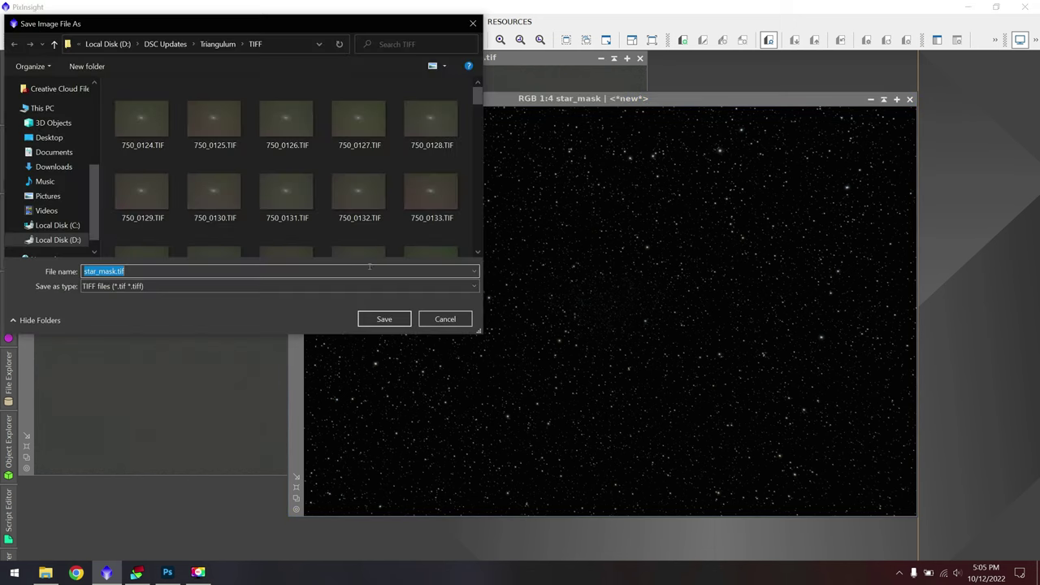
{"action": "left_click", "coordinate": [388, 321]}
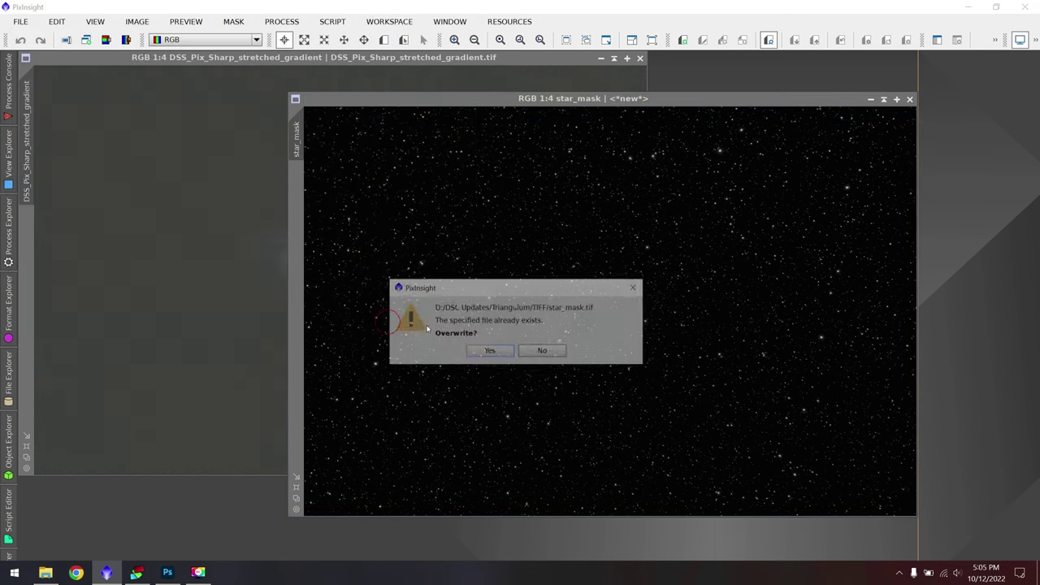
{"action": "left_click", "coordinate": [490, 349]}
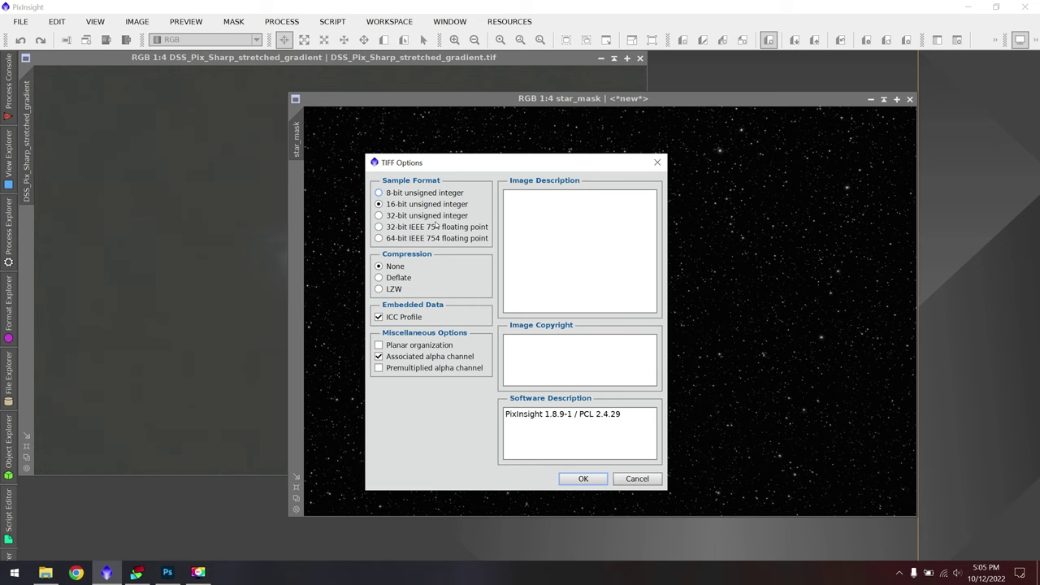
{"action": "left_click", "coordinate": [581, 477]}
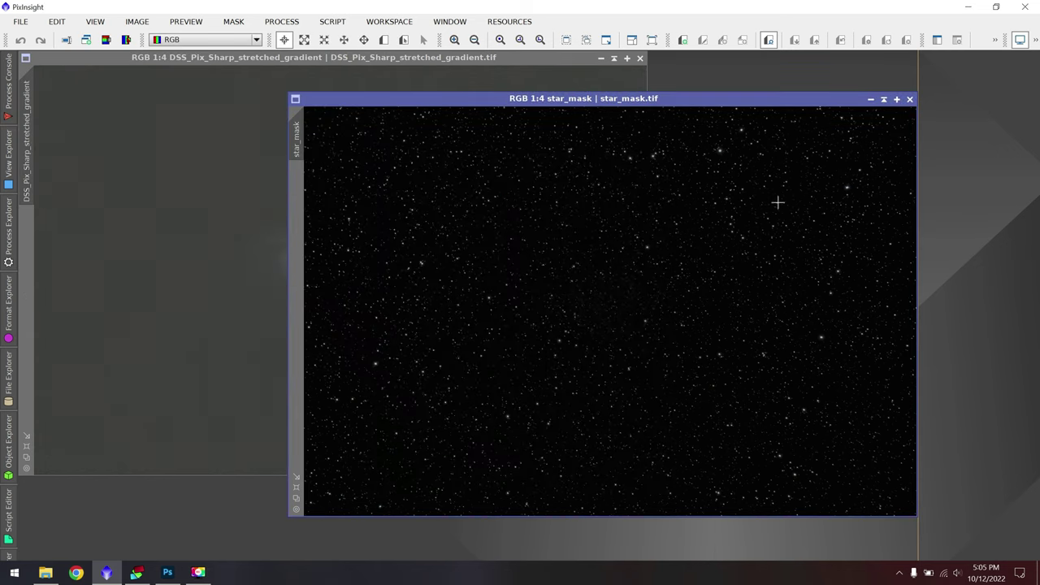
{"action": "left_click", "coordinate": [910, 99]}
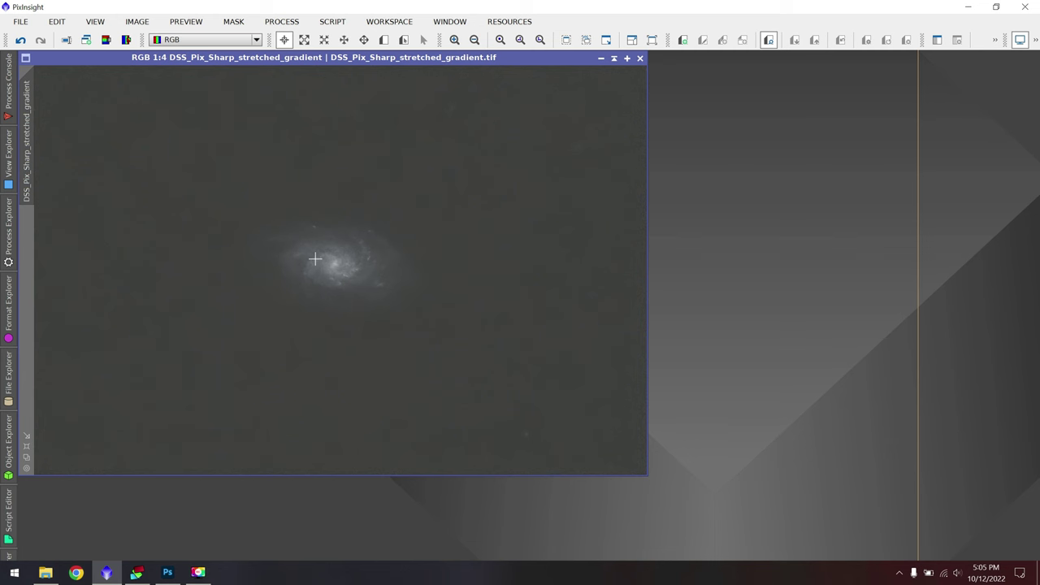
Save the starless image as DSS_Pix_Sharp_stretched_gradient_starnet.tif and close it
{"action": "left_click", "coordinate": [22, 22]}
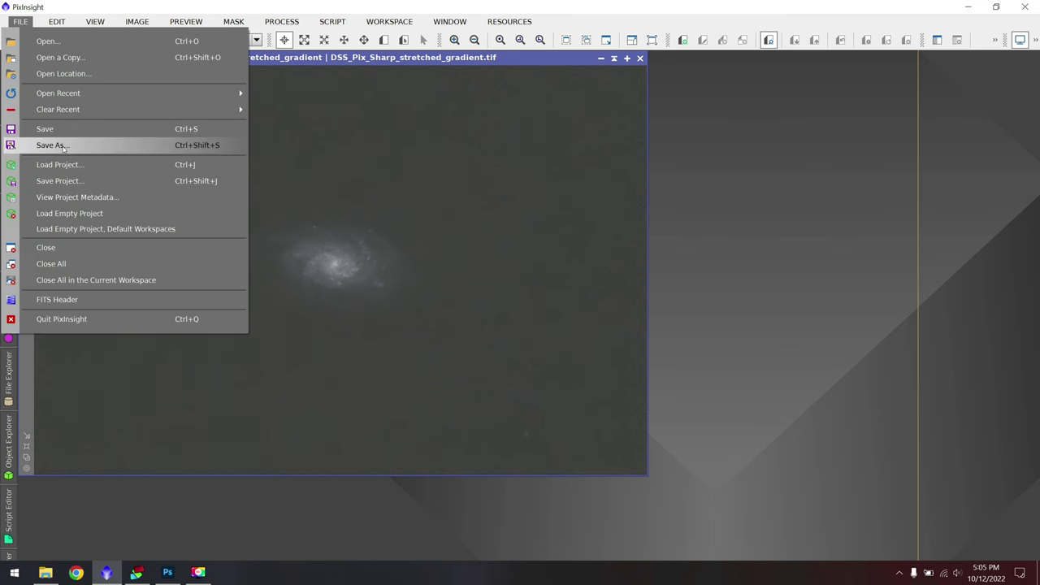
{"action": "left_click", "coordinate": [59, 146]}
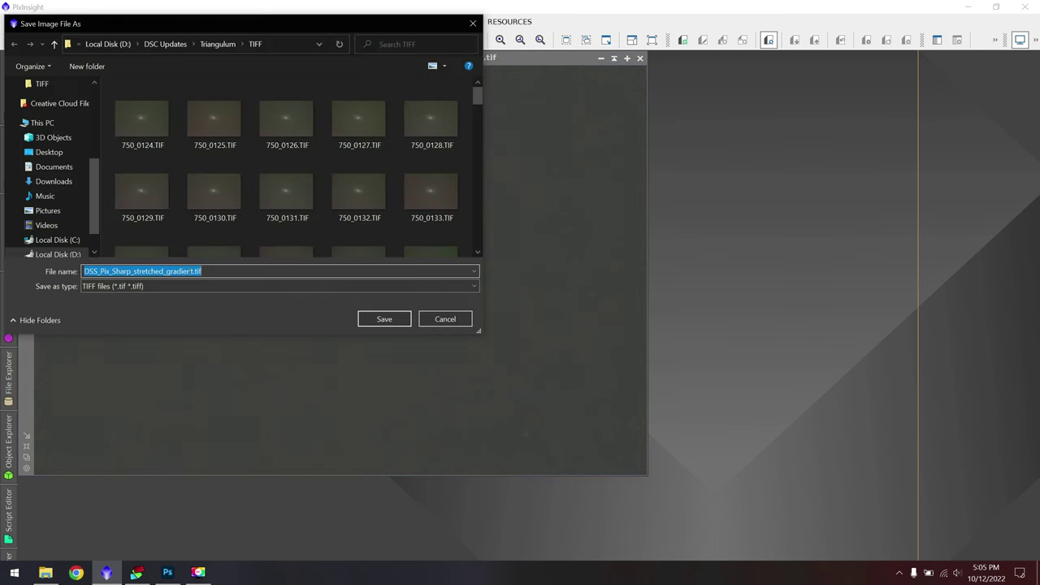
{"action": "left_click", "coordinate": [192, 271]}
{"action": "type", "text": "_starn"}
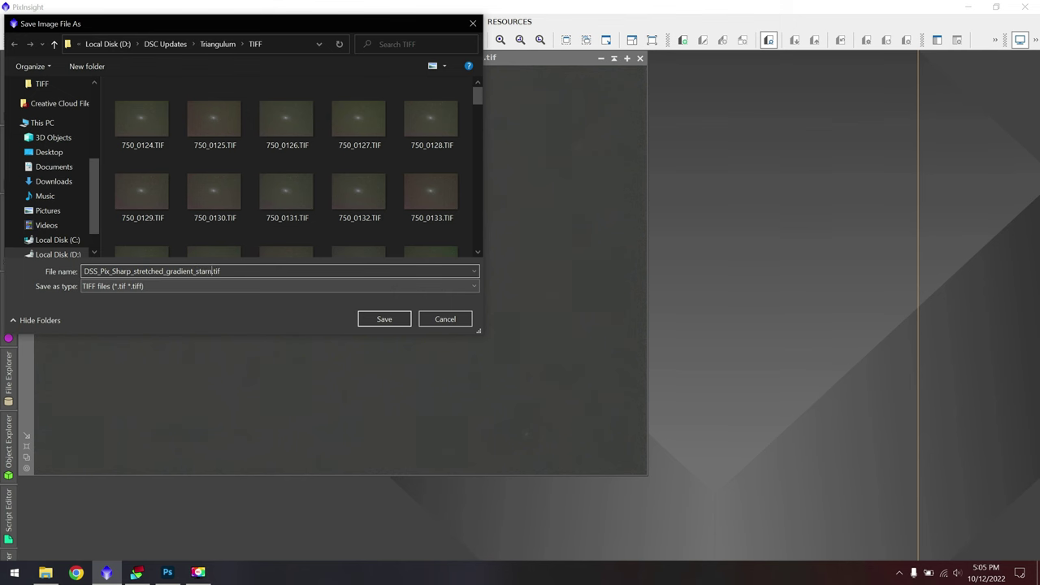
{"action": "key", "text": "Return"}
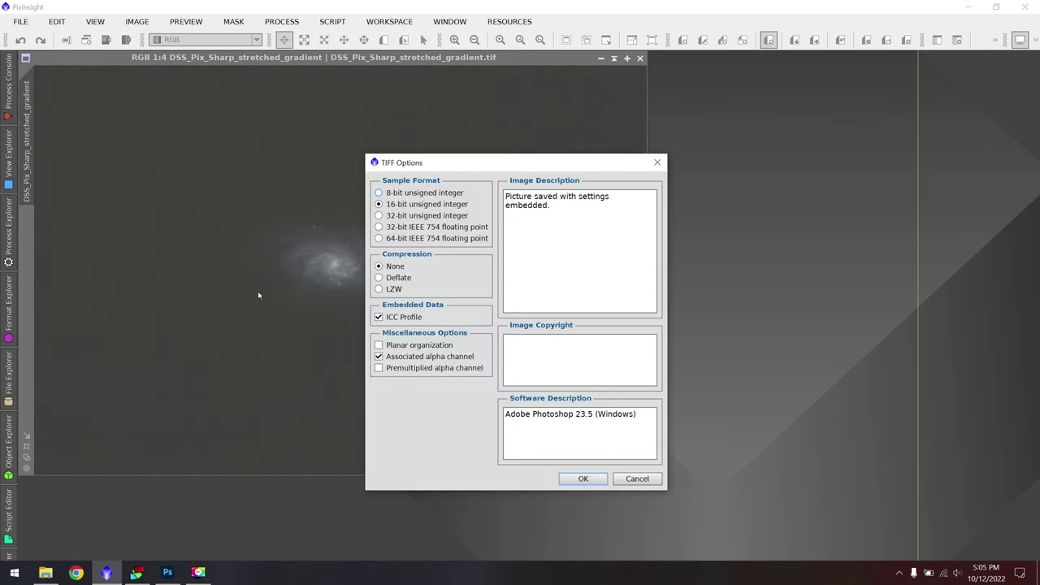
{"action": "left_click", "coordinate": [584, 478]}
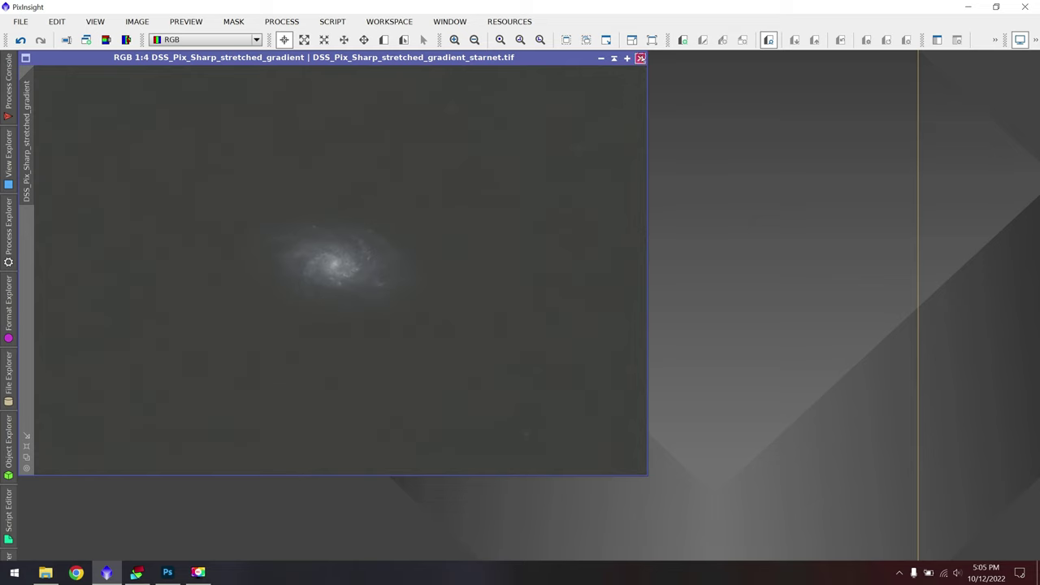
{"action": "left_click", "coordinate": [639, 58]}
Open star_mask.tif and DSS_Pix_Sharp_stretched_gradient_starnet.tif in Photoshop from the TIFF folder
{"action": "left_click", "coordinate": [609, 369]}
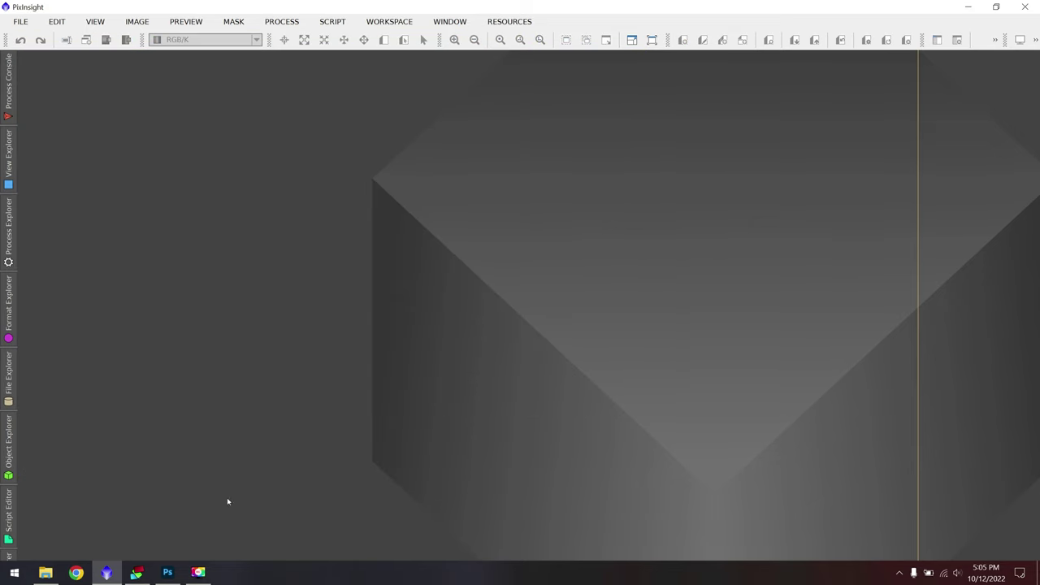
{"action": "left_click", "coordinate": [168, 572]}
{"action": "left_click", "coordinate": [45, 572]}
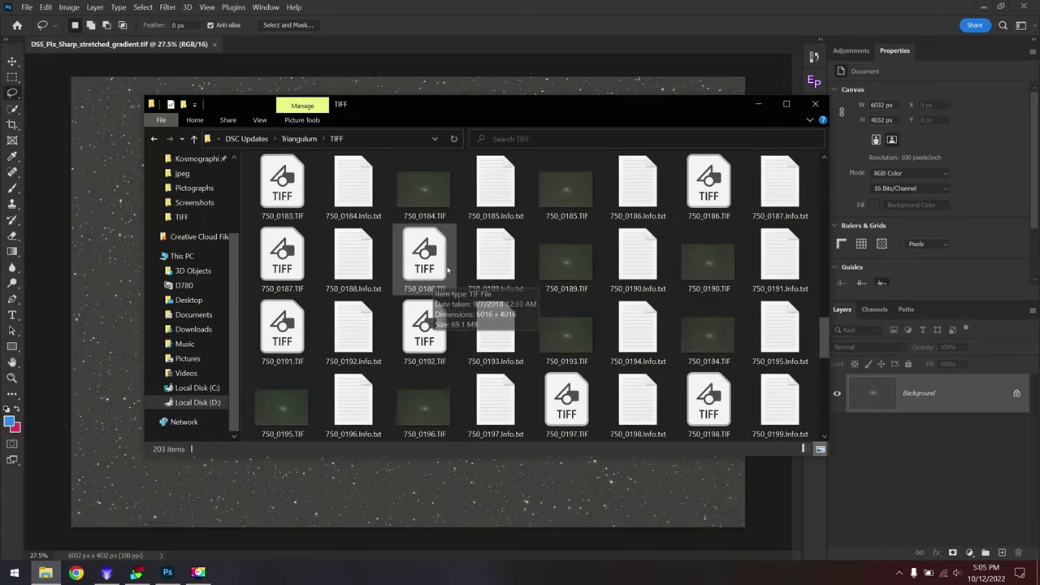
{"action": "scroll", "coordinate": [438, 309], "scroll_direction": "down", "scroll_amount": 15}
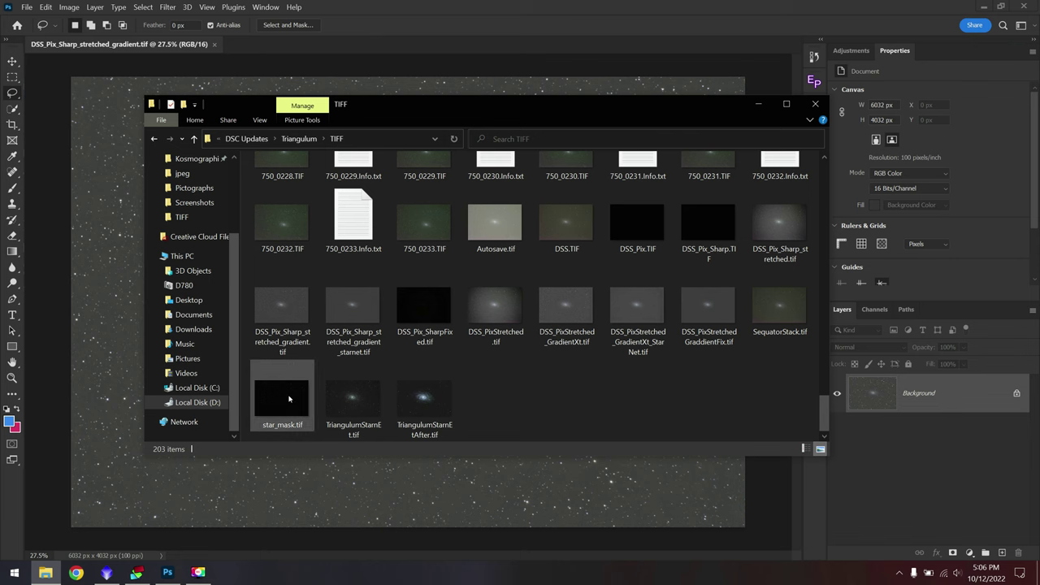
{"action": "double_click", "coordinate": [288, 398]}
{"action": "left_click", "coordinate": [45, 571]}
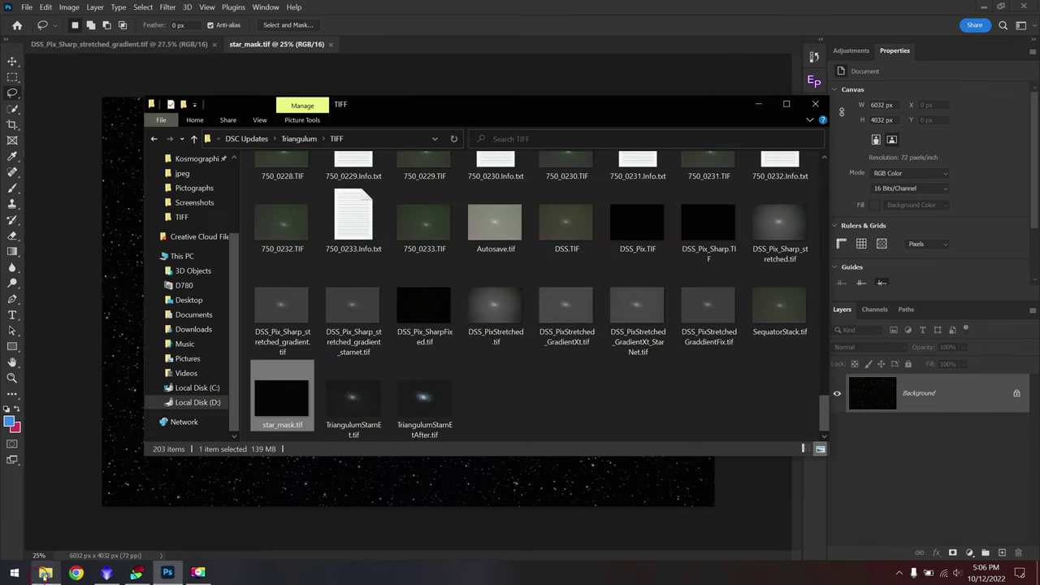
{"action": "double_click", "coordinate": [376, 325]}
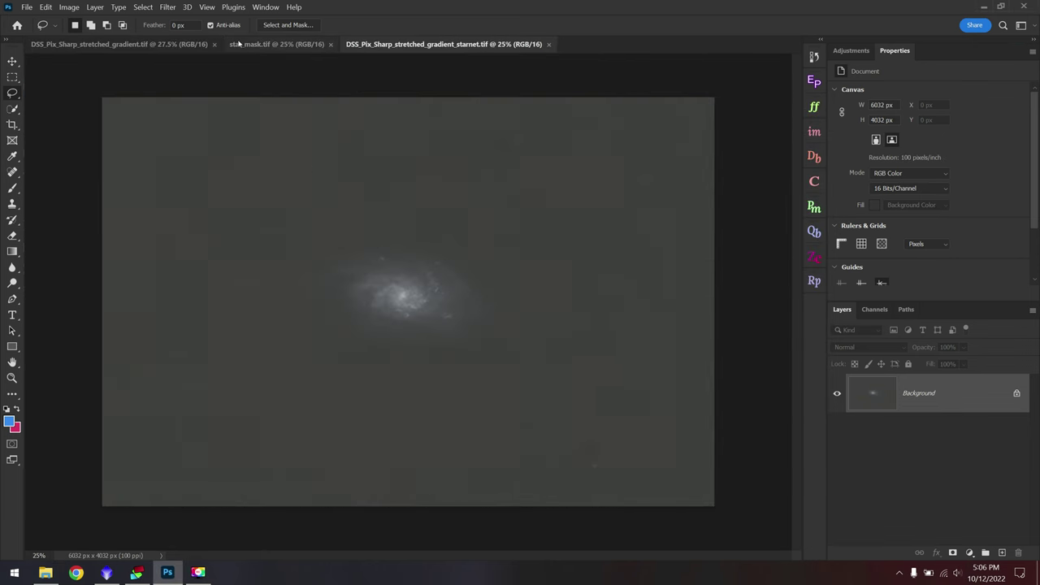
Flip through the gradient-corrected, star mask and starless document tabs
{"action": "left_click", "coordinate": [160, 45]}
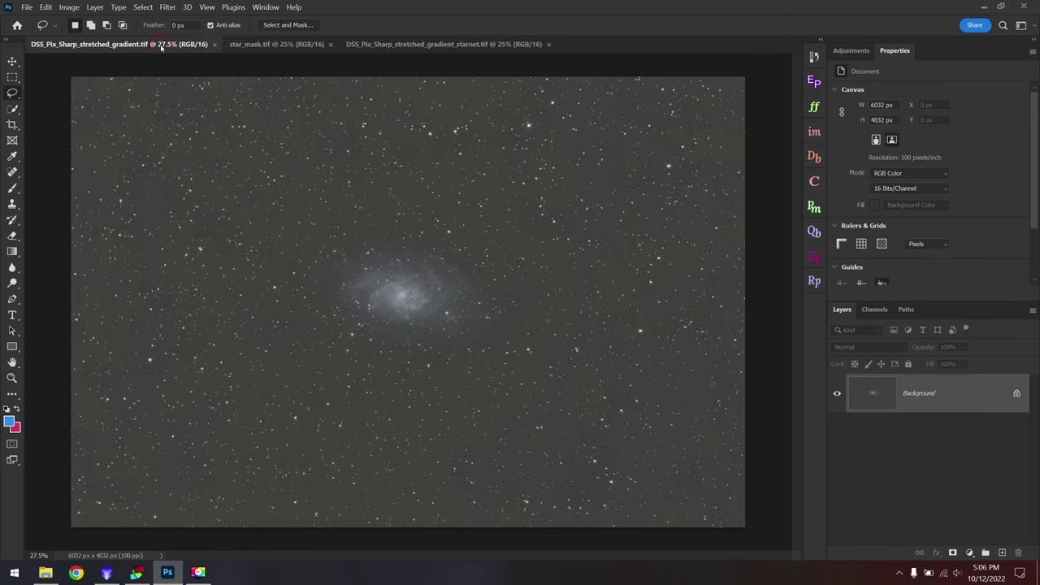
{"action": "left_click", "coordinate": [254, 45]}
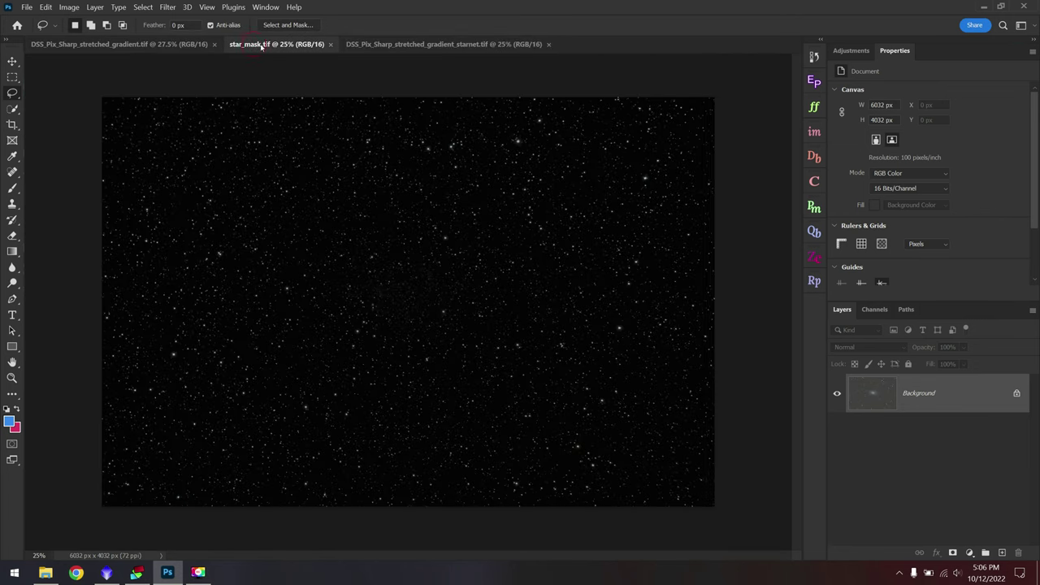
{"action": "left_click", "coordinate": [398, 44]}
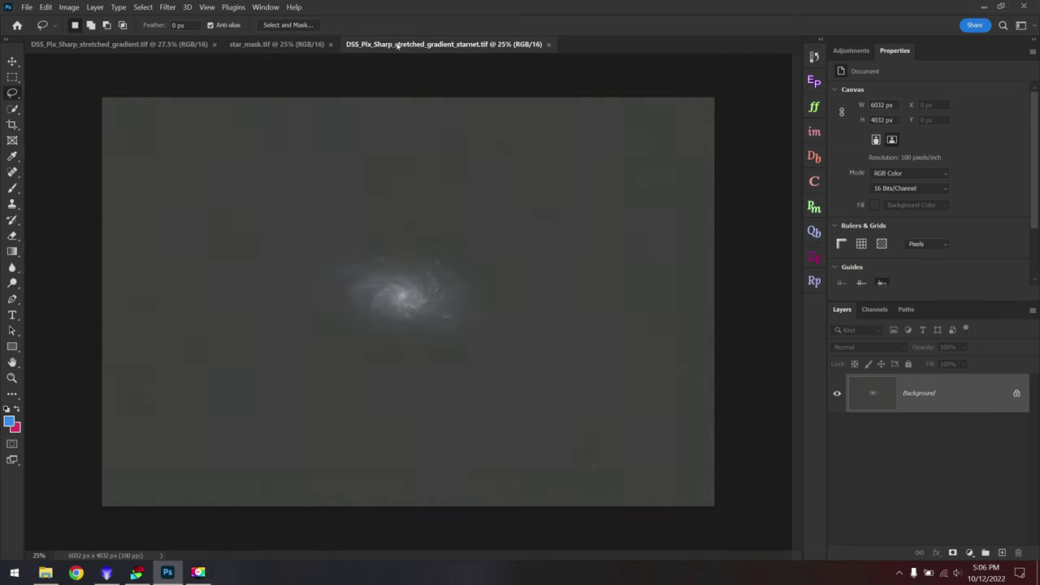
{"action": "left_click", "coordinate": [262, 44]}
Copy the entire star mask and paste it into the gradient-corrected galaxy document as Layer 1
{"action": "key", "text": "v"}
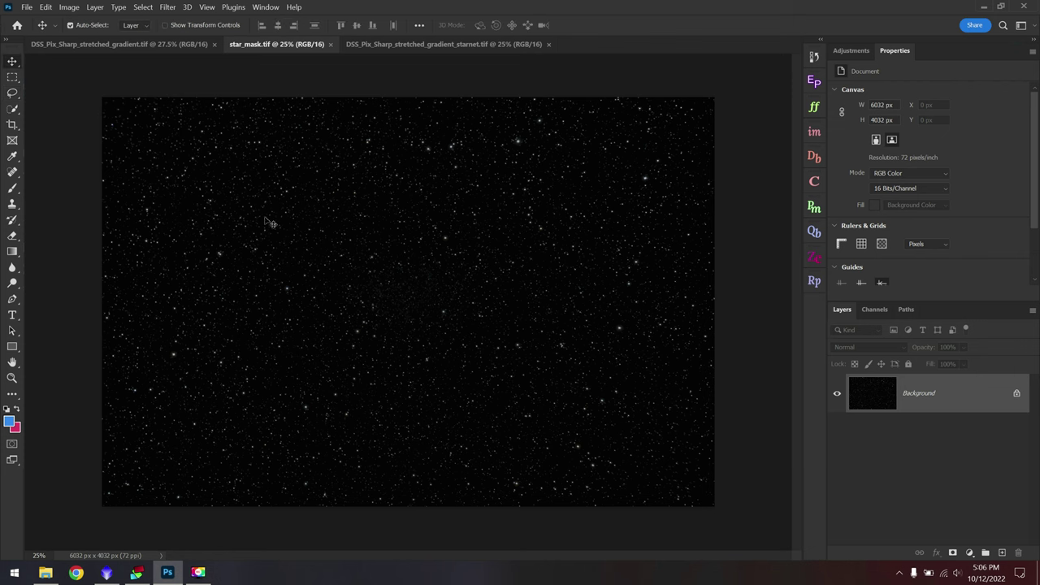
{"action": "left_click", "coordinate": [149, 45]}
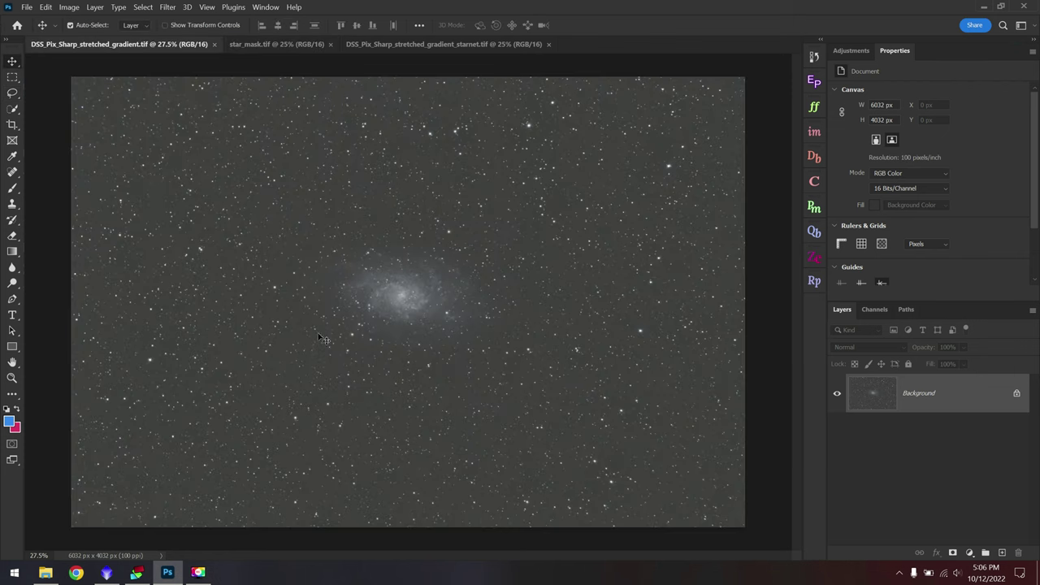
{"action": "left_click", "coordinate": [143, 7]}
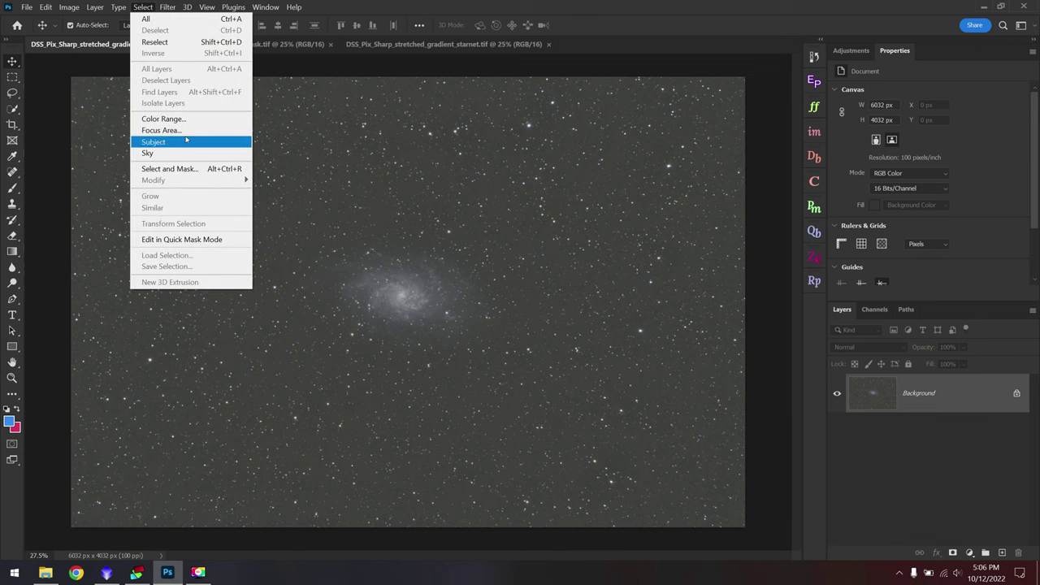
{"action": "key", "text": "Escape"}
{"action": "left_click", "coordinate": [317, 44]}
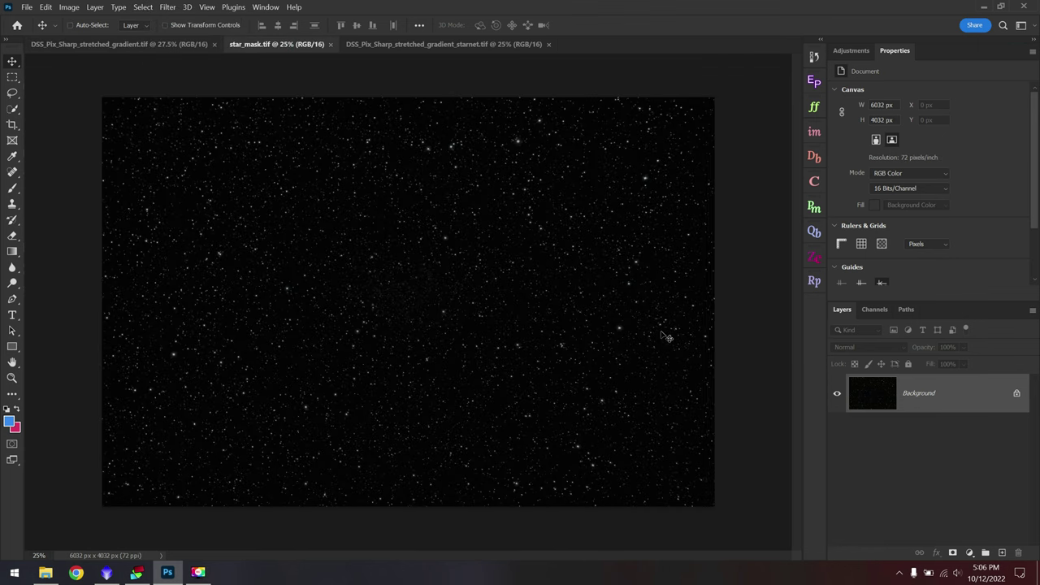
{"action": "key", "text": "ctrl+a"}
{"action": "left_click", "coordinate": [118, 44]}
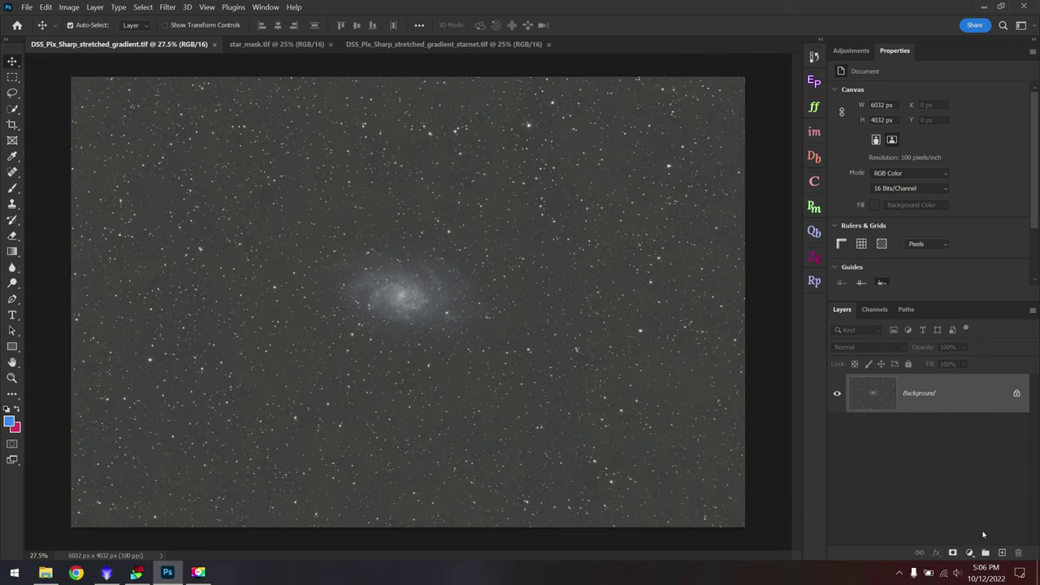
{"action": "key", "text": "ctrl+v"}
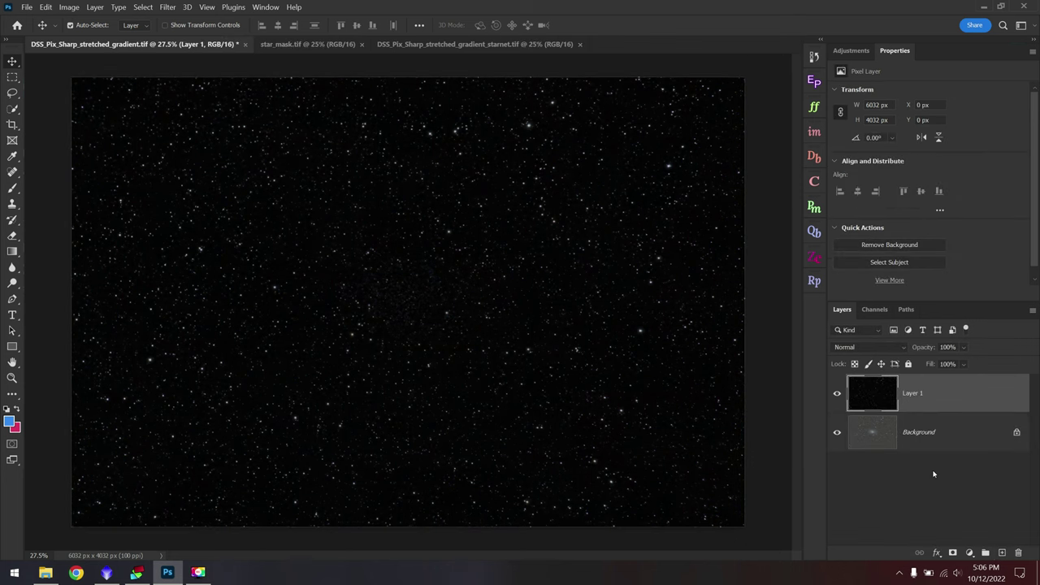
{"action": "left_click", "coordinate": [852, 51]}
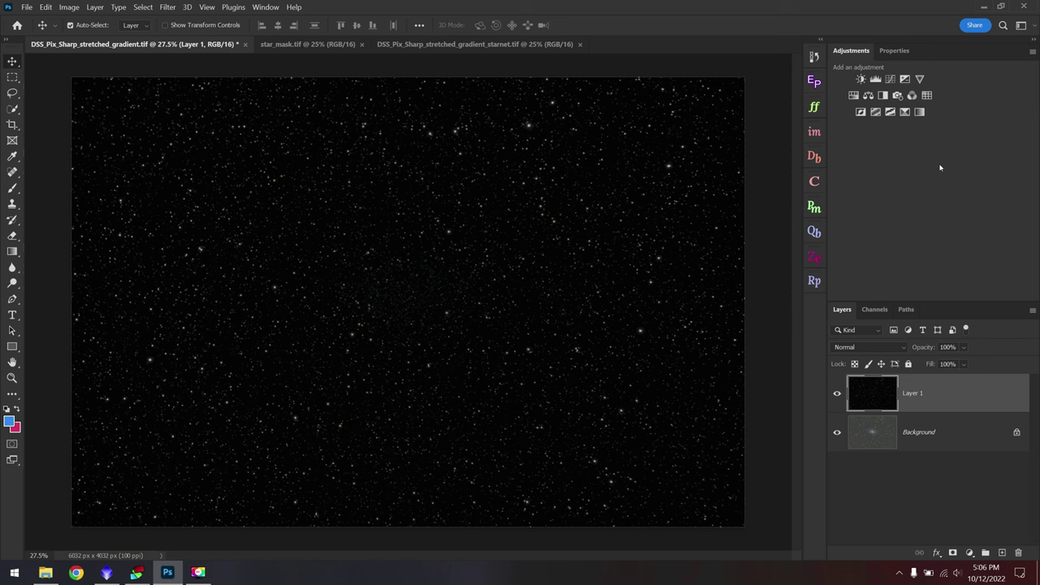
Add a Levels adjustment layer, Apply Image the stars into its mask, and hide Layer 1
{"action": "left_click", "coordinate": [876, 81]}
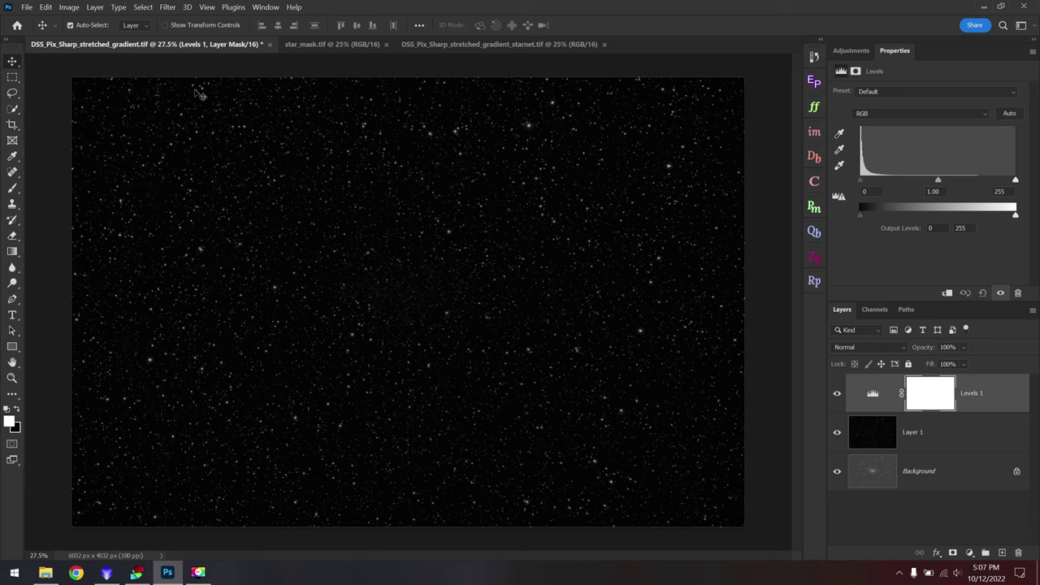
{"action": "left_click", "coordinate": [60, 7]}
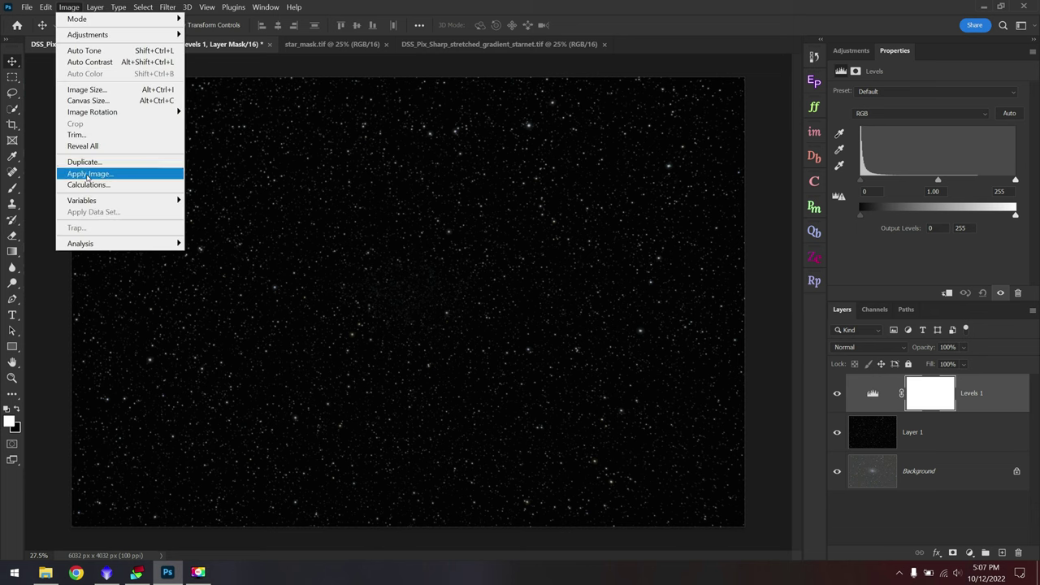
{"action": "left_click", "coordinate": [128, 173]}
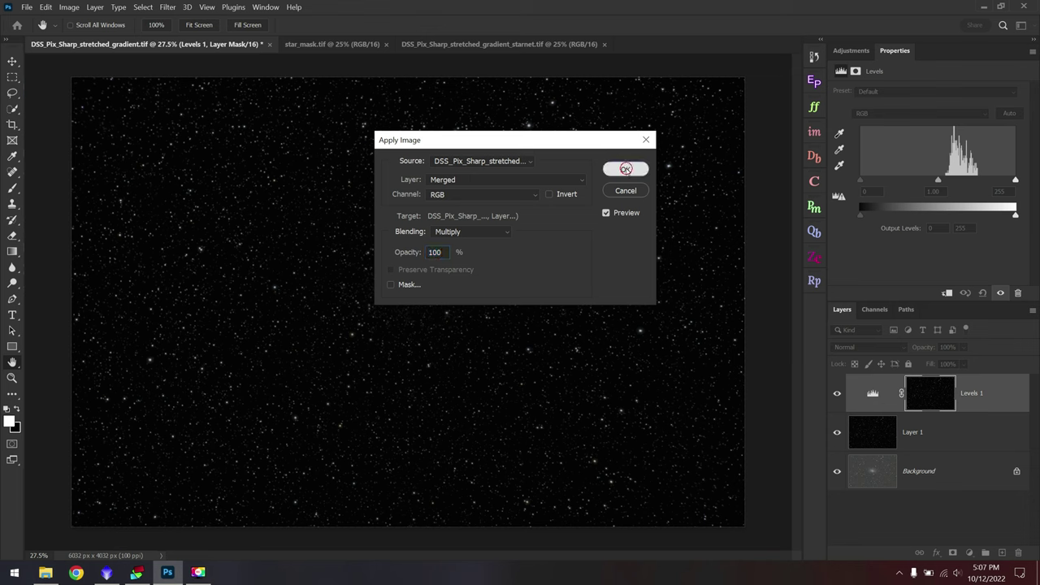
{"action": "left_click", "coordinate": [624, 168]}
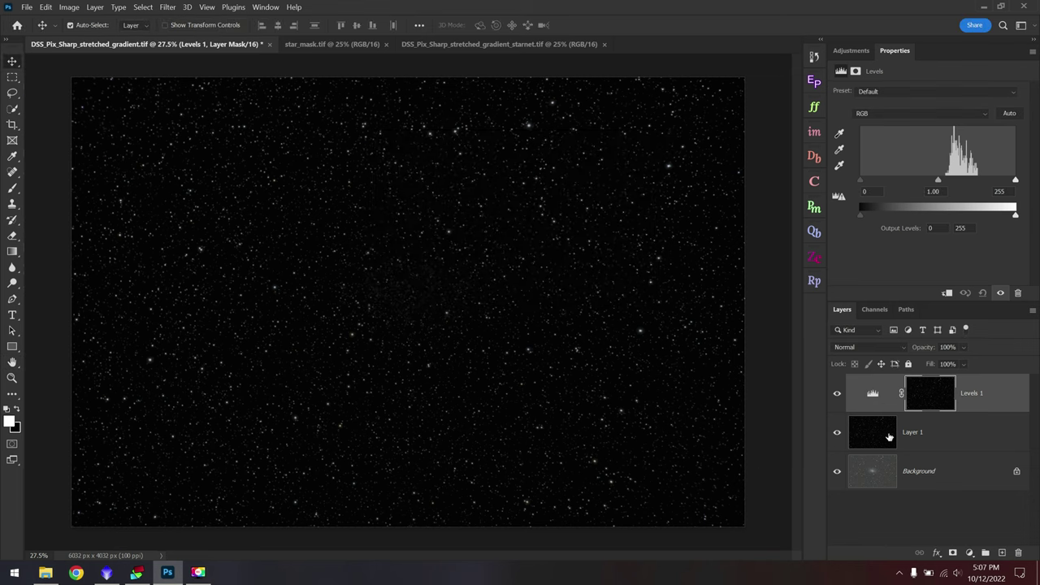
{"action": "left_click", "coordinate": [838, 434]}
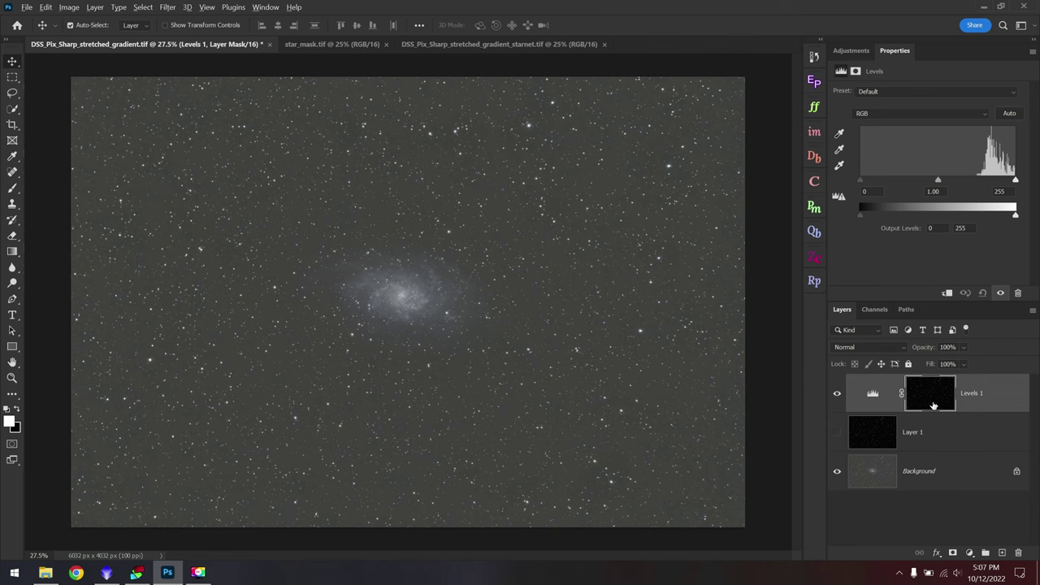
Lower the Levels 1 mask's white input level to 97 to strengthen the stars
{"action": "left_click", "coordinate": [934, 403], "text": "alt"}
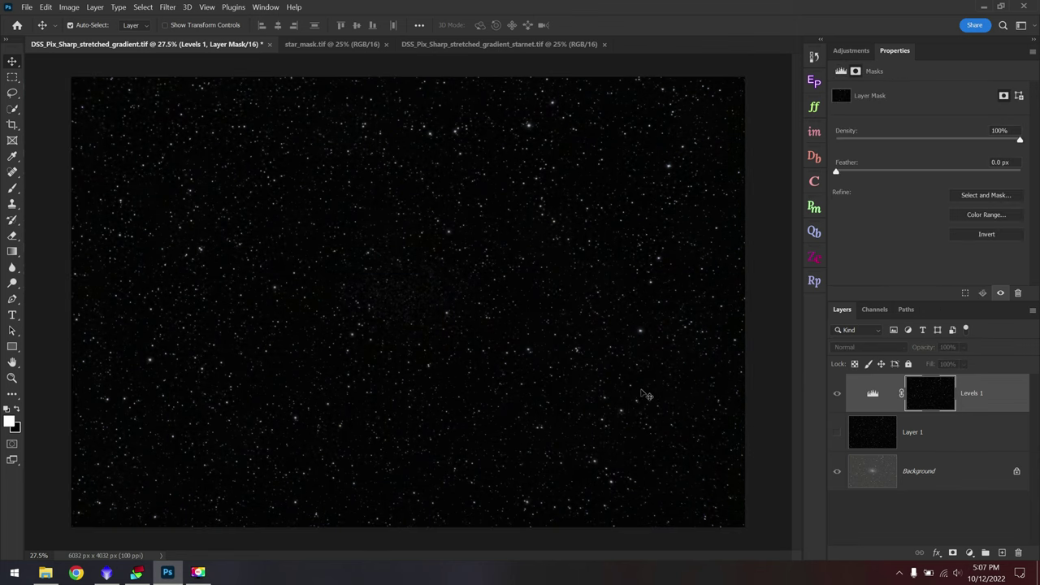
{"action": "scroll", "coordinate": [453, 351], "scroll_direction": "up", "scroll_amount": 10}
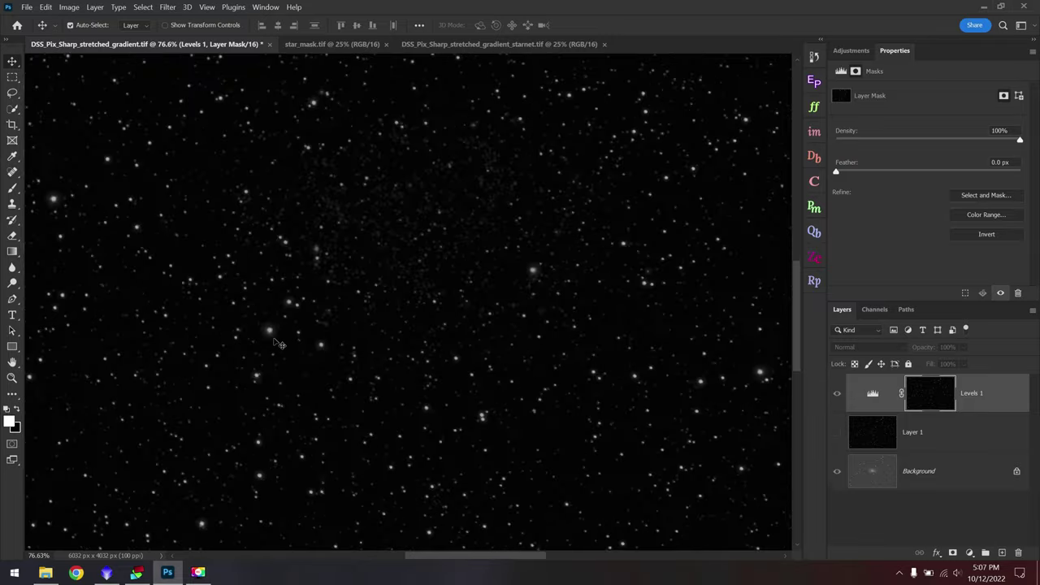
{"action": "scroll", "coordinate": [293, 328], "scroll_direction": "up", "scroll_amount": 2}
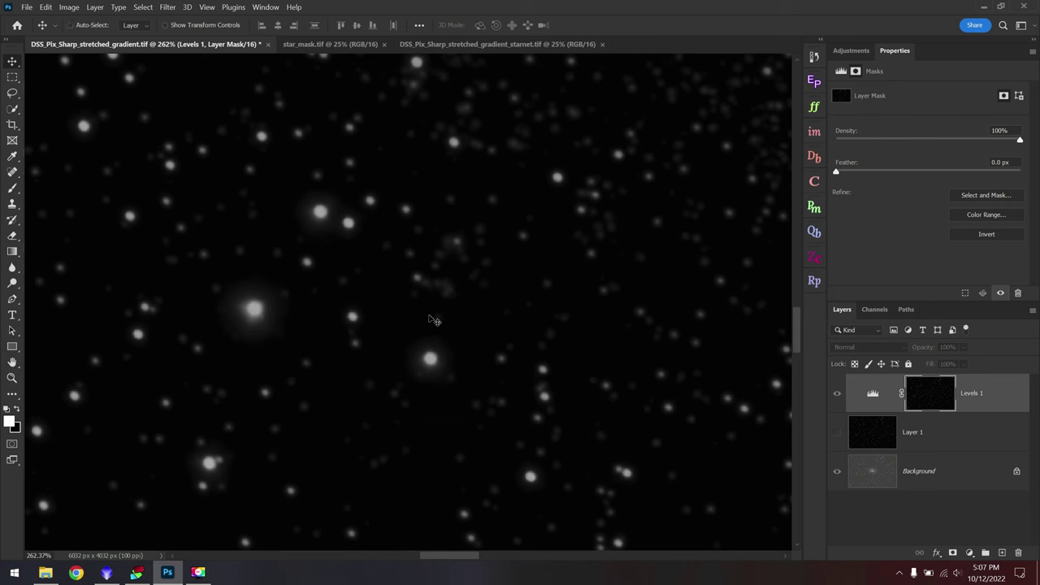
{"action": "key", "text": "ctrl+l"}
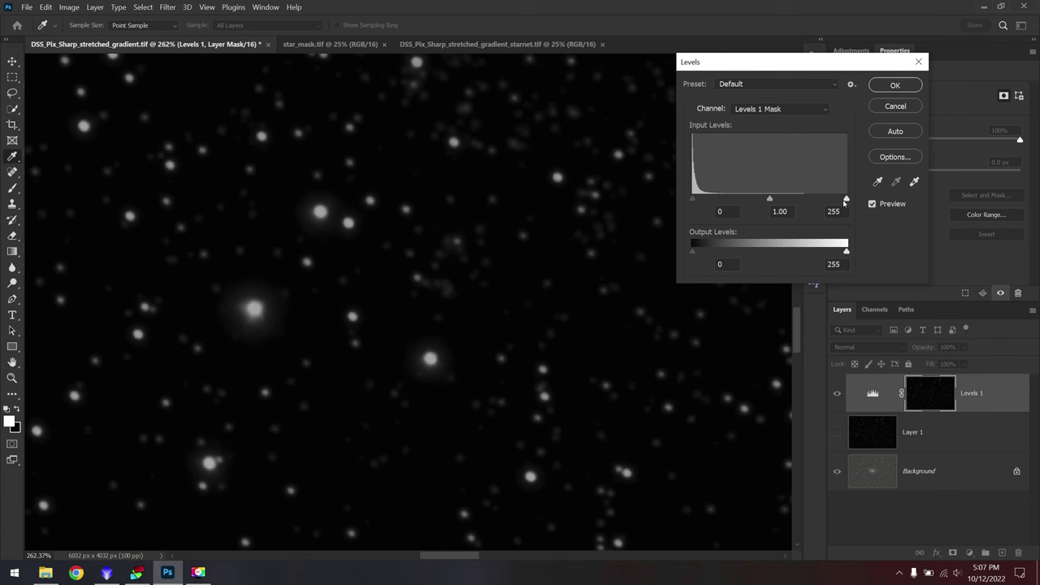
{"action": "mouse_move", "coordinate": [845, 202]}
{"action": "left_mouse_down"}
{"action": "mouse_move", "coordinate": [729, 197]}
{"action": "mouse_move", "coordinate": [812, 197]}
{"action": "mouse_move", "coordinate": [750, 198]}
{"action": "left_mouse_up"}
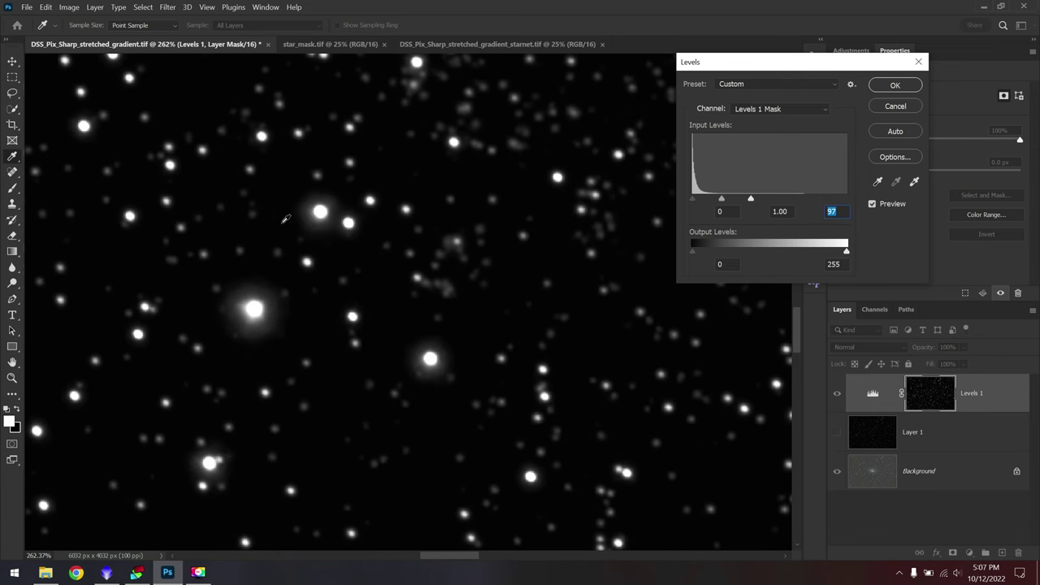
{"action": "left_click", "coordinate": [892, 87]}
Load the Levels 1 mask as a star selection, fit the image on screen, and hide Levels 1
{"action": "key", "text": "v"}
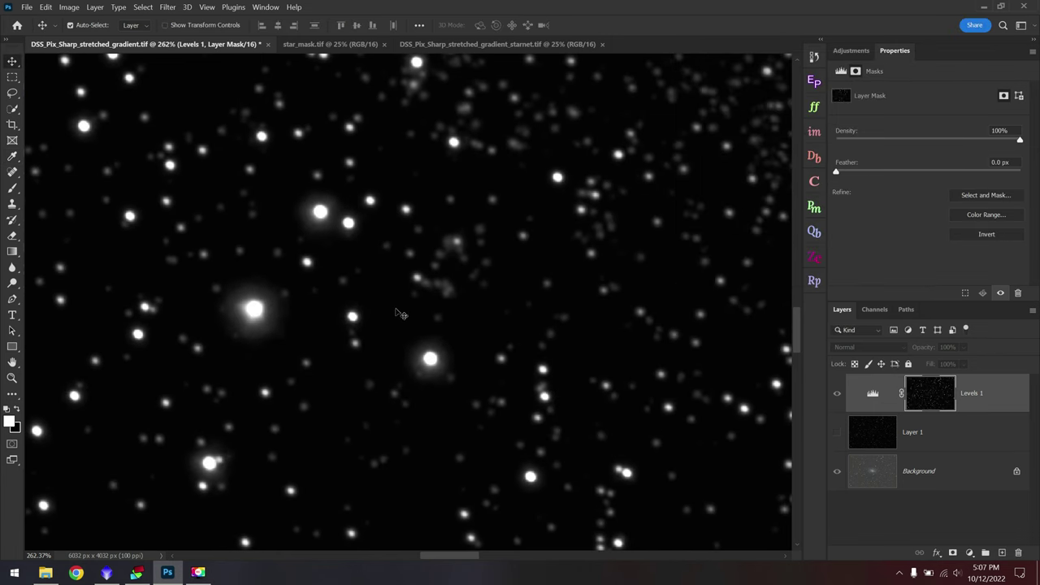
{"action": "scroll", "coordinate": [398, 318], "scroll_direction": "down", "scroll_amount": 4}
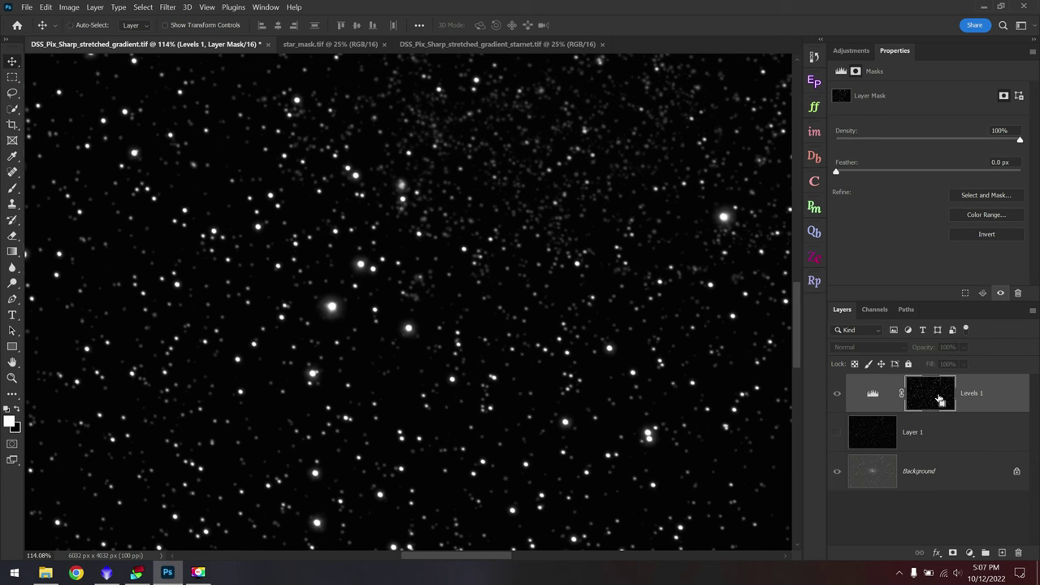
{"action": "left_click", "coordinate": [940, 399], "text": "ctrl"}
{"action": "scroll", "coordinate": [352, 323], "scroll_direction": "up", "scroll_amount": 5}
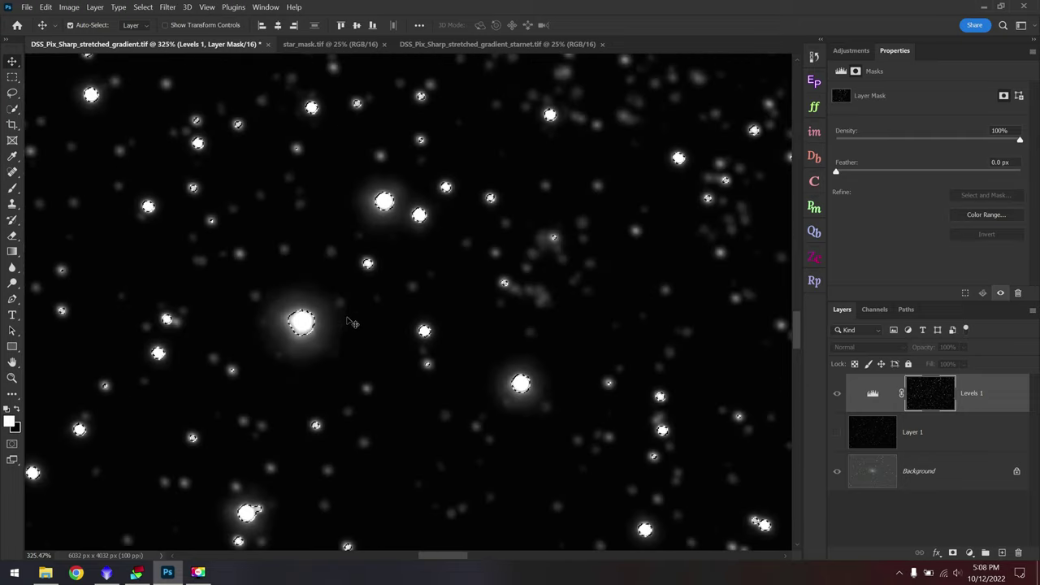
{"action": "scroll", "coordinate": [352, 322], "scroll_direction": "up", "scroll_amount": 1}
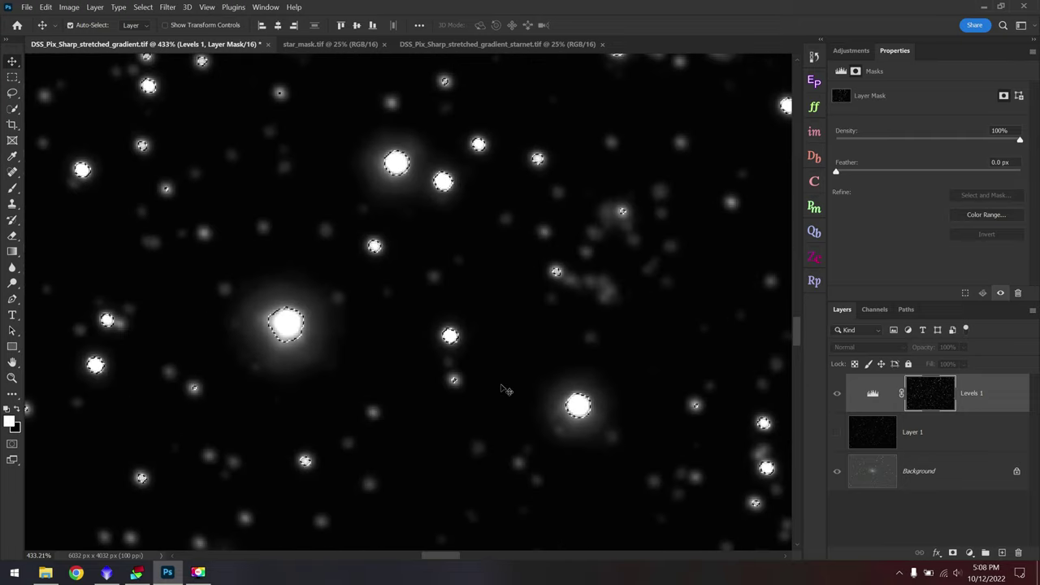
{"action": "key", "text": "ctrl+0"}
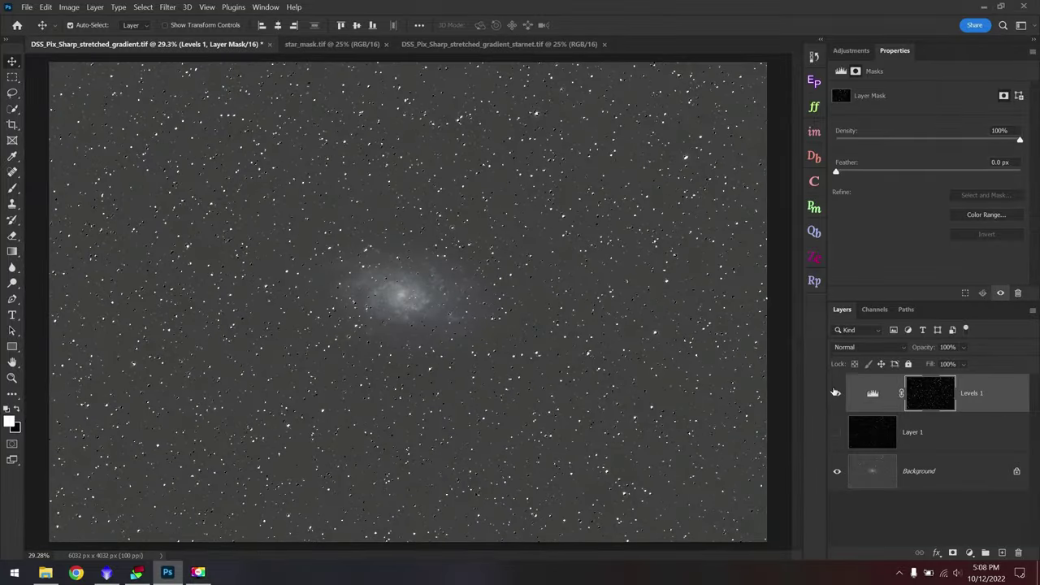
{"action": "left_click", "coordinate": [835, 392]}
Duplicate the Background layer as a new layer named 'Star Reduction'
{"action": "left_click", "coordinate": [931, 473]}
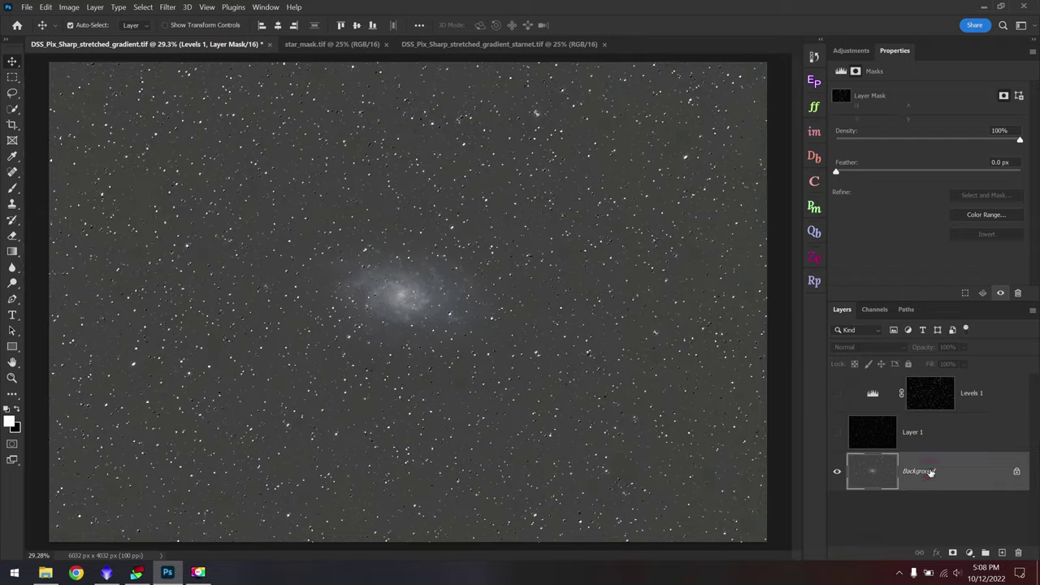
{"action": "right_click", "coordinate": [930, 475]}
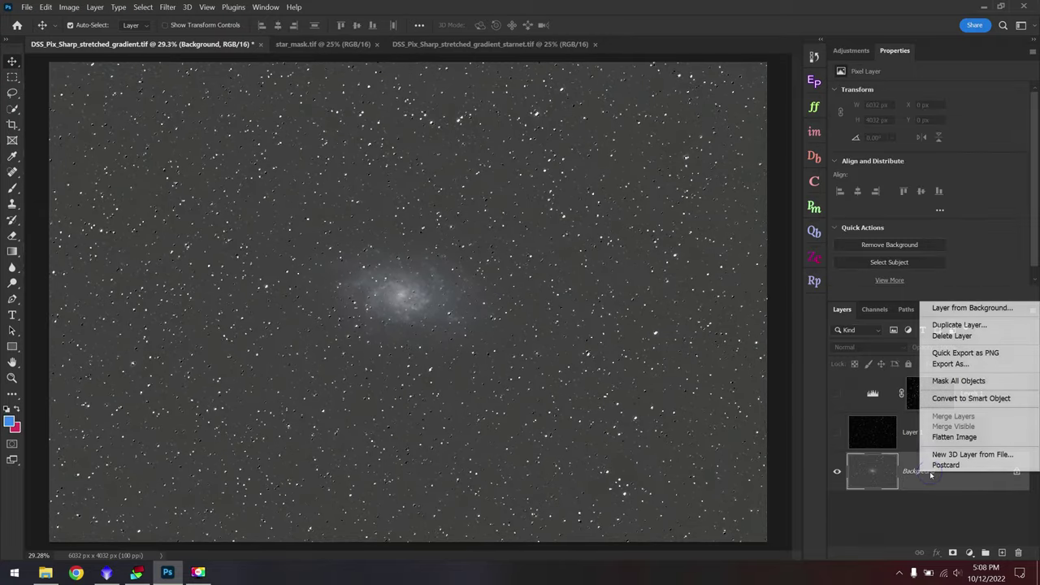
{"action": "left_click", "coordinate": [960, 325]}
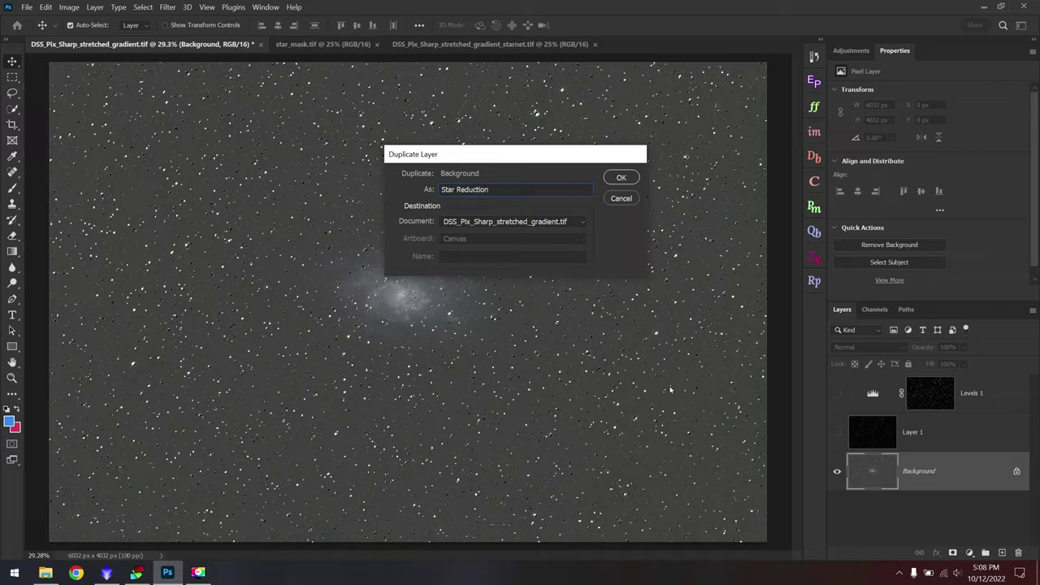
{"action": "key", "text": "Return"}
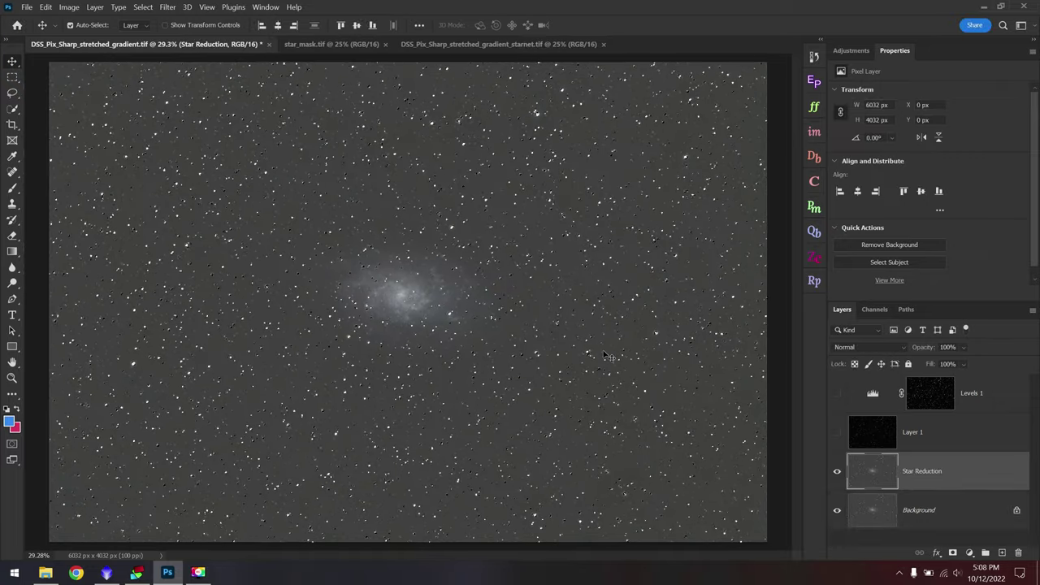
Expand the star selection by 2 pixels
{"action": "scroll", "coordinate": [558, 308], "scroll_direction": "up", "scroll_amount": 10}
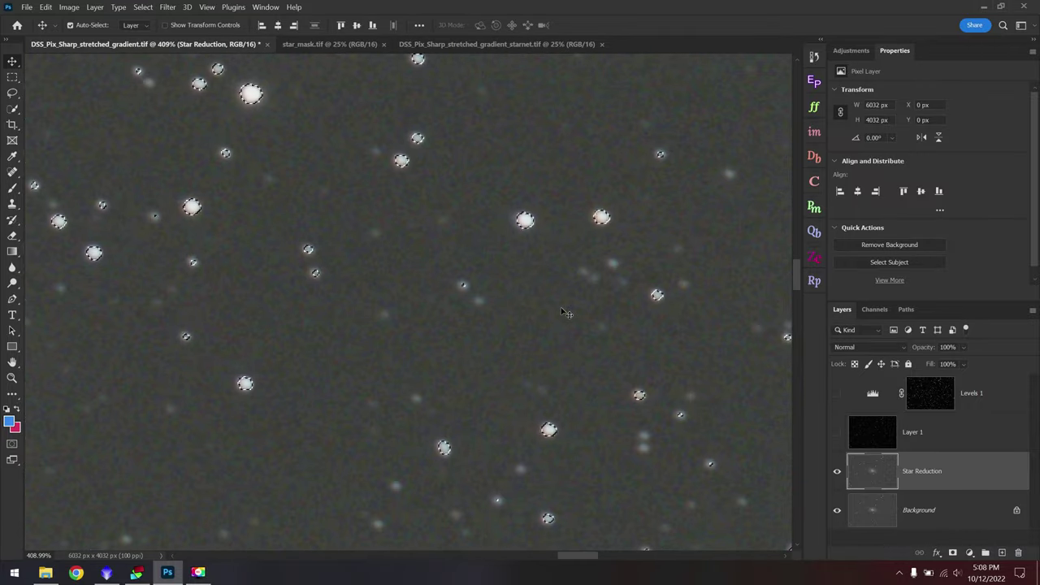
{"action": "scroll", "coordinate": [524, 229], "scroll_direction": "up", "scroll_amount": 1}
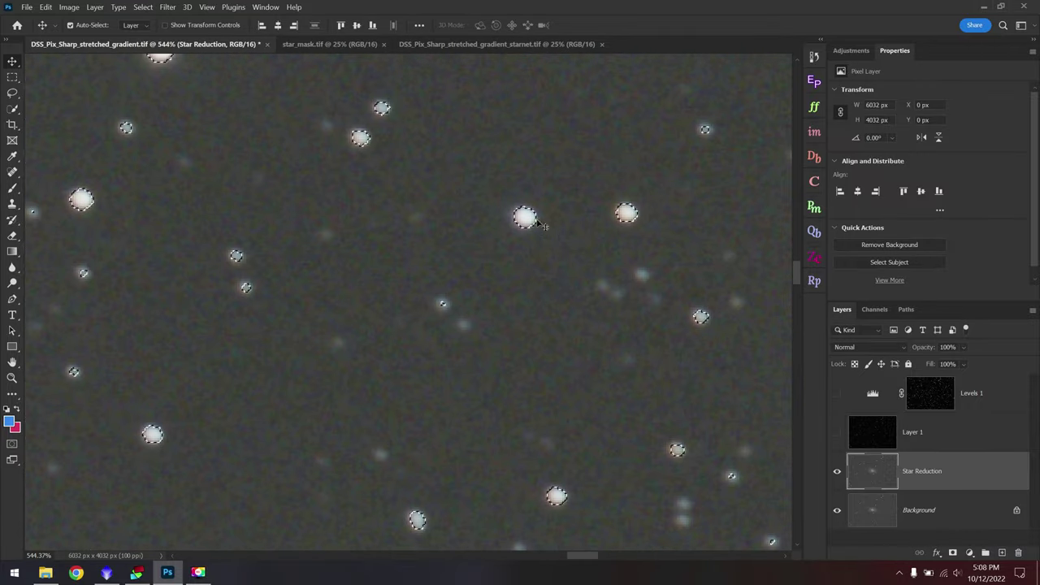
{"action": "left_click", "coordinate": [143, 8]}
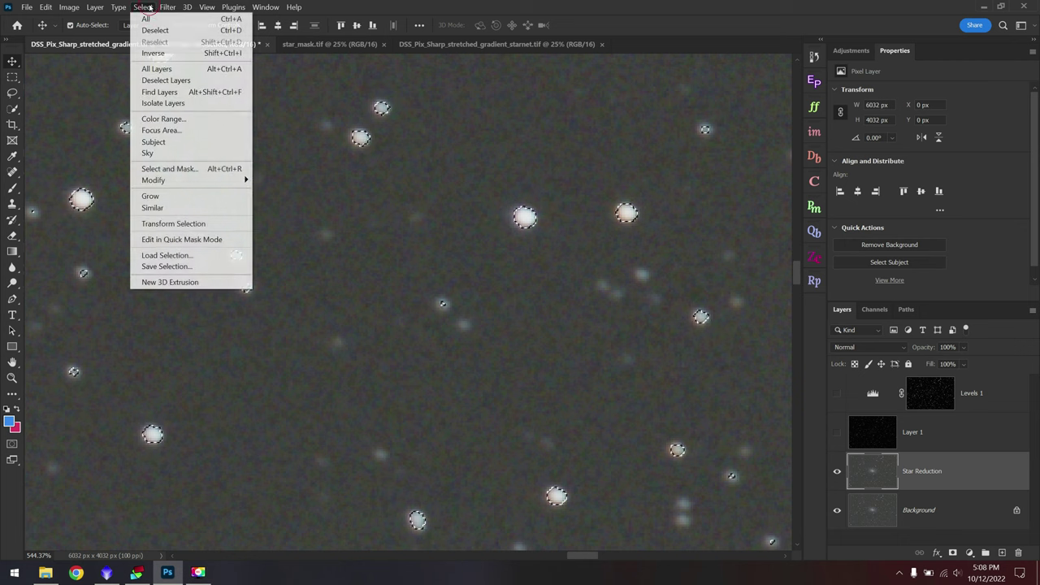
{"action": "mouse_move", "coordinate": [186, 184]}
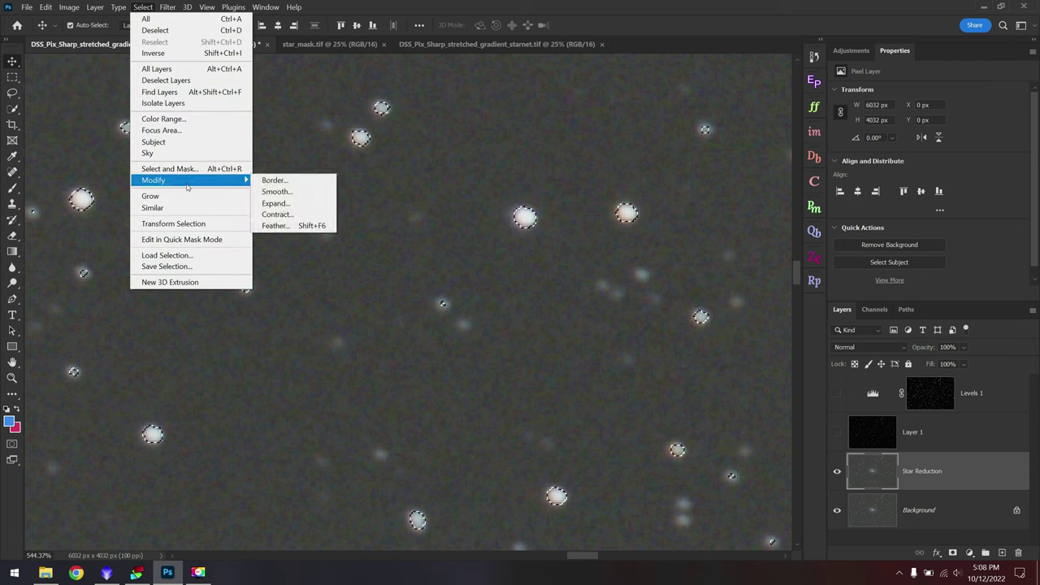
{"action": "left_click", "coordinate": [274, 203]}
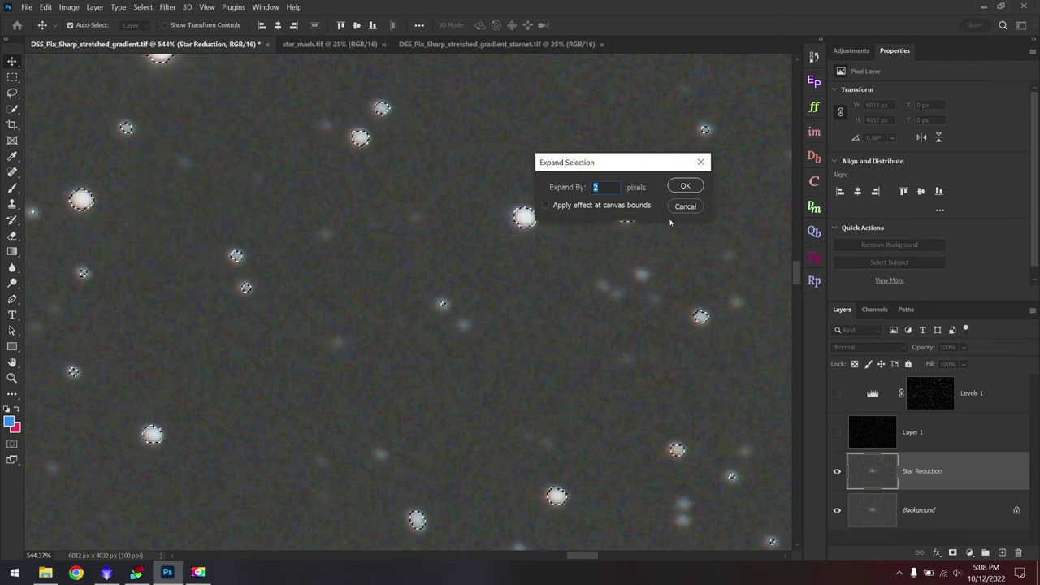
{"action": "key", "text": "Return"}
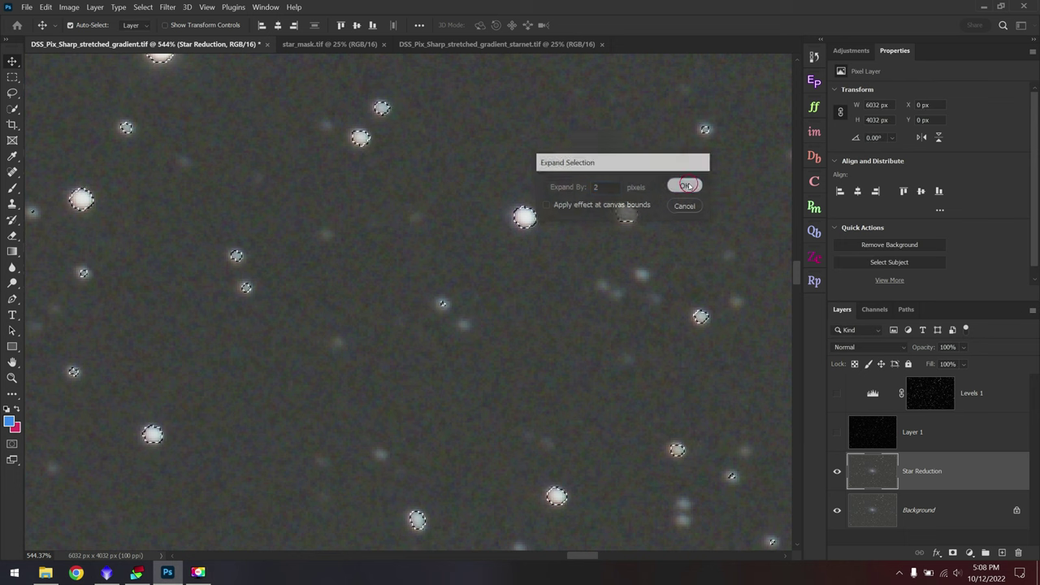
Feather the star selection by 1 pixel
{"action": "left_click", "coordinate": [143, 8]}
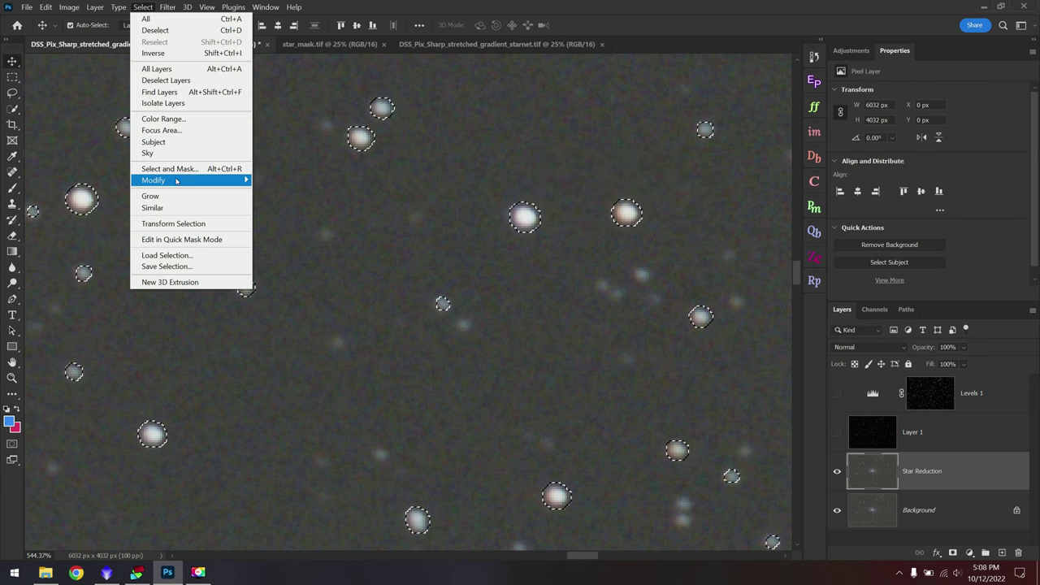
{"action": "mouse_move", "coordinate": [243, 179]}
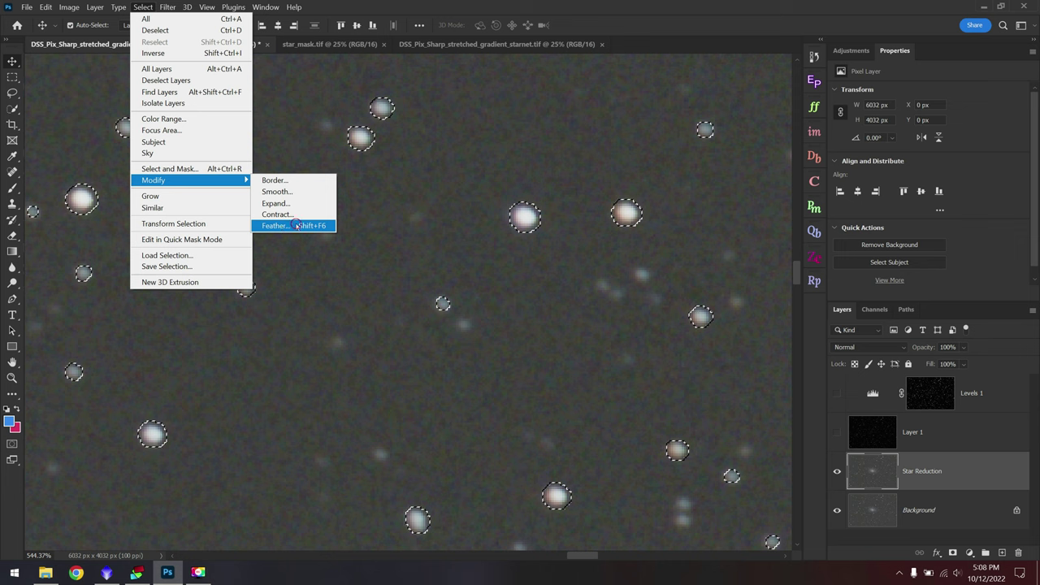
{"action": "left_click", "coordinate": [295, 225]}
{"action": "type", "text": "1"}
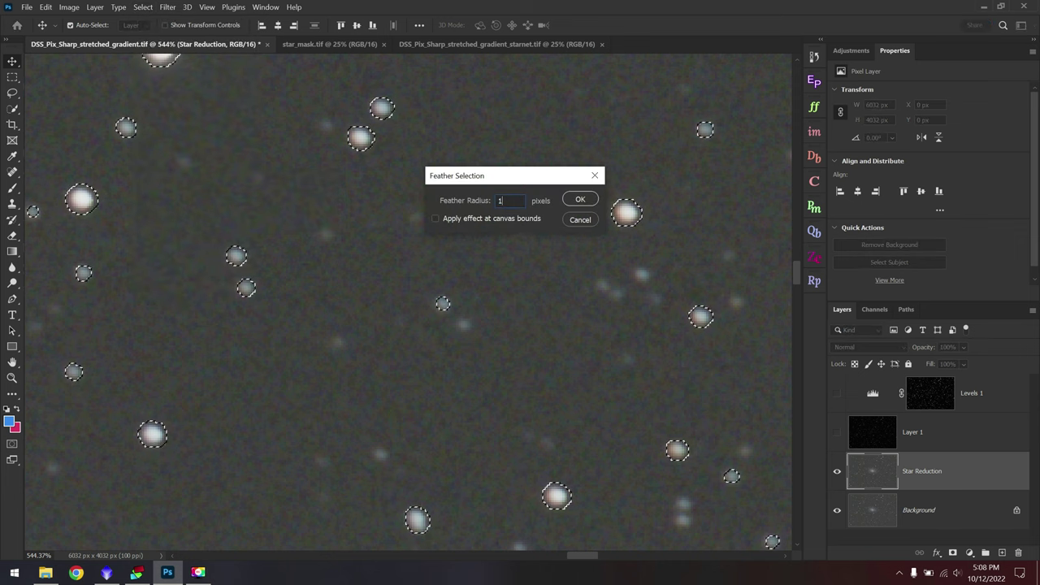
{"action": "key", "text": "Return"}
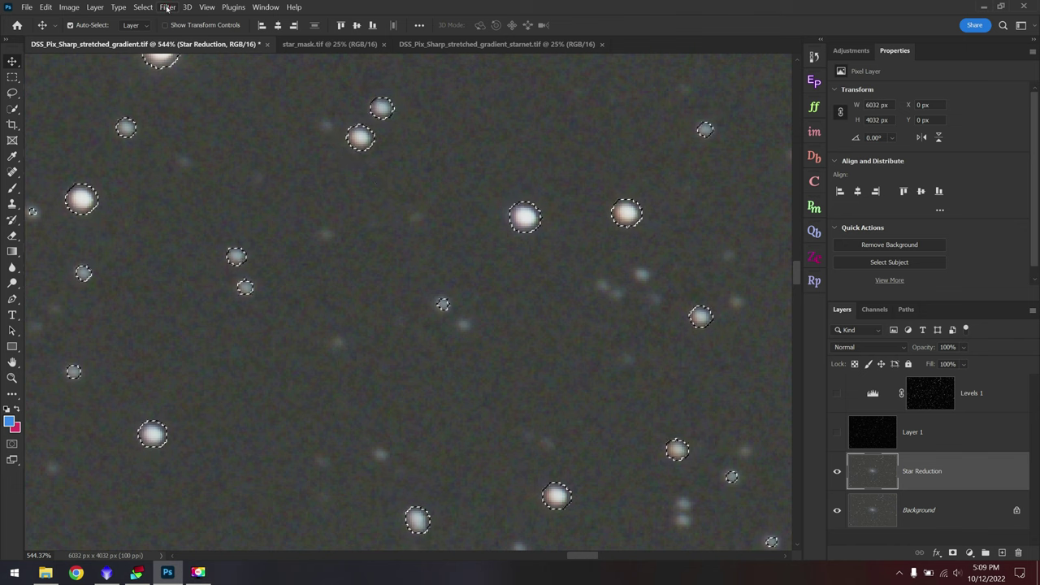
Apply a Minimum filter with radius 1.6 px and Roundness preserved to the selected stars
{"action": "left_click", "coordinate": [168, 8]}
{"action": "mouse_move", "coordinate": [195, 253]}
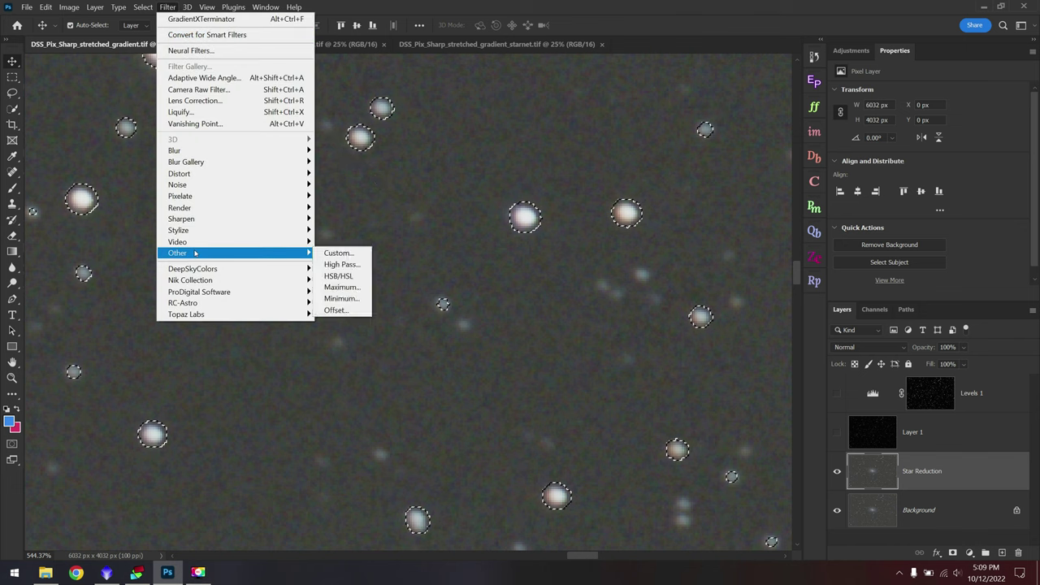
{"action": "left_click", "coordinate": [341, 298]}
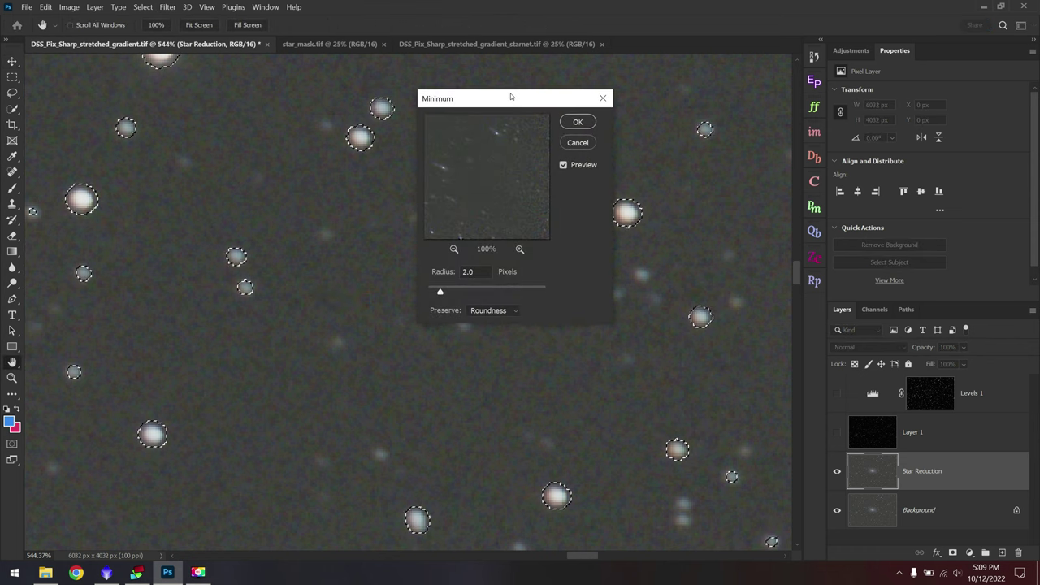
{"action": "left_click_drag", "start_coordinate": [511, 97], "coordinate": [777, 104]}
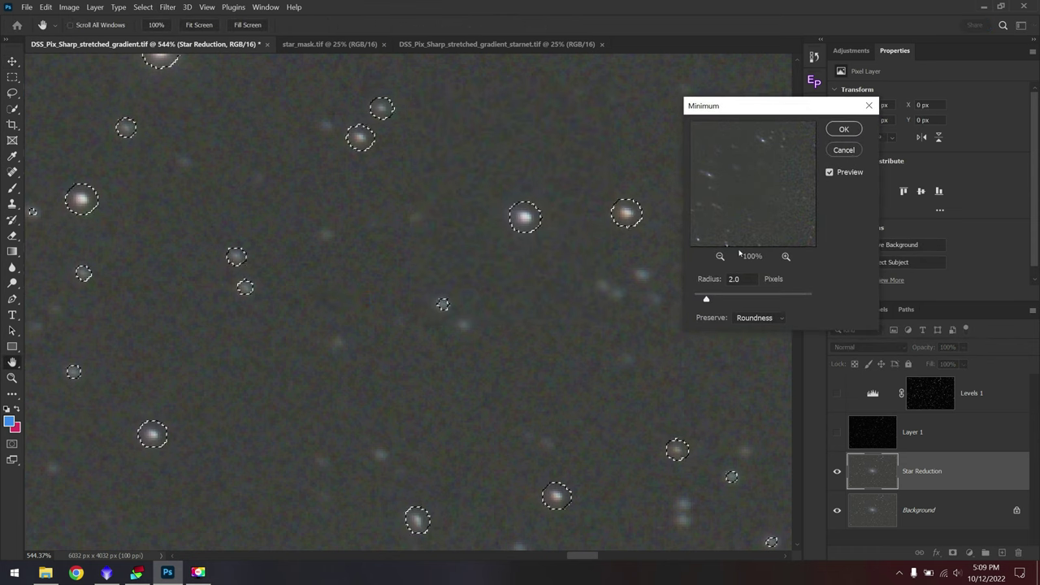
{"action": "mouse_move", "coordinate": [705, 299]}
{"action": "left_mouse_down"}
{"action": "mouse_move", "coordinate": [686, 304]}
{"action": "mouse_move", "coordinate": [704, 299]}
{"action": "left_mouse_up"}
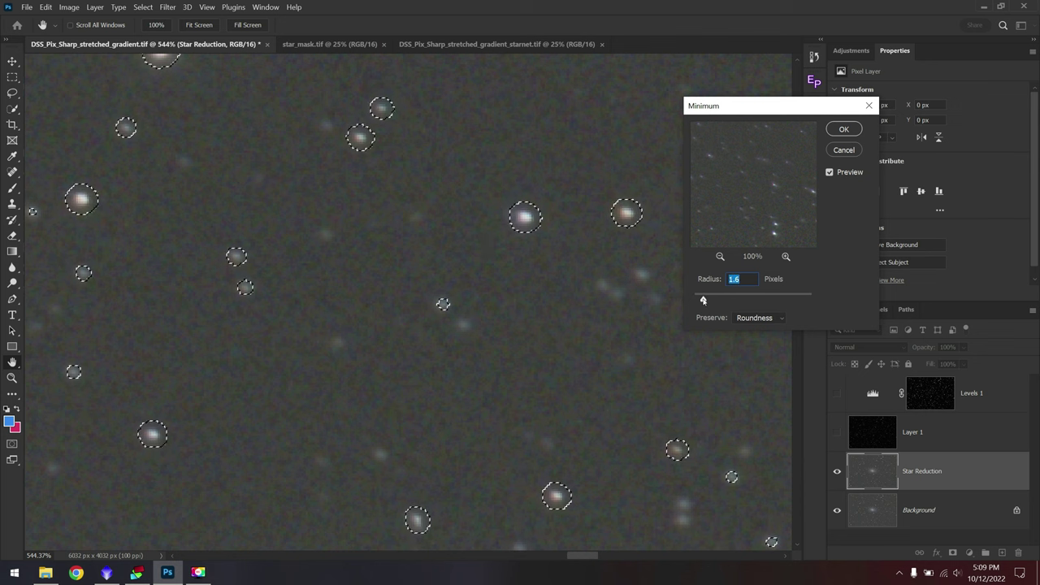
{"action": "left_click_drag", "start_coordinate": [703, 300], "coordinate": [708, 300]}
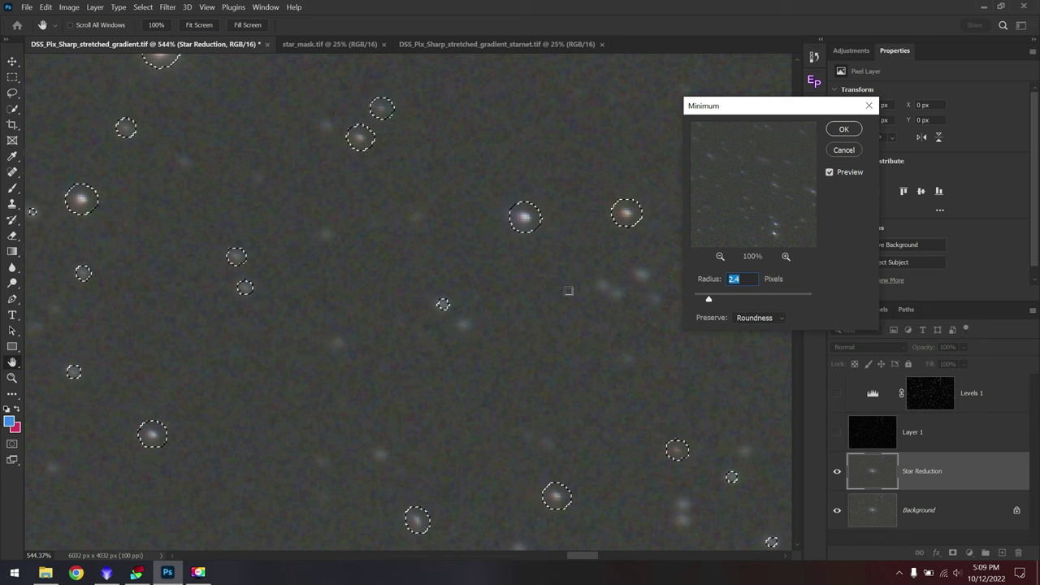
{"action": "left_click_drag", "start_coordinate": [709, 299], "coordinate": [704, 298]}
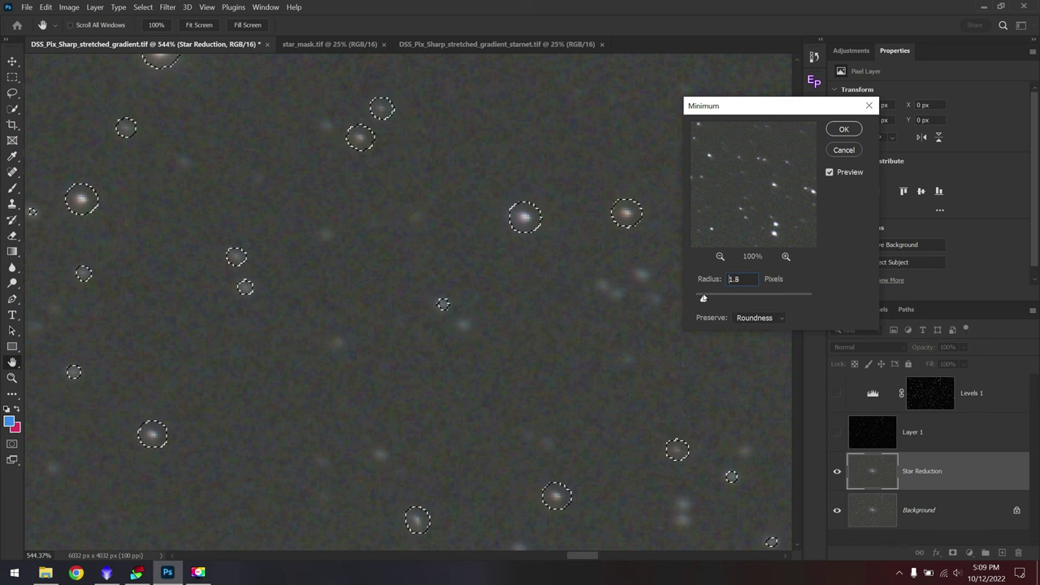
{"action": "left_click_drag", "start_coordinate": [704, 298], "coordinate": [704, 299]}
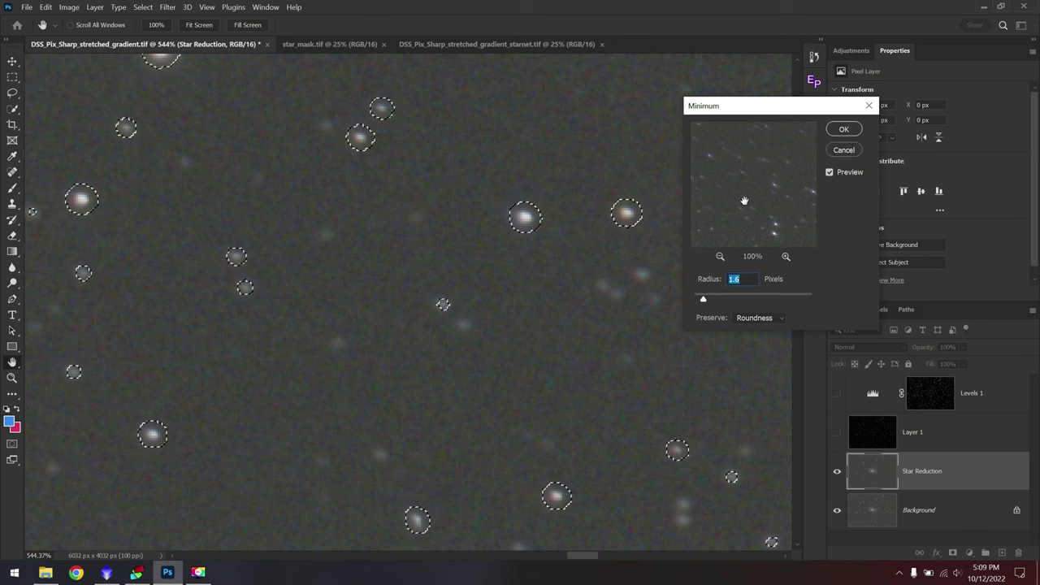
{"action": "left_click", "coordinate": [844, 130]}
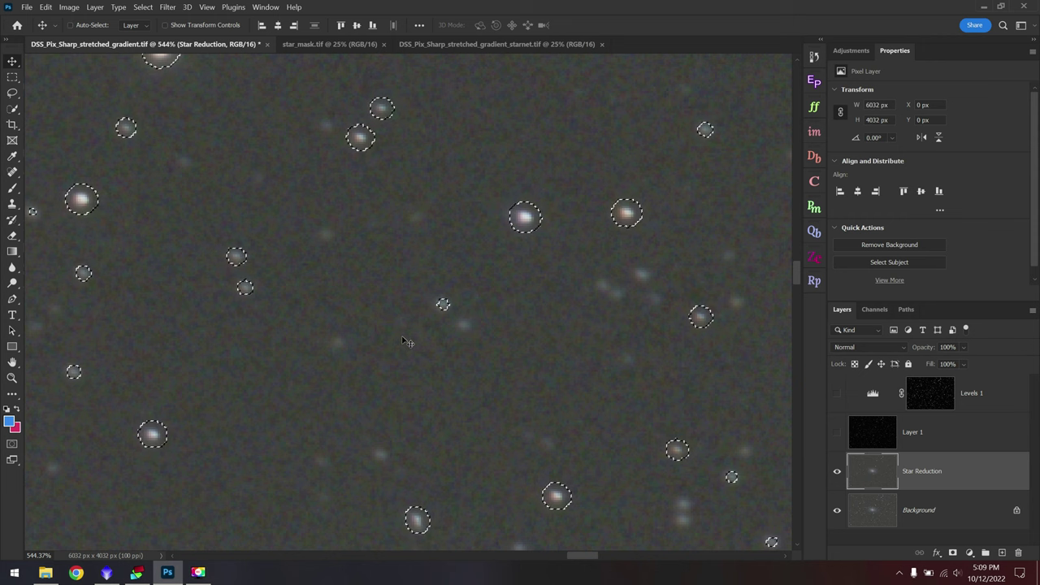
Deselect the stars and toggle the Star Reduction layer to compare before and after
{"action": "key", "text": "ctrl+d"}
{"action": "scroll", "coordinate": [430, 329], "scroll_direction": "down", "scroll_amount": 8}
{"action": "scroll", "coordinate": [431, 325], "scroll_direction": "down", "scroll_amount": 8}
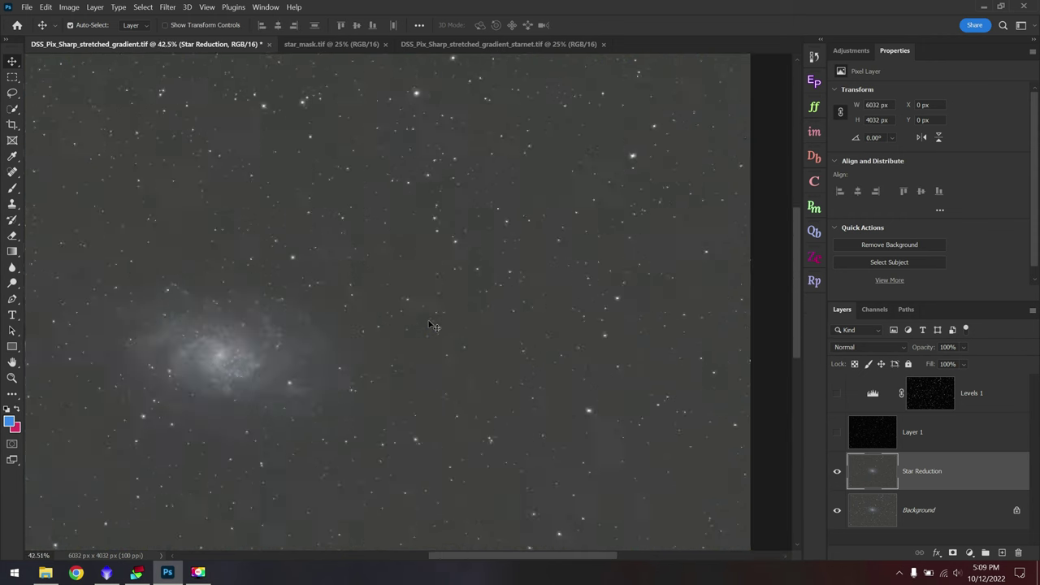
{"action": "left_click", "coordinate": [837, 473]}
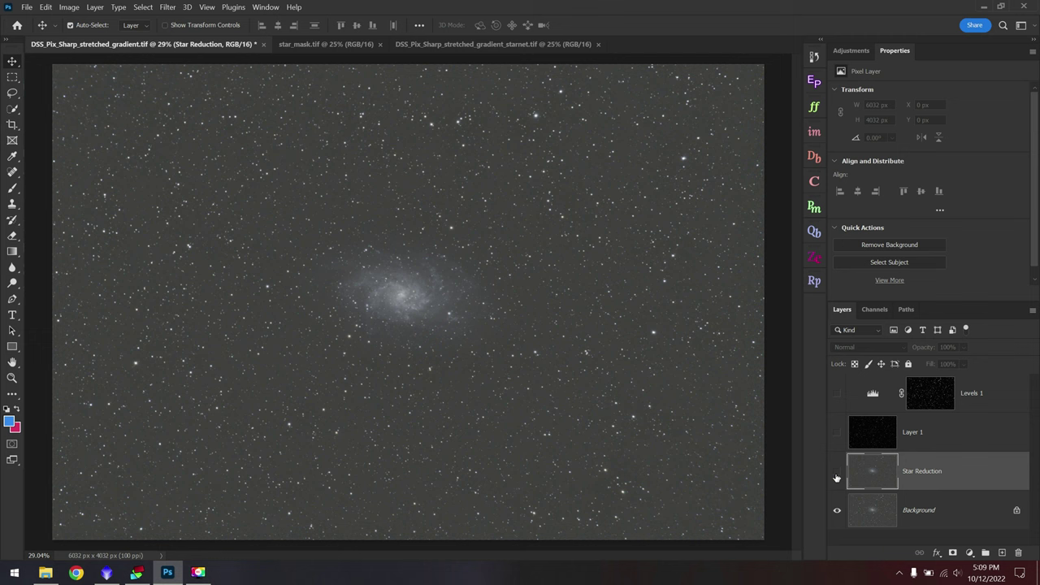
{"action": "left_click", "coordinate": [837, 473]}
{"action": "left_click", "coordinate": [837, 472]}
{"action": "left_click", "coordinate": [837, 473]}
{"action": "left_click", "coordinate": [837, 474]}
{"action": "left_click", "coordinate": [836, 474]}
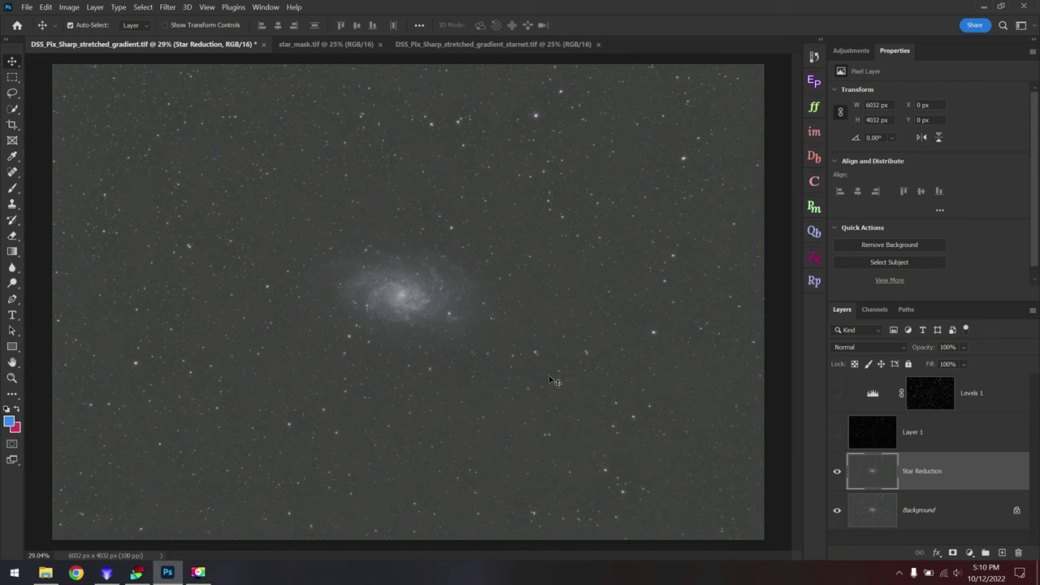
Look at the Color Range settings and dismiss them, keeping Sampled Colors
{"action": "left_click", "coordinate": [139, 7]}
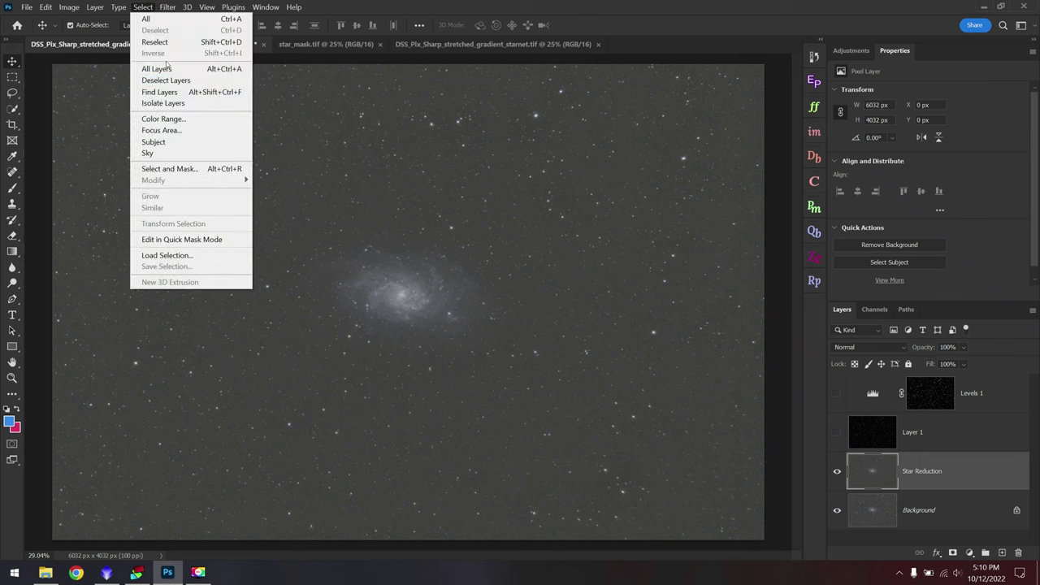
{"action": "left_click", "coordinate": [162, 119]}
{"action": "left_click", "coordinate": [781, 131]}
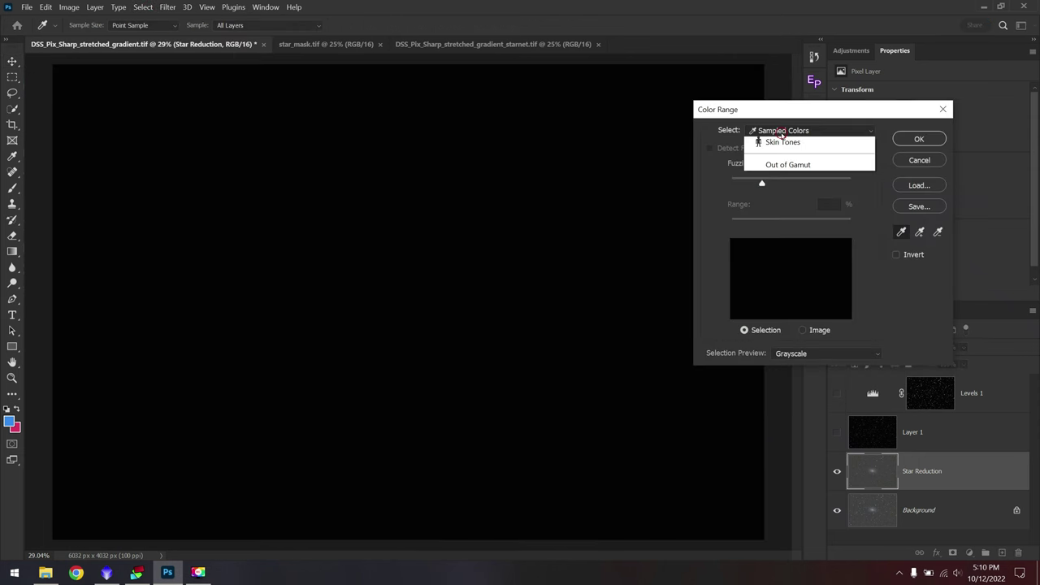
{"action": "left_click", "coordinate": [936, 162]}
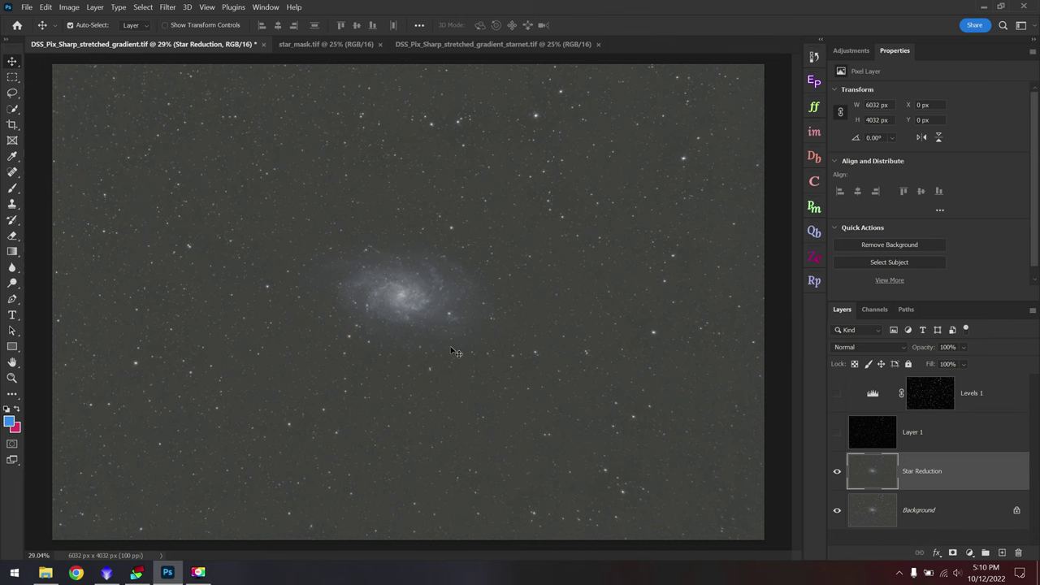
Fit the galaxy image on screen and switch to the starless starnet document
{"action": "scroll", "coordinate": [457, 343], "scroll_direction": "up", "scroll_amount": 5}
{"action": "scroll", "coordinate": [351, 243], "scroll_direction": "up", "scroll_amount": 3}
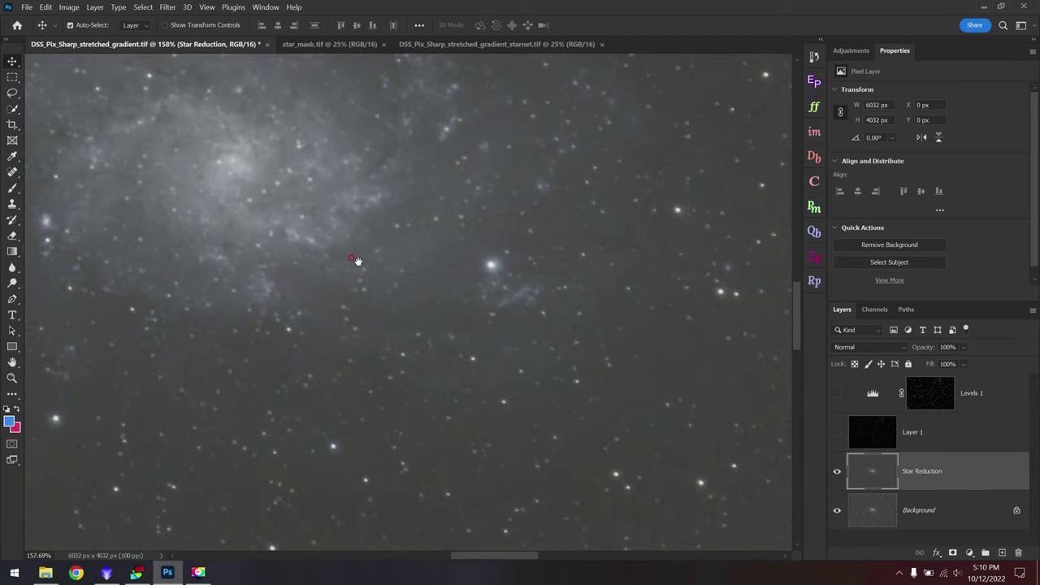
{"action": "left_click_drag", "start_coordinate": [355, 260], "coordinate": [687, 425]}
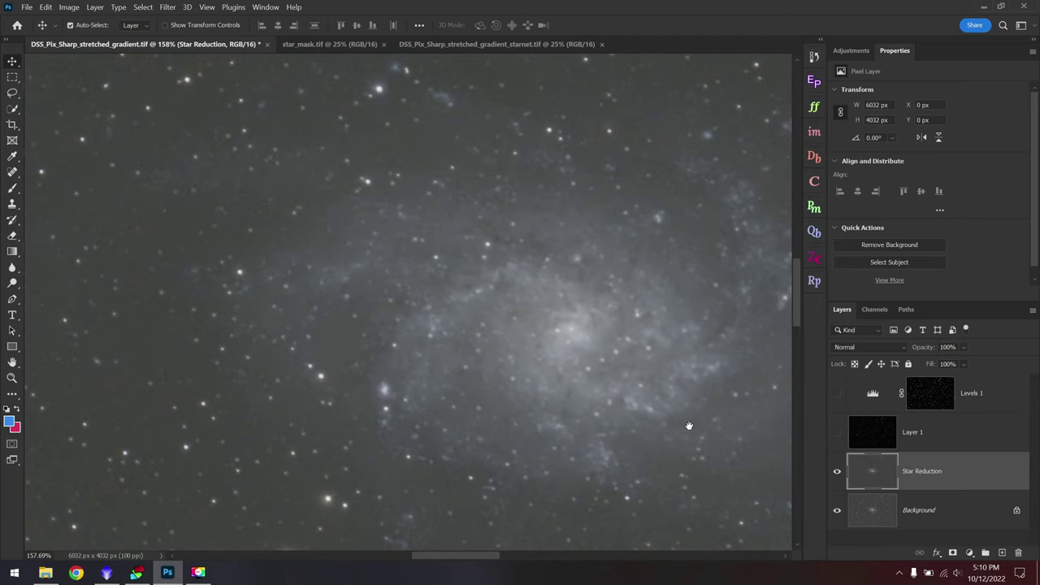
{"action": "left_click", "coordinate": [13, 378]}
{"action": "key", "text": "ctrl+0"}
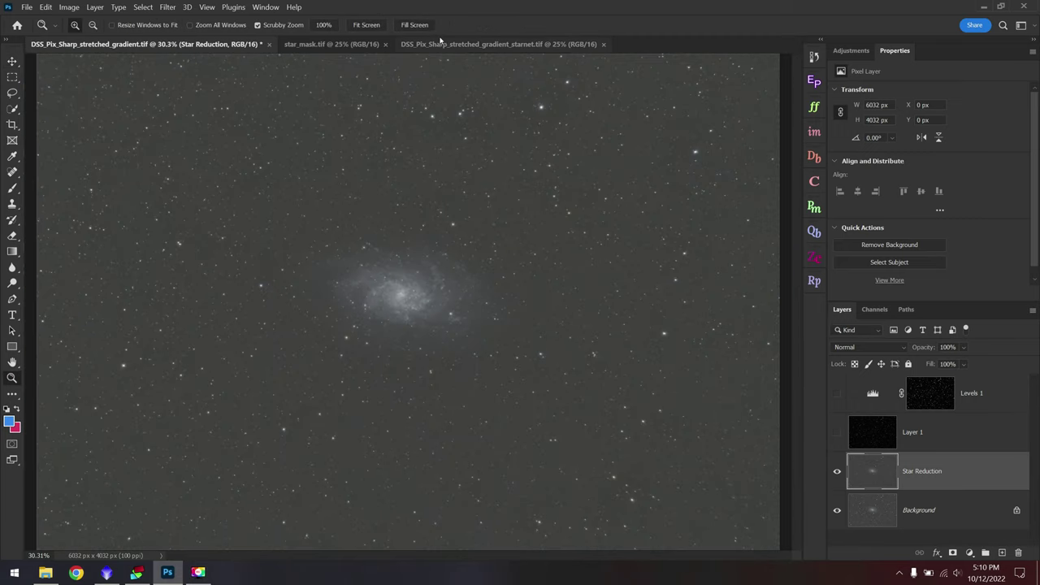
{"action": "left_click", "coordinate": [439, 42]}
Duplicate the starless image's Background as a Background copy layer
{"action": "left_click", "coordinate": [453, 348]}
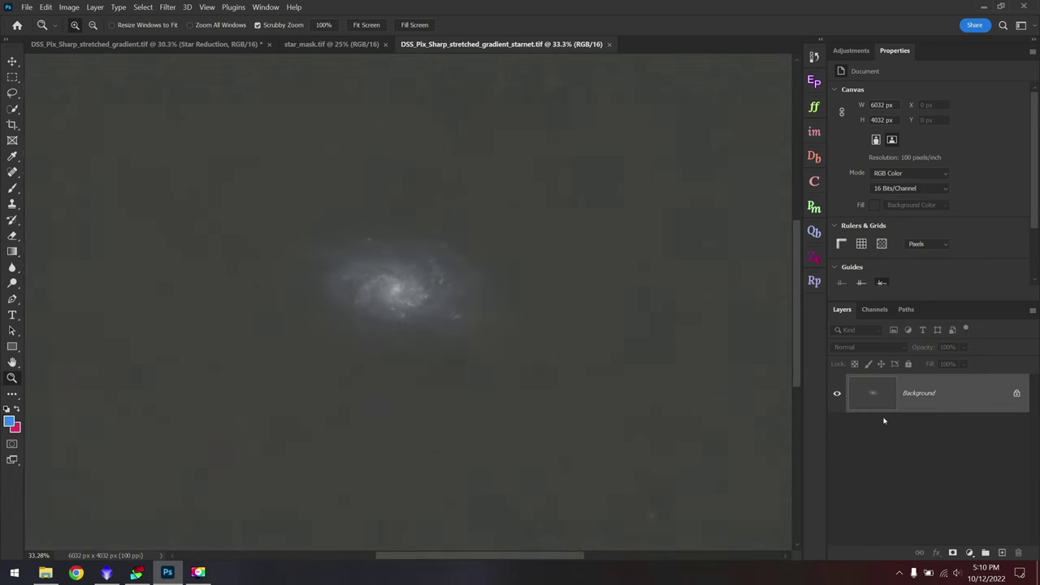
{"action": "right_click", "coordinate": [930, 393]}
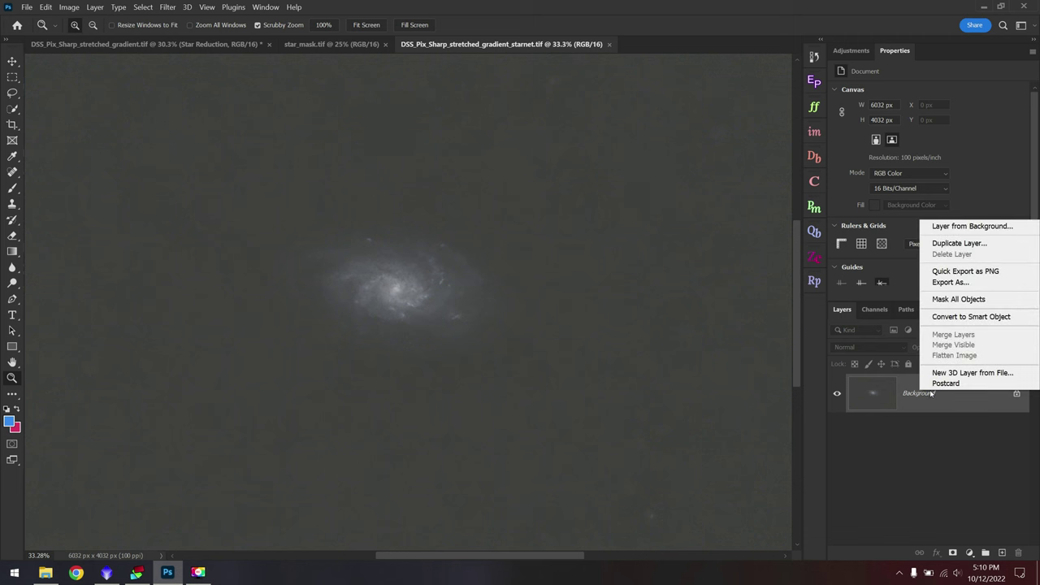
{"action": "left_click", "coordinate": [959, 243]}
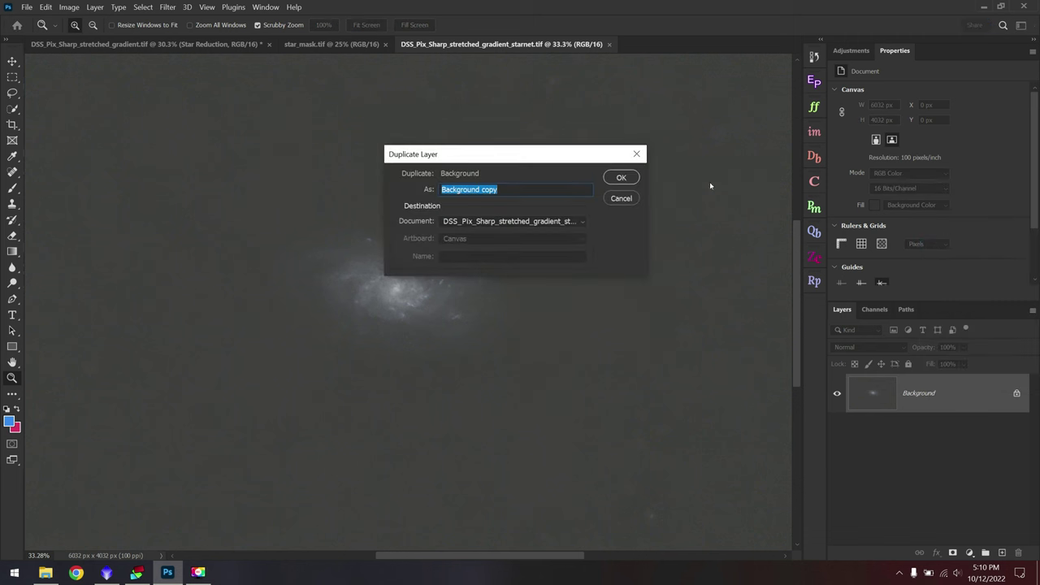
{"action": "left_click", "coordinate": [609, 176]}
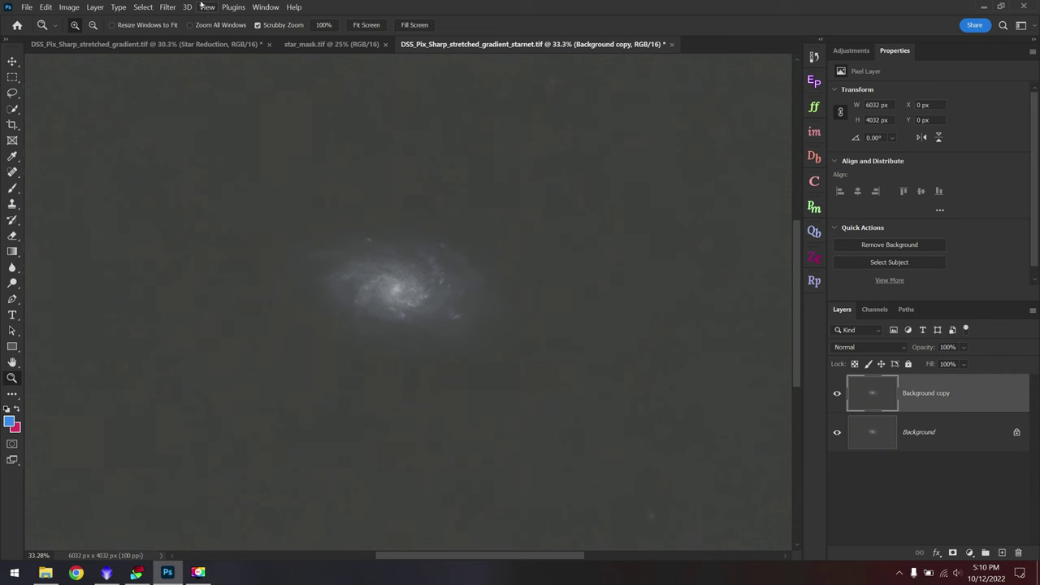
Apply the Camera Raw Filter to the copy with Texture +60 and Clarity +53
{"action": "left_click", "coordinate": [167, 7]}
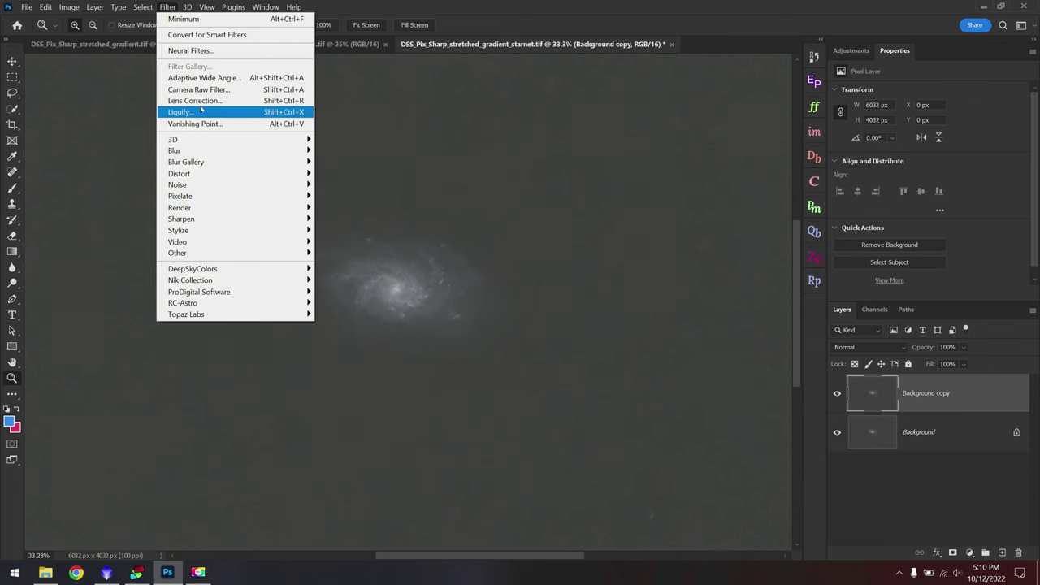
{"action": "left_click", "coordinate": [196, 90]}
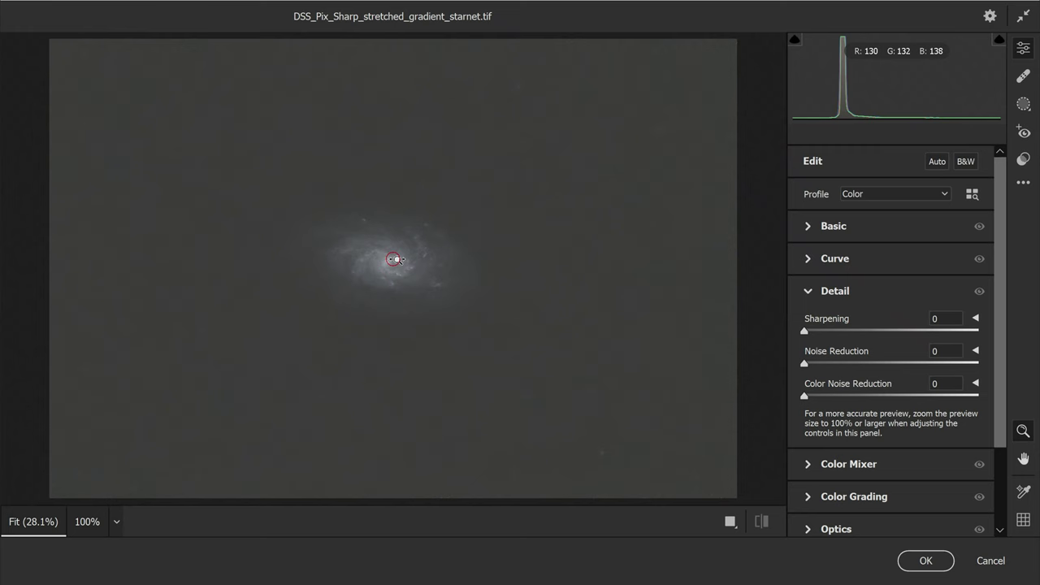
{"action": "left_click_drag", "start_coordinate": [397, 259], "coordinate": [511, 299]}
{"action": "left_click", "coordinate": [833, 225]}
{"action": "scroll", "coordinate": [892, 412], "scroll_direction": "down", "scroll_amount": 3}
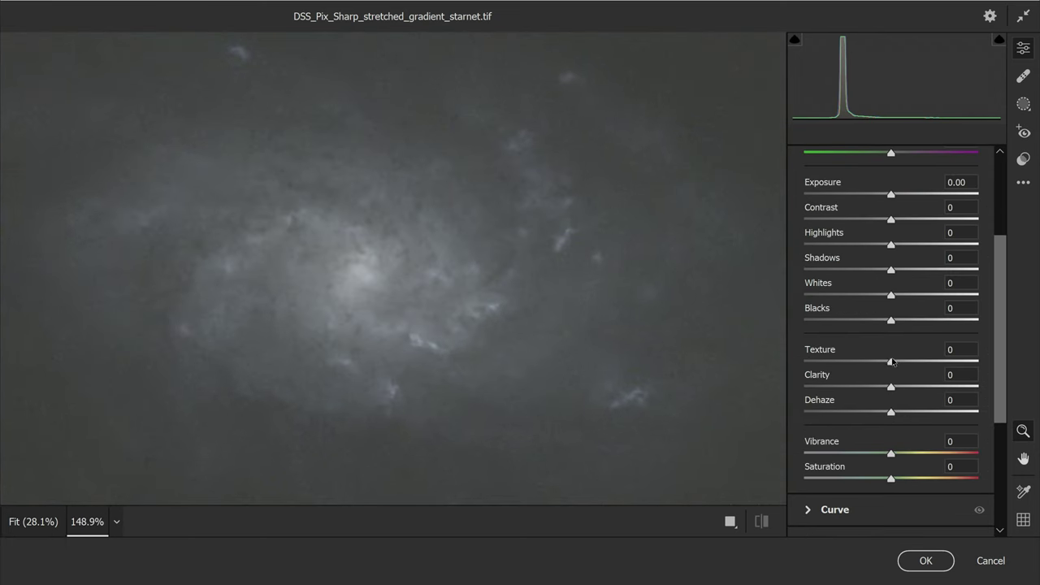
{"action": "left_click_drag", "start_coordinate": [892, 362], "coordinate": [939, 361]}
{"action": "left_click_drag", "start_coordinate": [893, 388], "coordinate": [936, 387]}
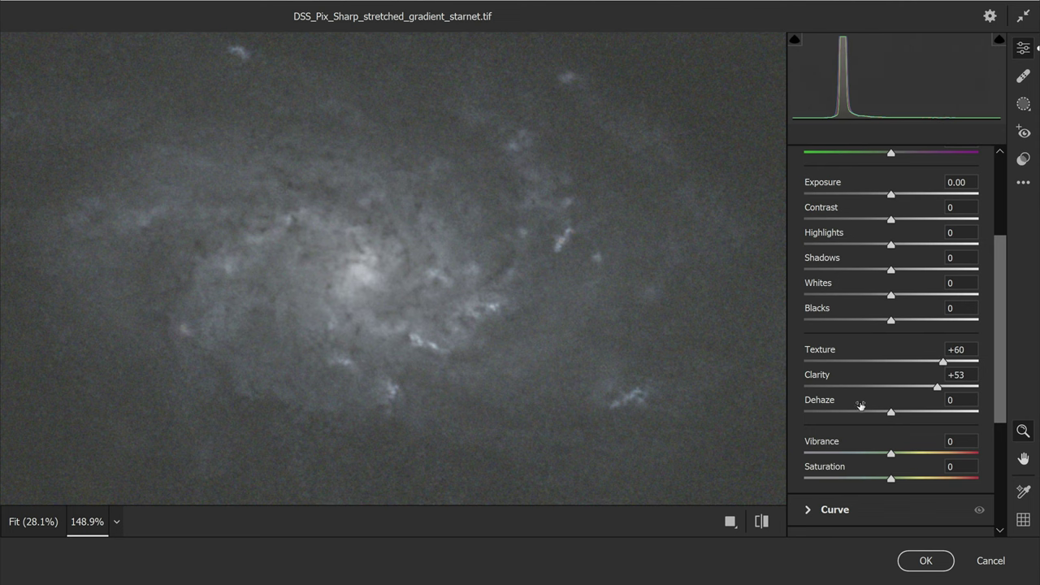
{"action": "left_click", "coordinate": [925, 561]}
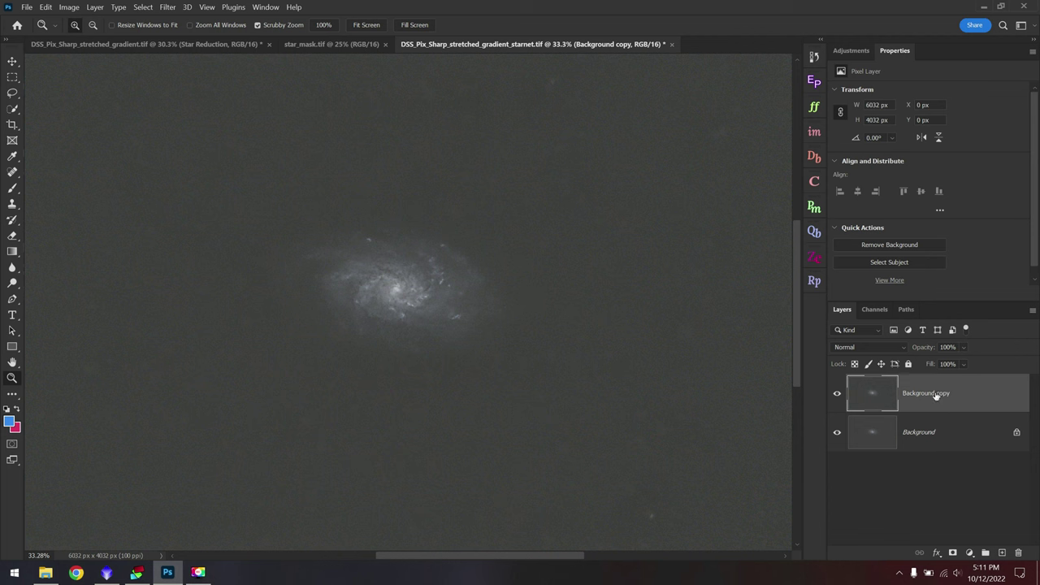
Add an inverted layer mask to Background copy and paint white over the galaxy with a large brush
{"action": "left_click", "coordinate": [952, 552]}
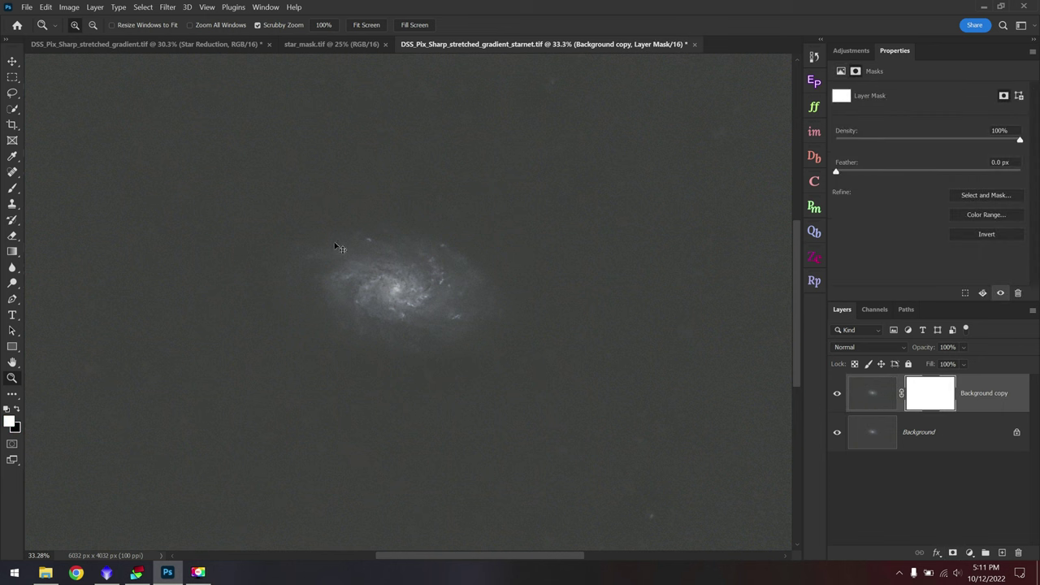
{"action": "key", "text": "ctrl+i"}
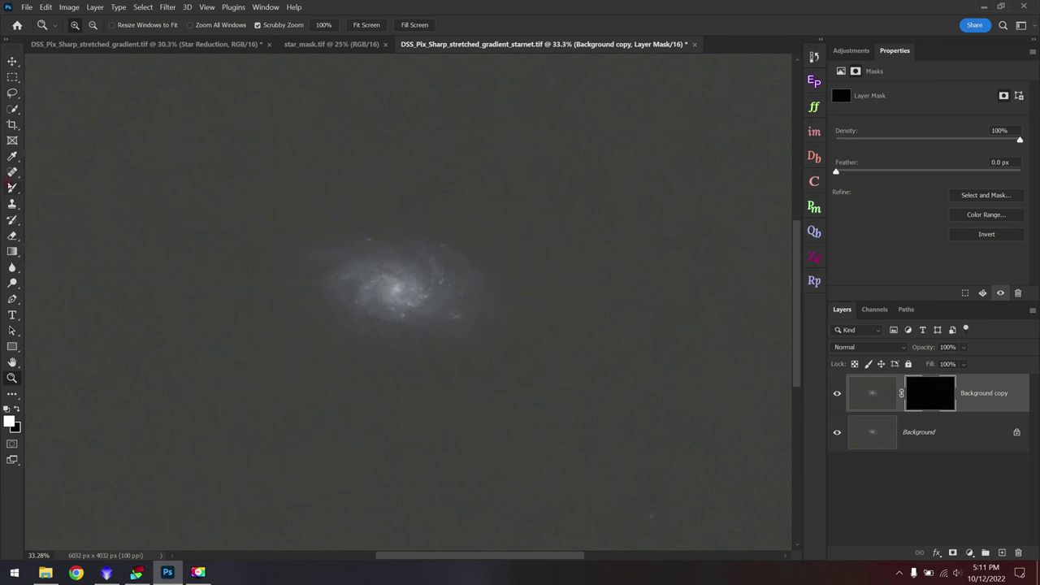
{"action": "left_click", "coordinate": [12, 188]}
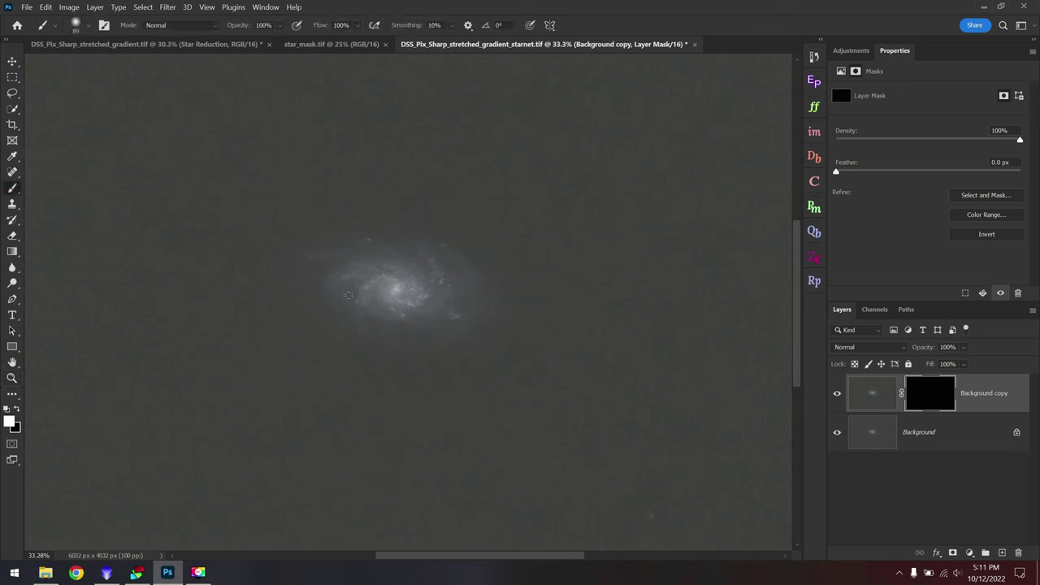
{"action": "key", "text": "bracketright"}
{"action": "key", "text": "bracketright"}
{"action": "key", "text": "bracketright"}
{"action": "key", "text": "bracketright"}
{"action": "key", "text": "bracketright"}
{"action": "key", "text": "bracketright"}
{"action": "key", "text": "bracketright"}
{"action": "key", "text": "bracketright"}
{"action": "key", "text": "bracketright"}
{"action": "key", "text": "bracketright"}
{"action": "key", "text": "bracketright"}
{"action": "left_click", "coordinate": [398, 289]}
Soften the mask edges with a Gaussian Blur
{"action": "left_click", "coordinate": [166, 6]}
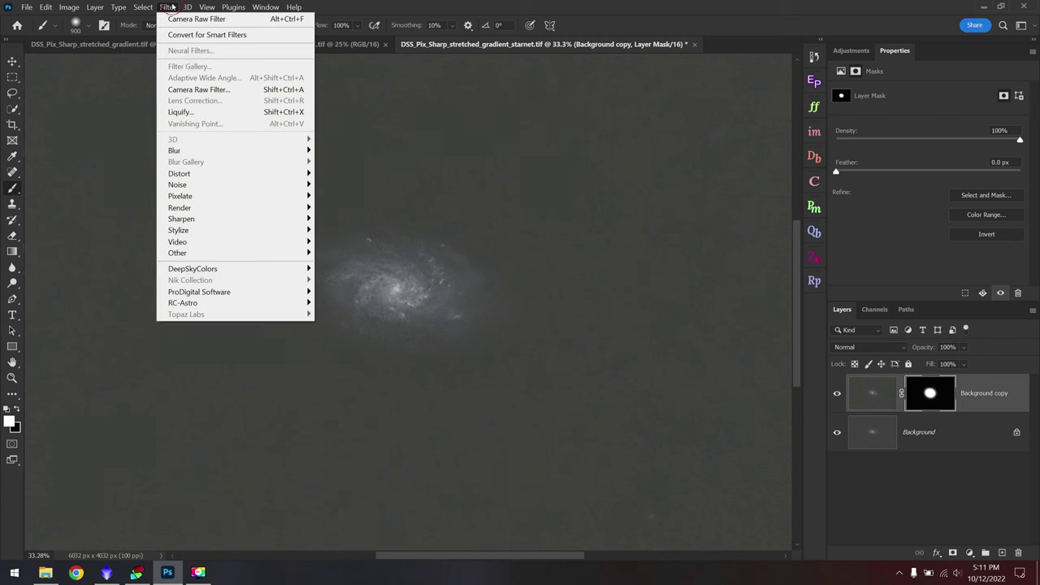
{"action": "mouse_move", "coordinate": [209, 153]}
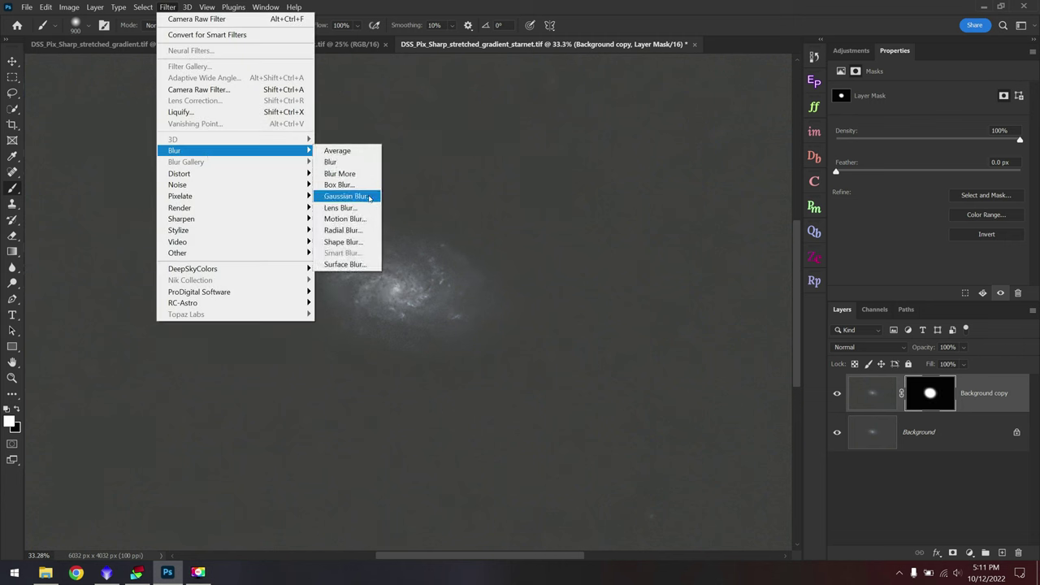
{"action": "left_click", "coordinate": [333, 198]}
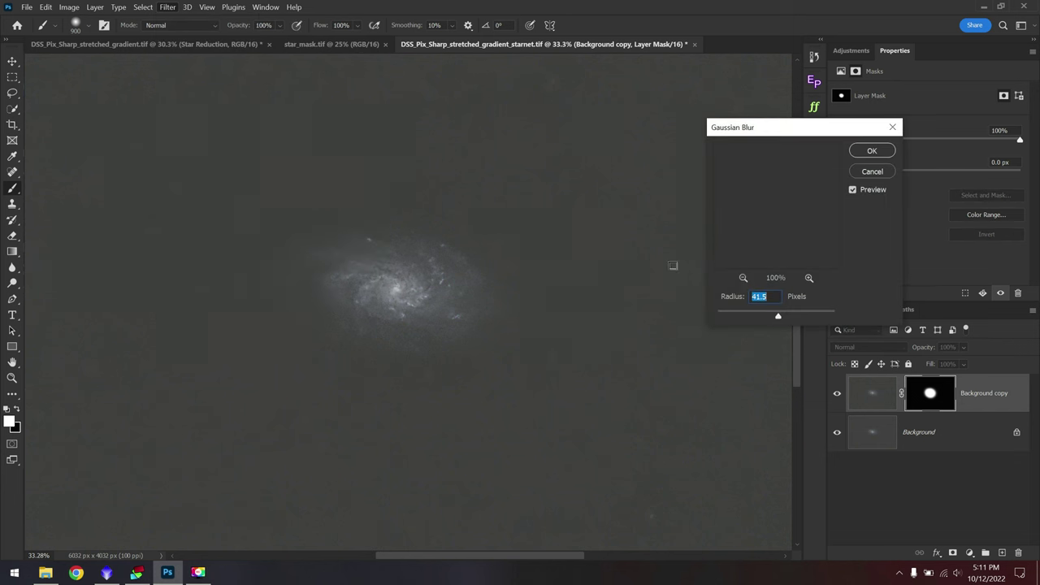
{"action": "left_click", "coordinate": [743, 278]}
{"action": "left_click", "coordinate": [743, 277]}
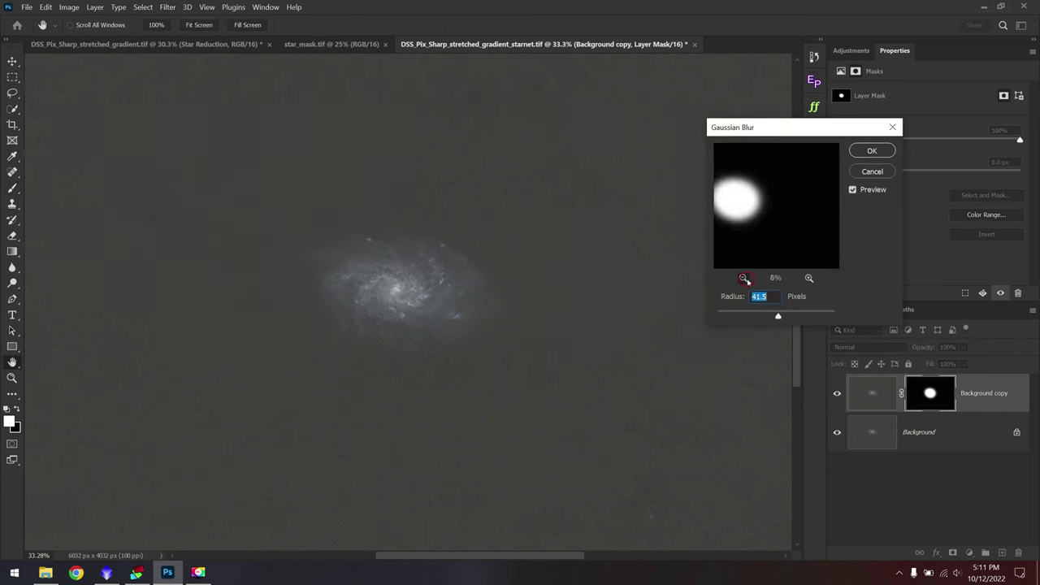
{"action": "left_click", "coordinate": [743, 278]}
{"action": "left_click_drag", "start_coordinate": [777, 314], "coordinate": [803, 315]}
{"action": "left_click", "coordinate": [869, 152]}
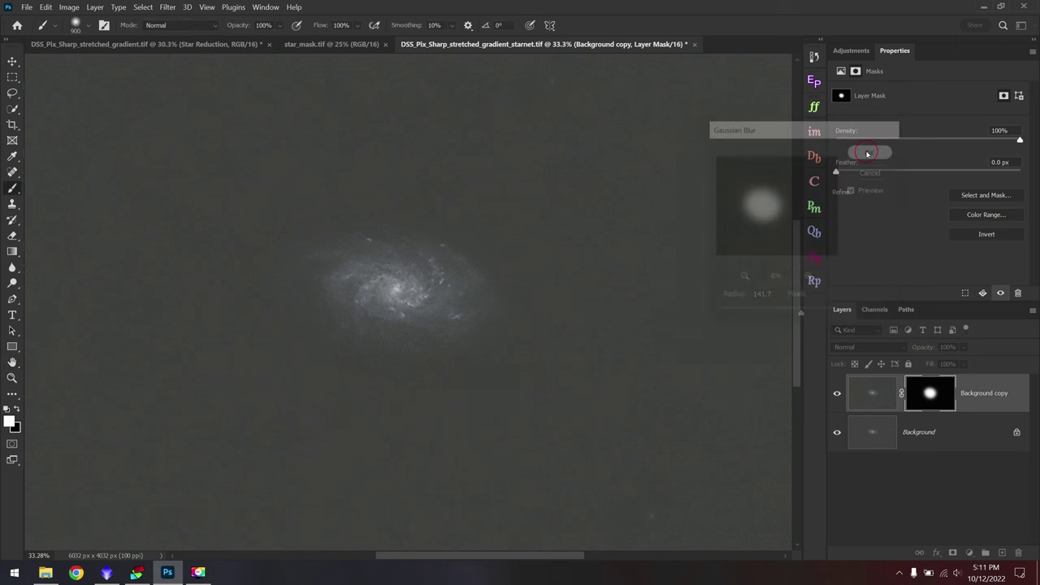
Fit the image, then switch to the star-reduced document and select all of it
{"action": "key", "text": "ctrl+0"}
{"action": "key", "text": "v"}
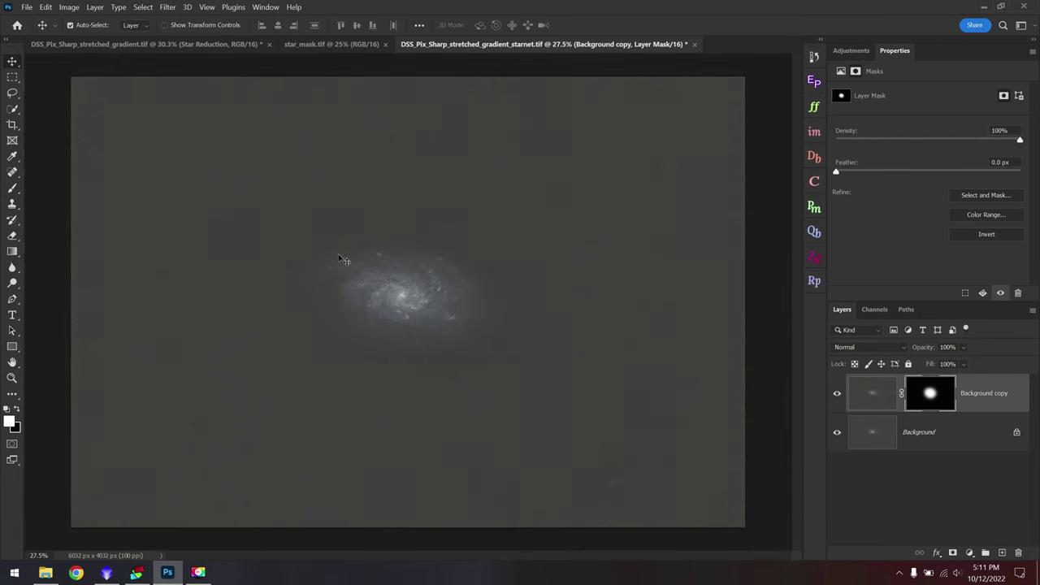
{"action": "left_click", "coordinate": [152, 46]}
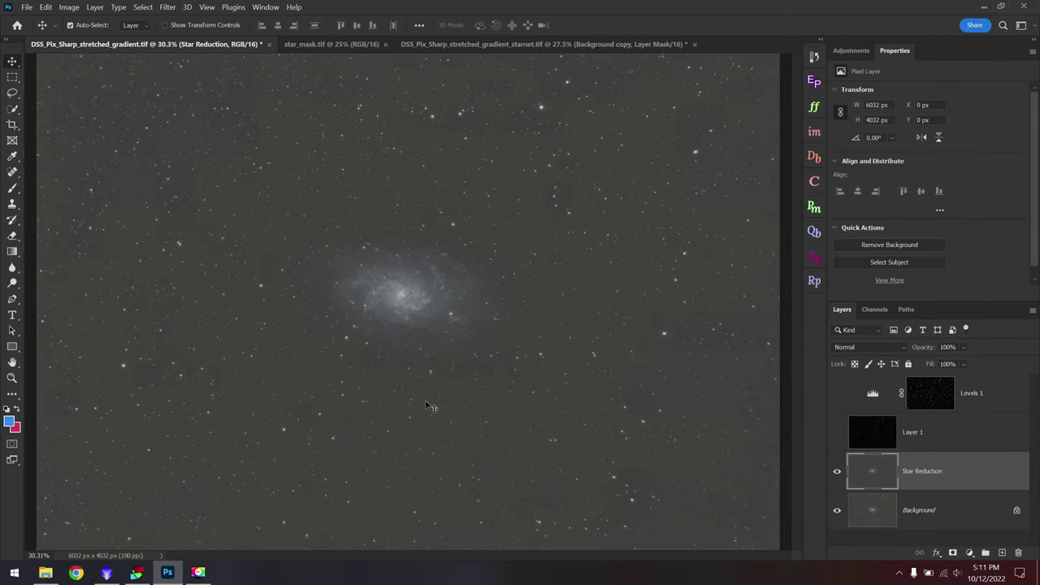
{"action": "key", "text": "ctrl+0"}
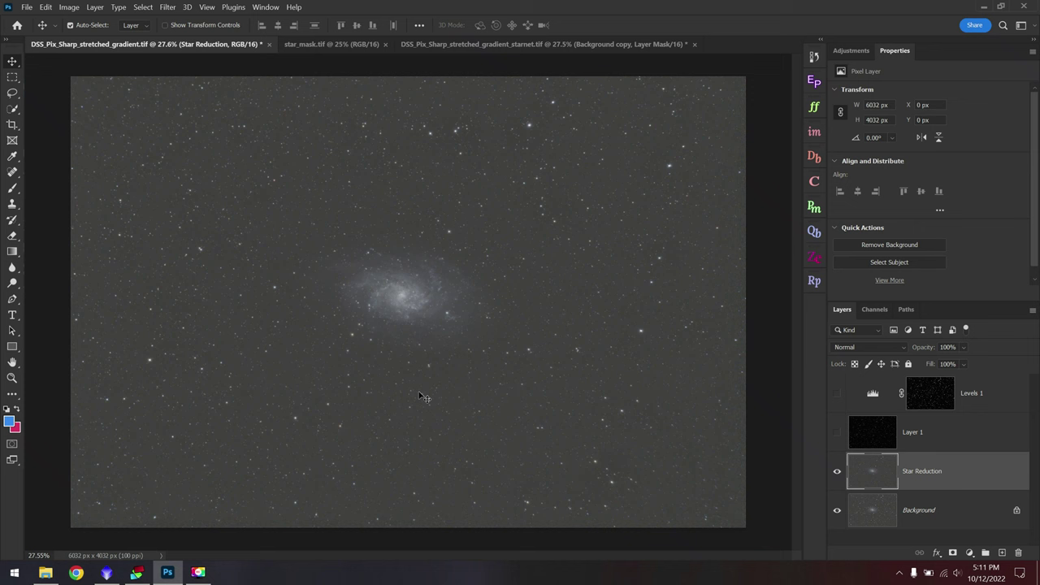
{"action": "key", "text": "ctrl+a"}
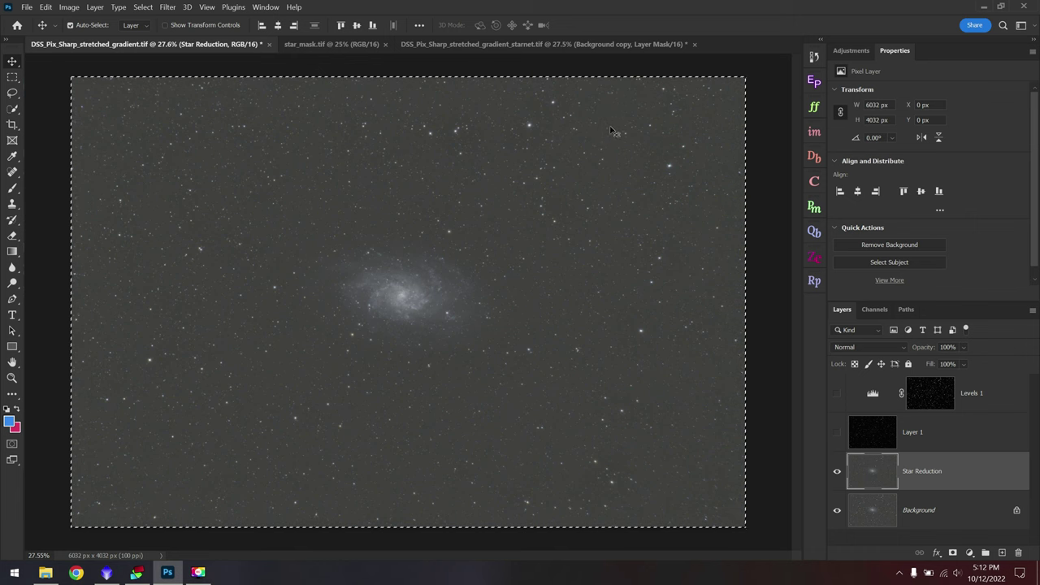
In the starless document, add a new Layer 1 on top holding the star-reduced image
{"action": "left_click", "coordinate": [529, 46]}
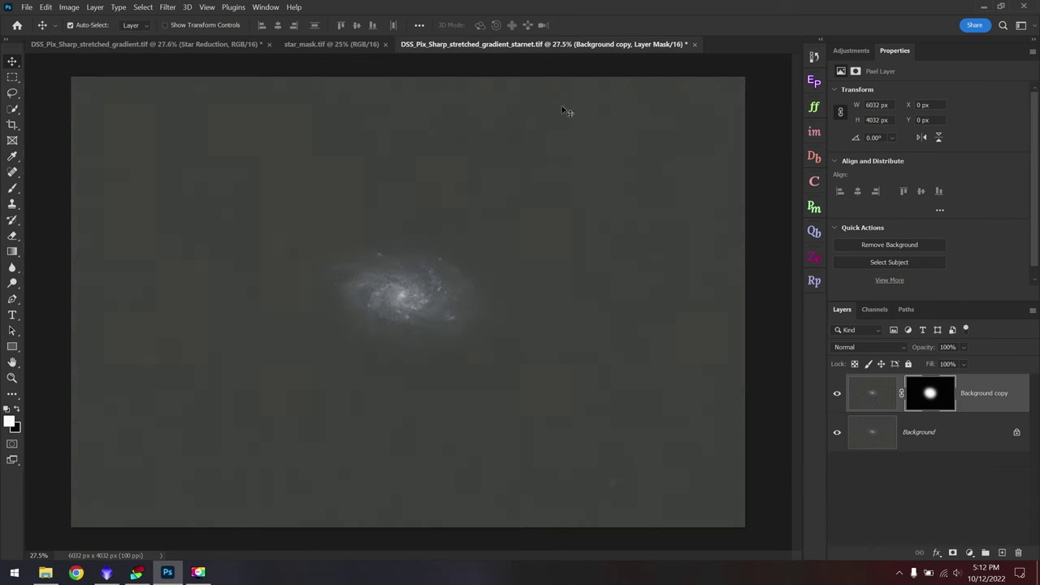
{"action": "left_click", "coordinate": [1001, 552]}
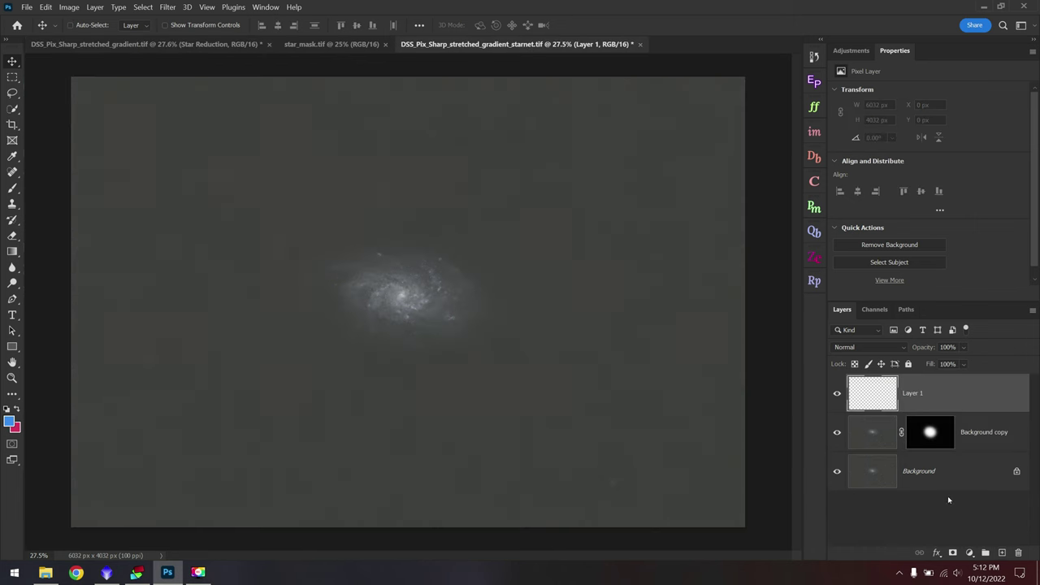
{"action": "key", "text": "ctrl+shift+alt+e"}
{"action": "scroll", "coordinate": [404, 311], "scroll_direction": "up", "scroll_amount": 2}
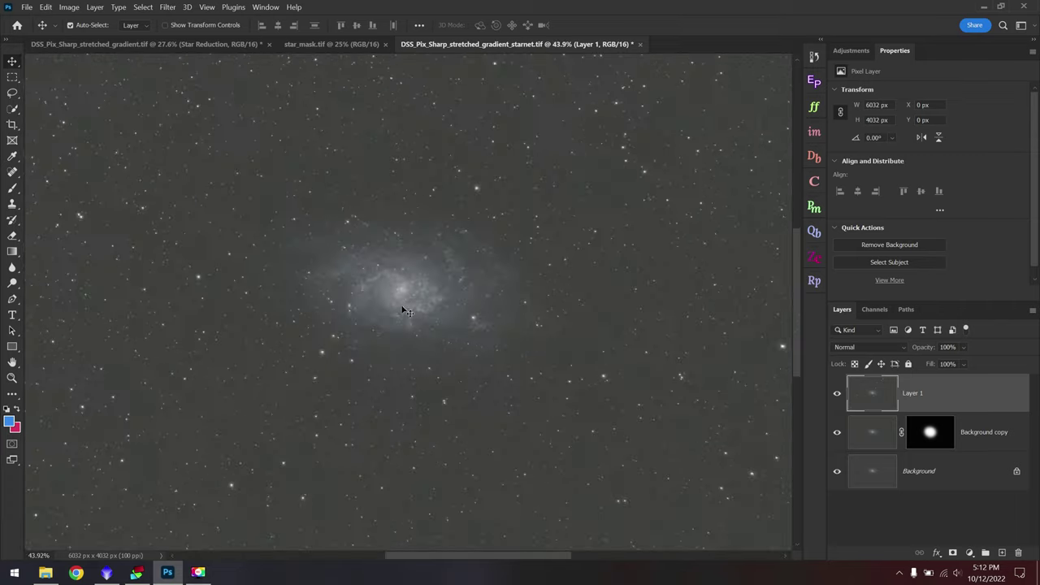
{"action": "scroll", "coordinate": [403, 311], "scroll_direction": "up", "scroll_amount": 4}
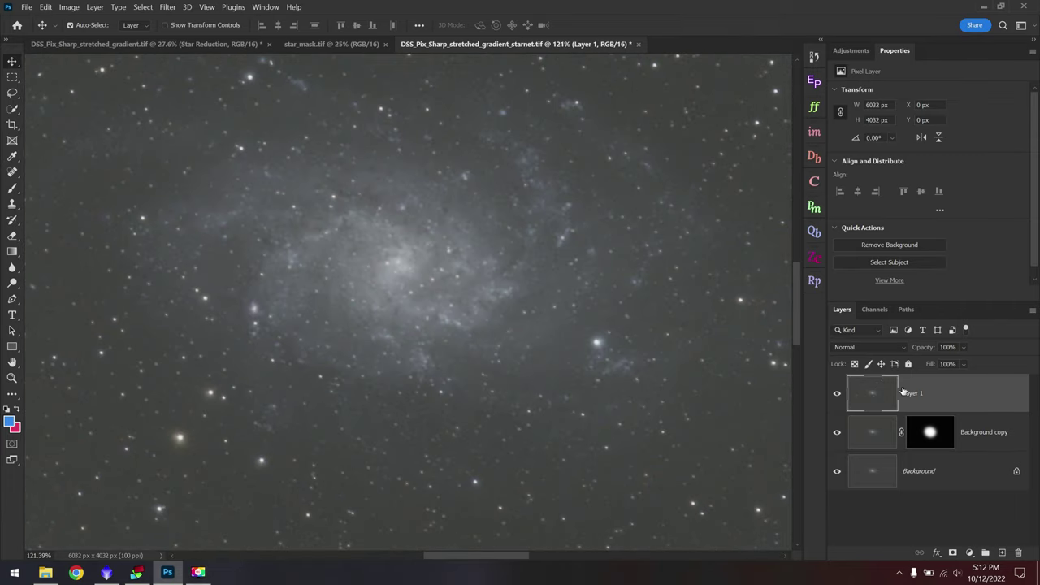
Set Layer 1 to Overlay and toggle Background copy to compare its effect
{"action": "left_click", "coordinate": [899, 347]}
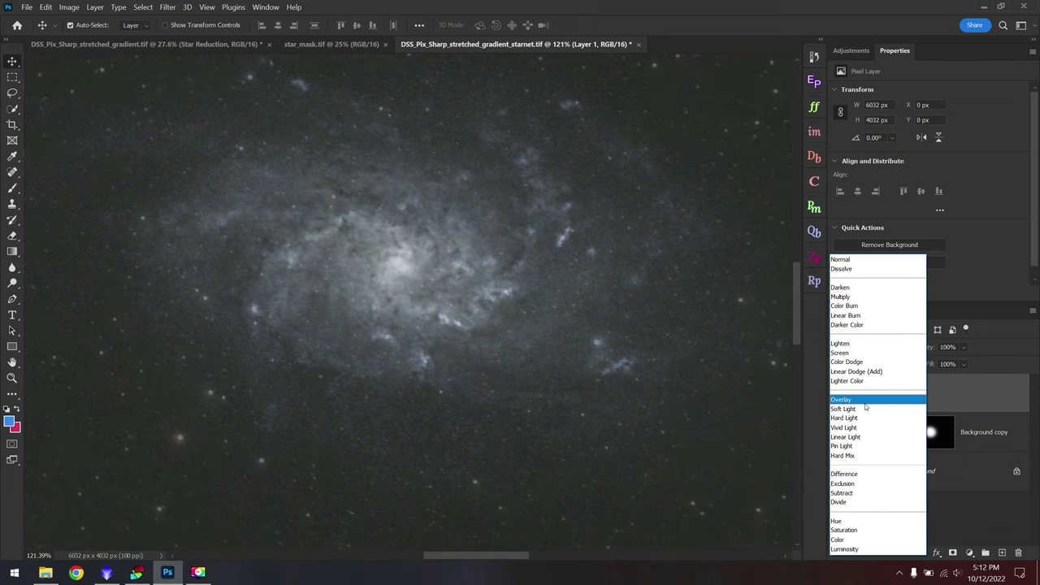
{"action": "left_click", "coordinate": [865, 400]}
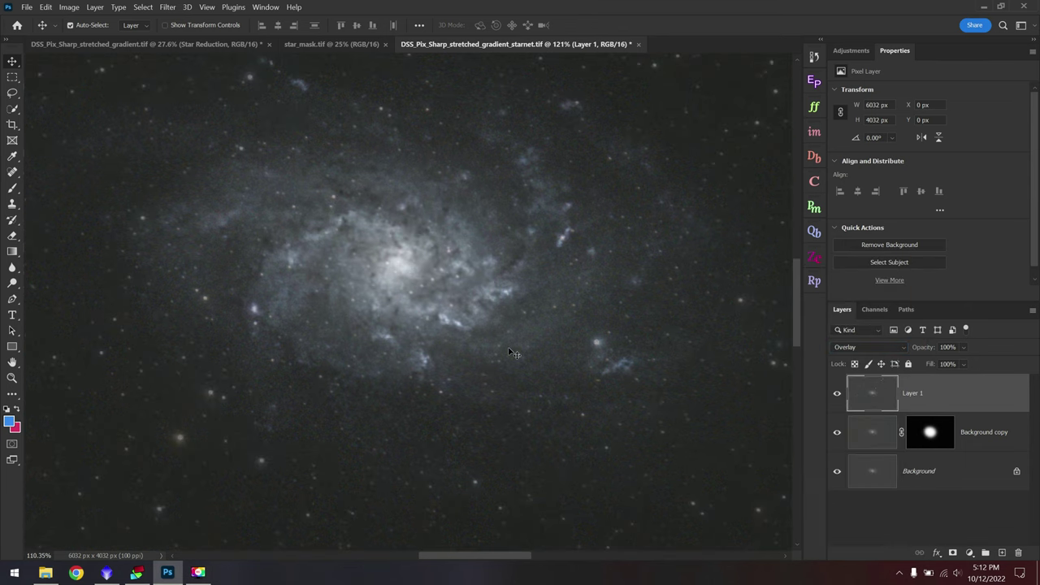
{"action": "key", "text": "ctrl+minus"}
{"action": "key", "text": "ctrl+minus"}
{"action": "key", "text": "ctrl+minus"}
{"action": "key", "text": "ctrl+minus"}
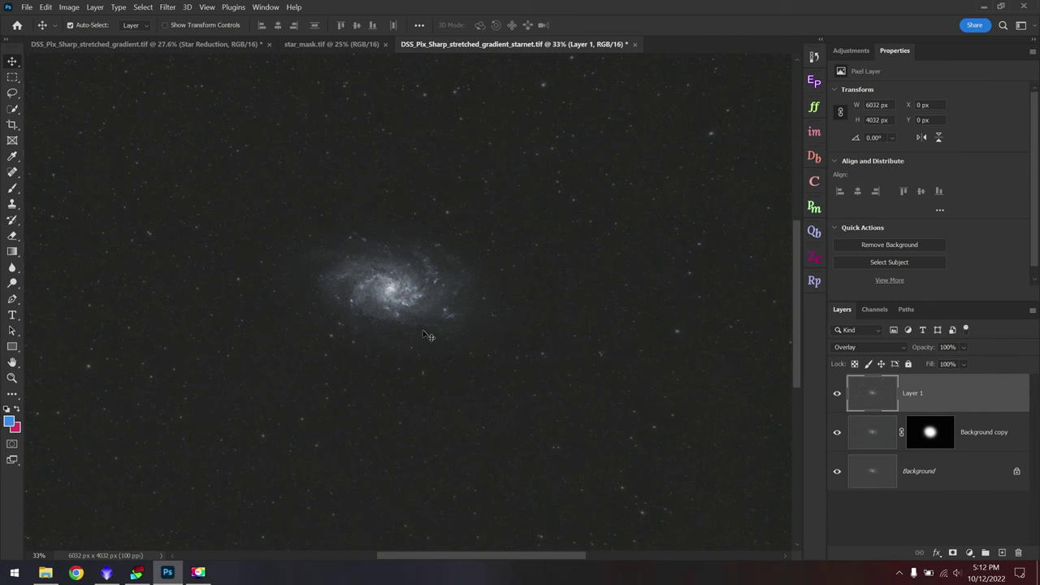
{"action": "scroll", "coordinate": [390, 288], "scroll_direction": "up", "scroll_amount": 10}
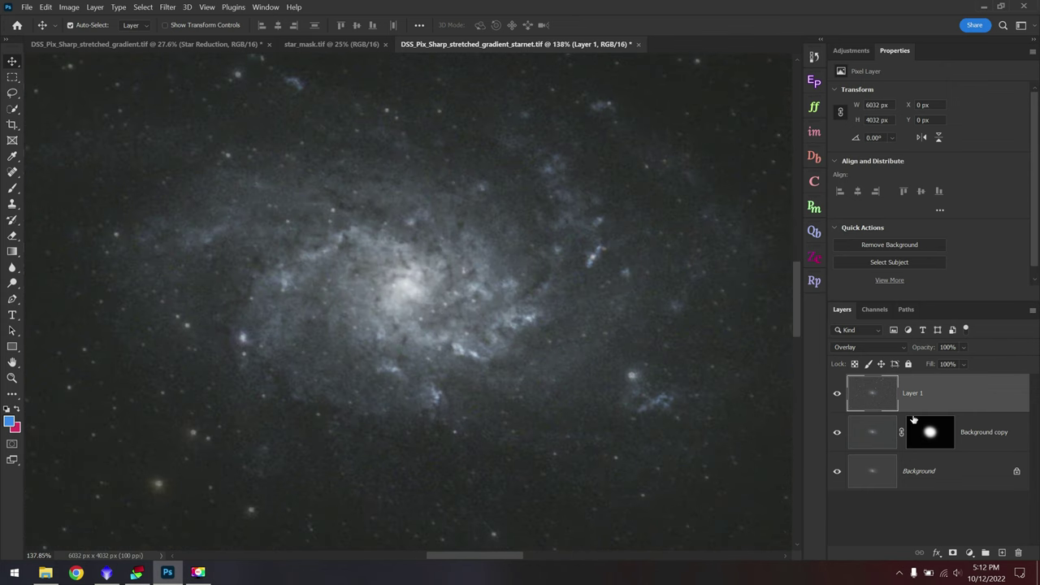
{"action": "left_click", "coordinate": [837, 432]}
{"action": "left_click", "coordinate": [836, 432]}
{"action": "left_click", "coordinate": [836, 432]}
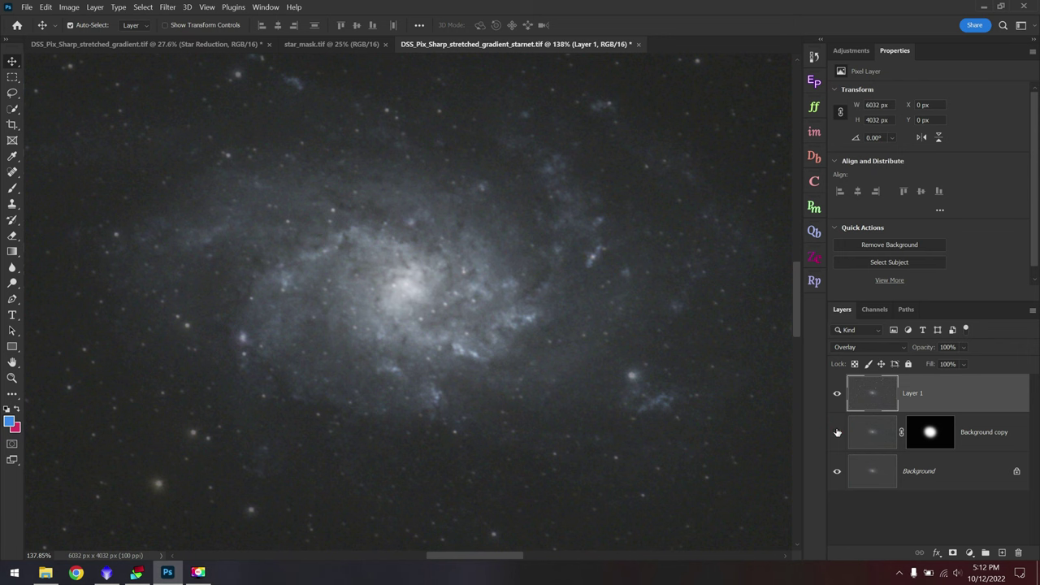
{"action": "left_click", "coordinate": [836, 432]}
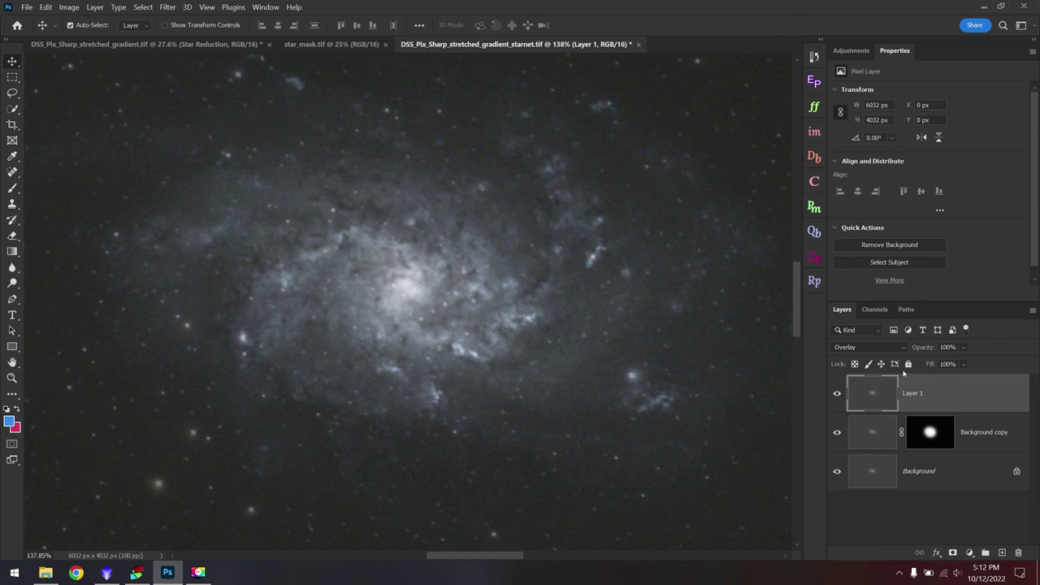
Try Lighten blending for Layer 1, then set it back to Overlay
{"action": "left_click", "coordinate": [901, 347]}
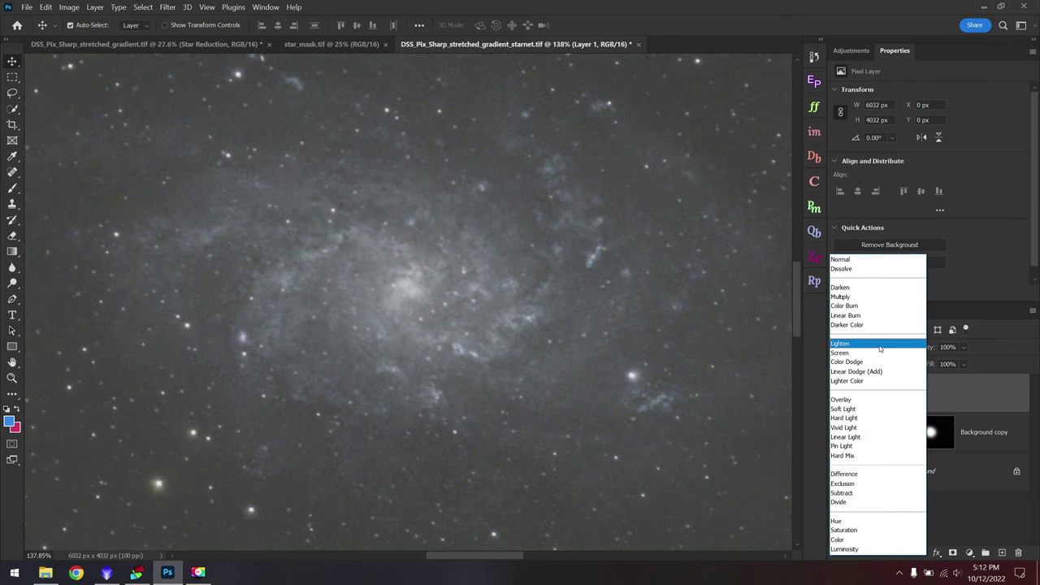
{"action": "left_click", "coordinate": [879, 346]}
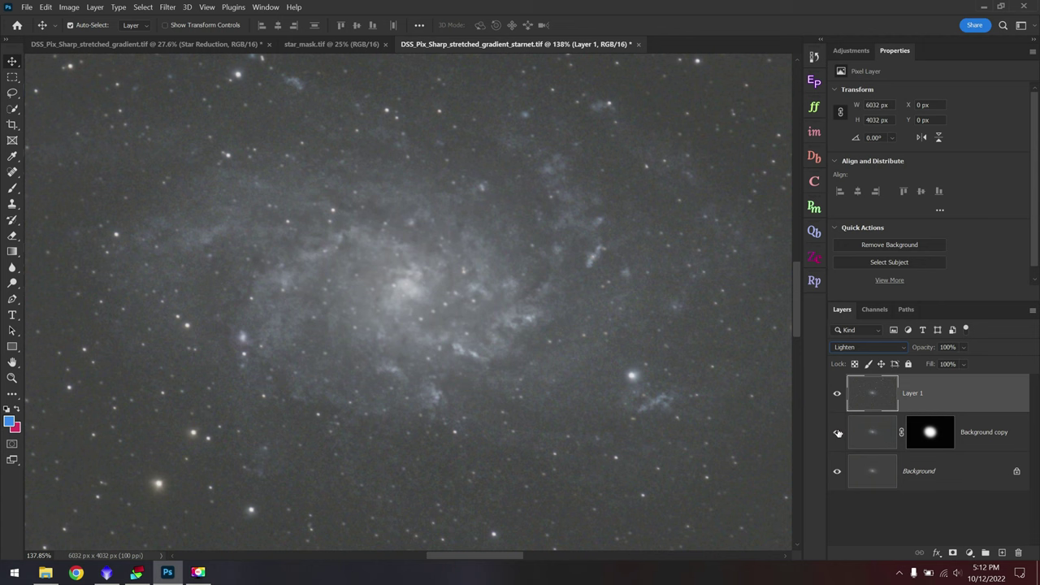
{"action": "left_click", "coordinate": [838, 433]}
{"action": "left_click", "coordinate": [837, 432]}
{"action": "left_click", "coordinate": [854, 344]}
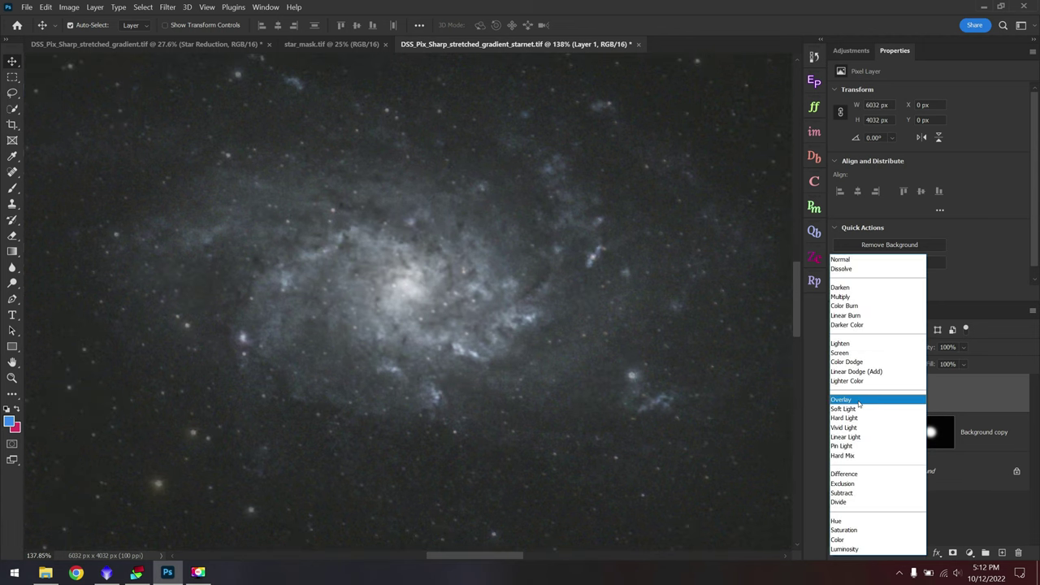
{"action": "left_click", "coordinate": [859, 402]}
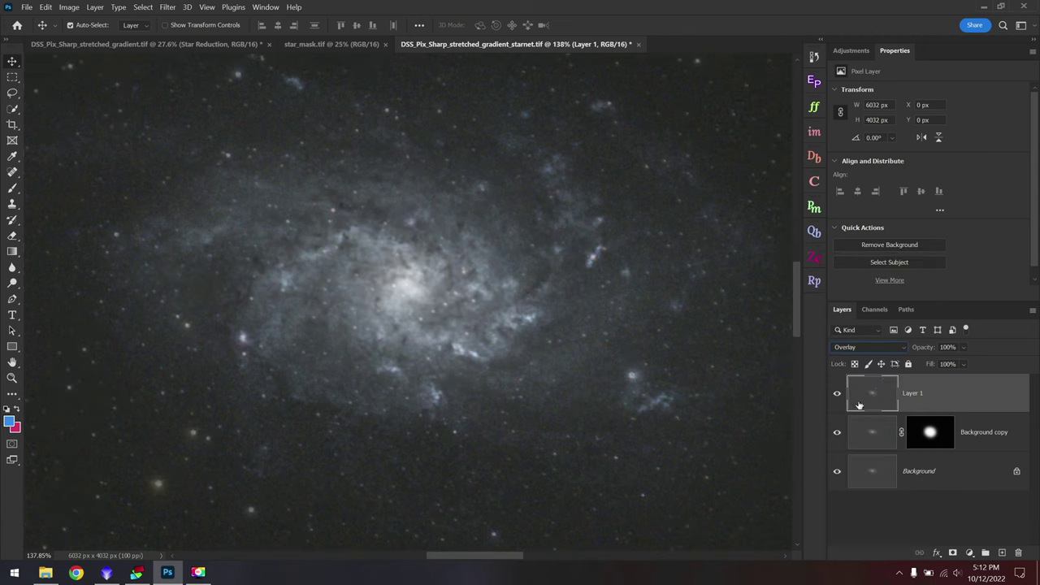
{"action": "left_click", "coordinate": [12, 377]}
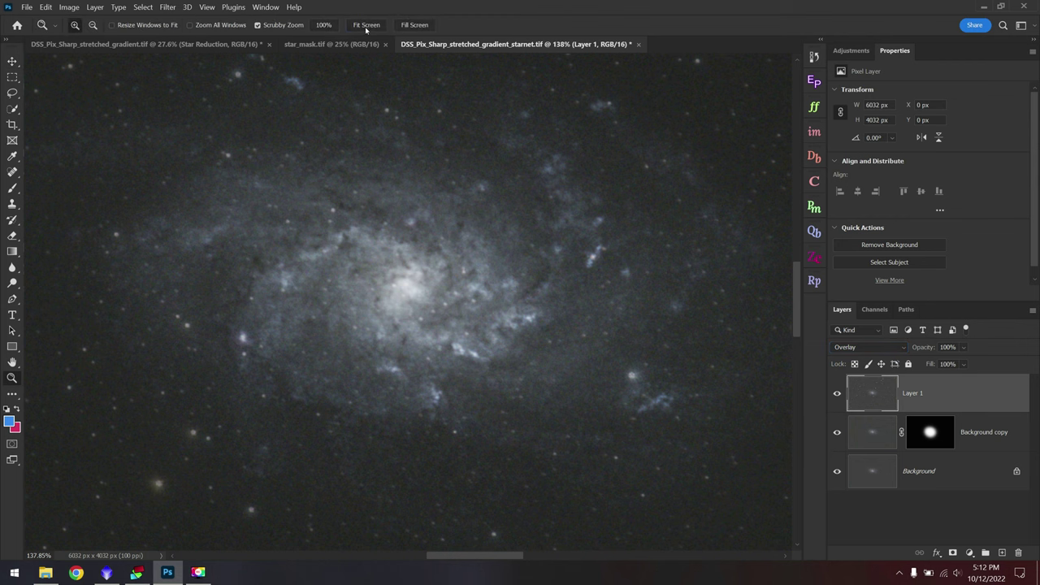
Add a Curves adjustment that lifts the galaxy and holds down the dark sky
{"action": "left_click", "coordinate": [366, 25]}
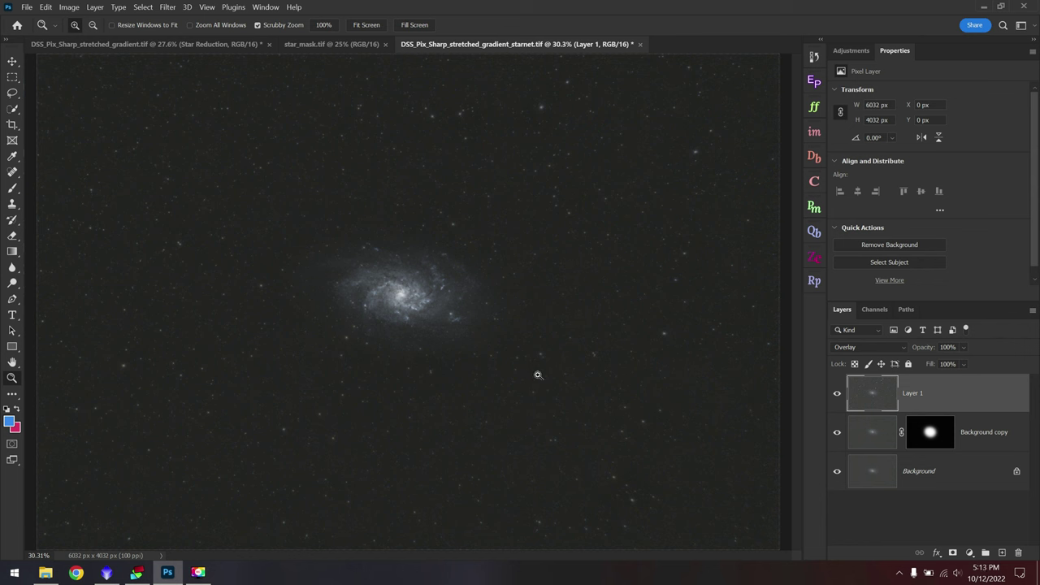
{"action": "left_click", "coordinate": [870, 51]}
{"action": "left_click", "coordinate": [890, 80]}
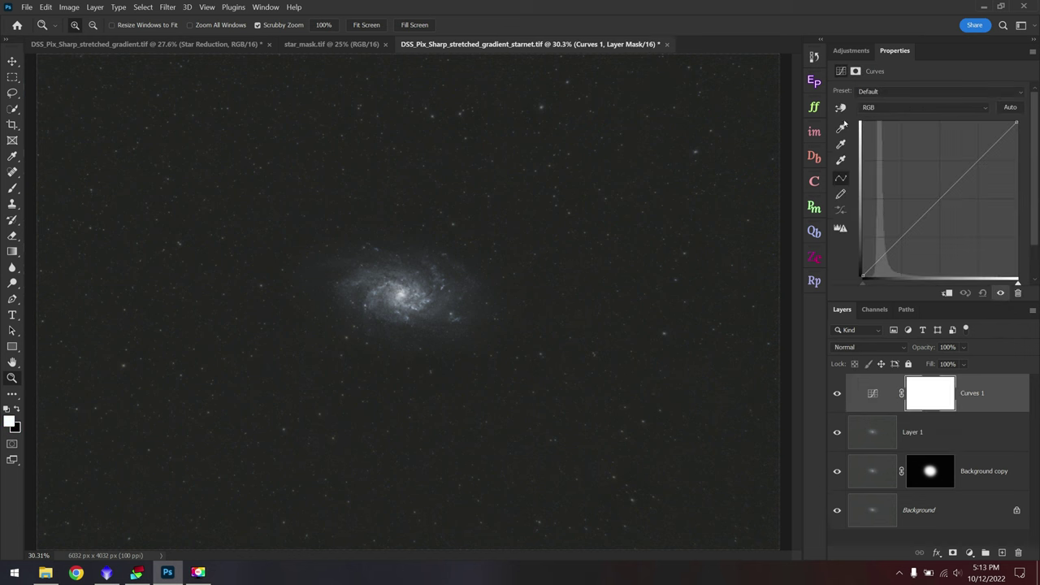
{"action": "left_click_drag", "start_coordinate": [445, 281], "coordinate": [425, 276]}
{"action": "left_click_drag", "start_coordinate": [230, 397], "coordinate": [233, 399]}
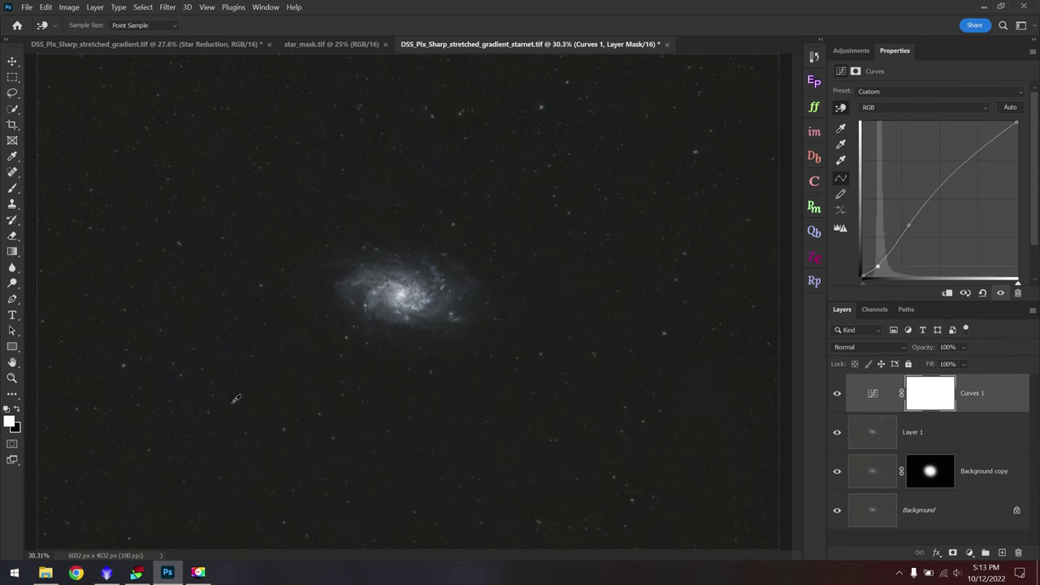
{"action": "scroll", "coordinate": [361, 332], "scroll_direction": "down", "scroll_amount": 1}
{"action": "left_click_drag", "start_coordinate": [354, 415], "coordinate": [353, 419]}
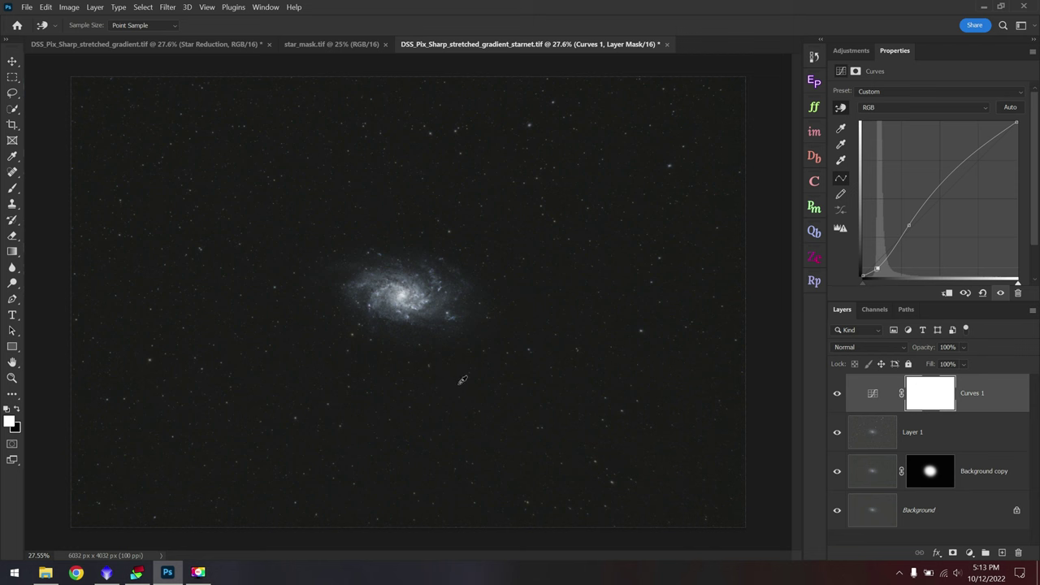
Add a Levels adjustment with black point 7 and midtones 1.97
{"action": "left_click", "coordinate": [851, 50]}
{"action": "left_click", "coordinate": [874, 77]}
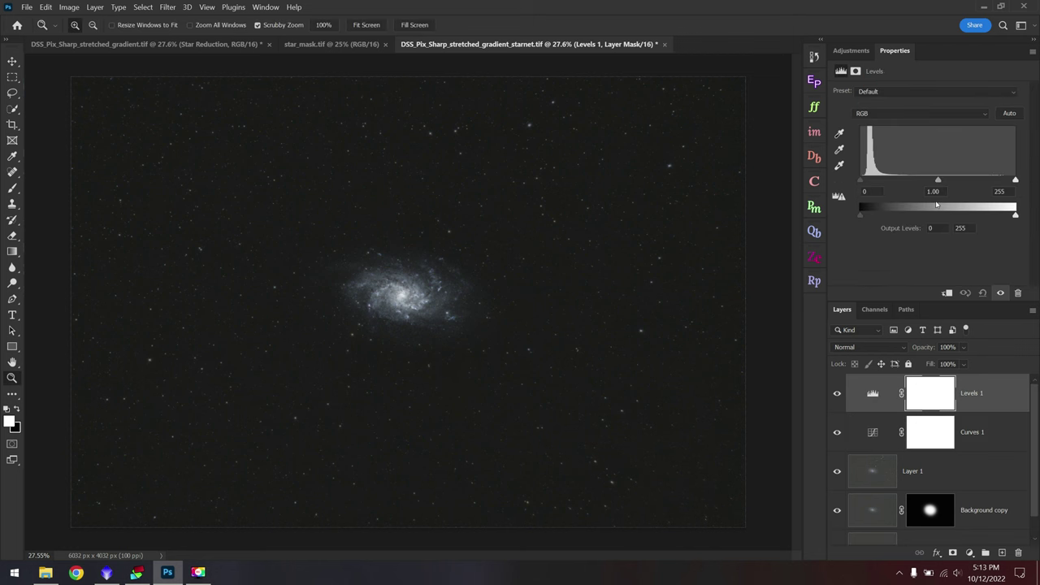
{"action": "left_click_drag", "start_coordinate": [937, 180], "coordinate": [902, 180]}
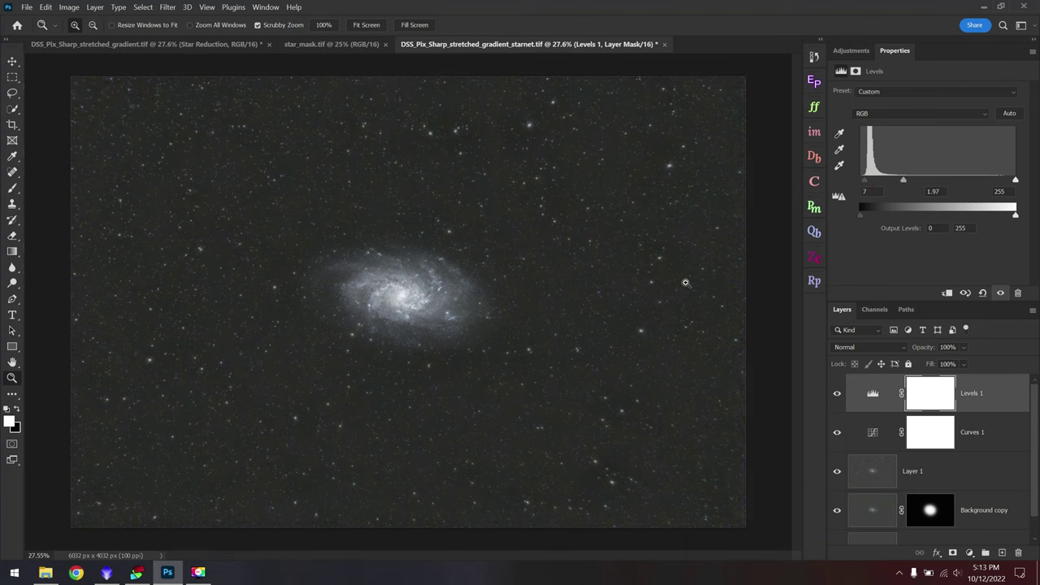
{"action": "left_click_drag", "start_coordinate": [589, 356], "coordinate": [600, 359]}
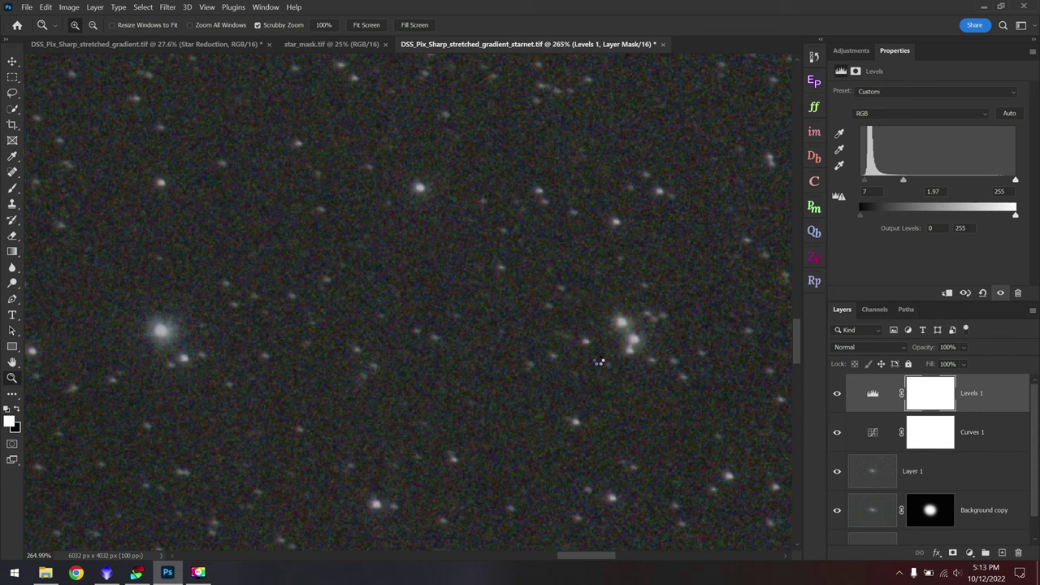
Stamp visible layers into Layer 2, test Camera Raw colour noise reduction, then discard it
{"action": "key", "text": "ctrl+shift+alt+e"}
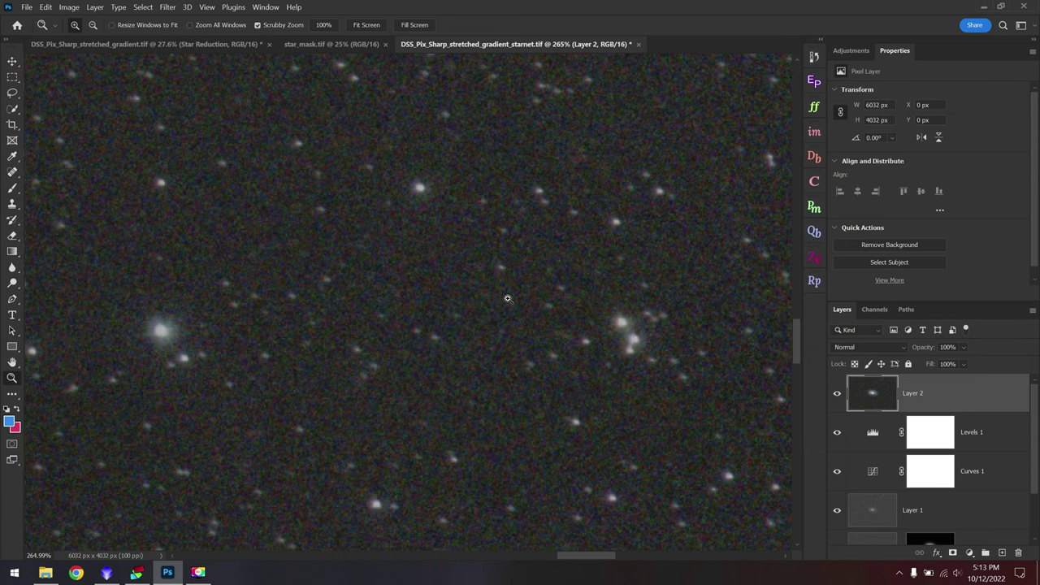
{"action": "left_click", "coordinate": [168, 7]}
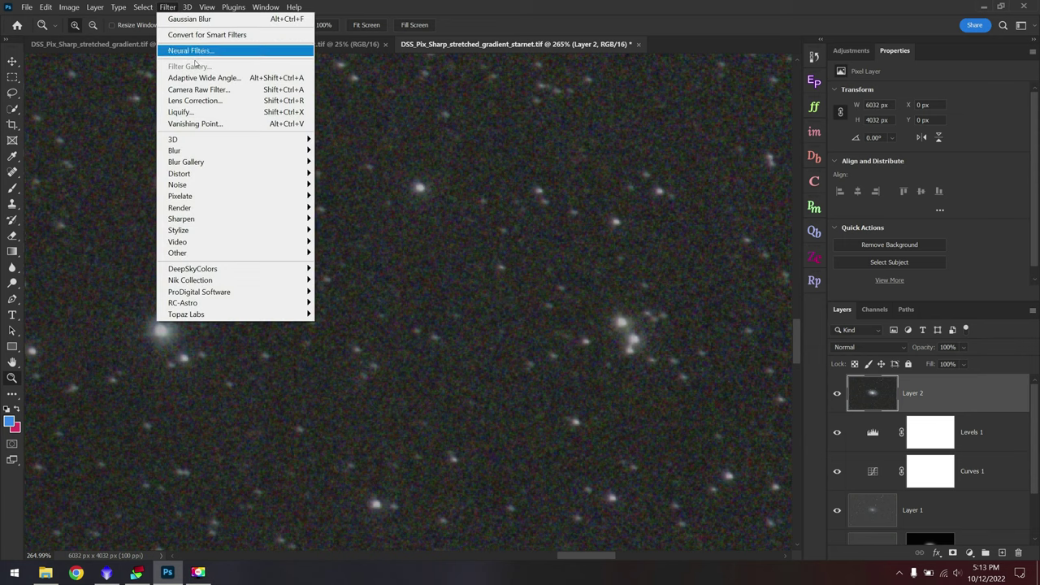
{"action": "left_click", "coordinate": [213, 89]}
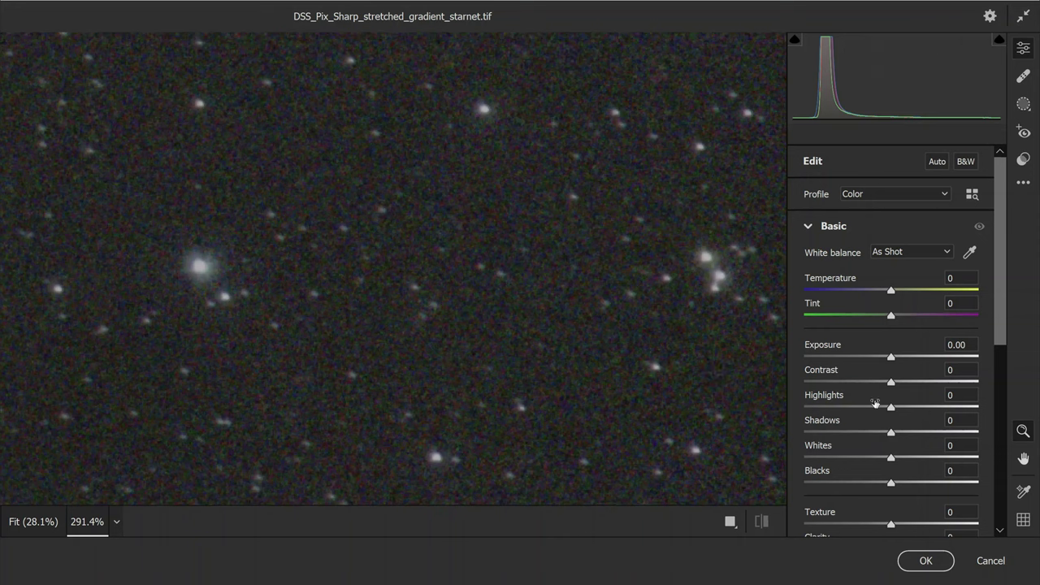
{"action": "scroll", "coordinate": [868, 423], "scroll_direction": "down", "scroll_amount": 5}
{"action": "left_click", "coordinate": [846, 338]}
{"action": "left_click_drag", "start_coordinate": [822, 394], "coordinate": [979, 394]}
{"action": "scroll", "coordinate": [599, 336], "scroll_direction": "up", "scroll_amount": 6}
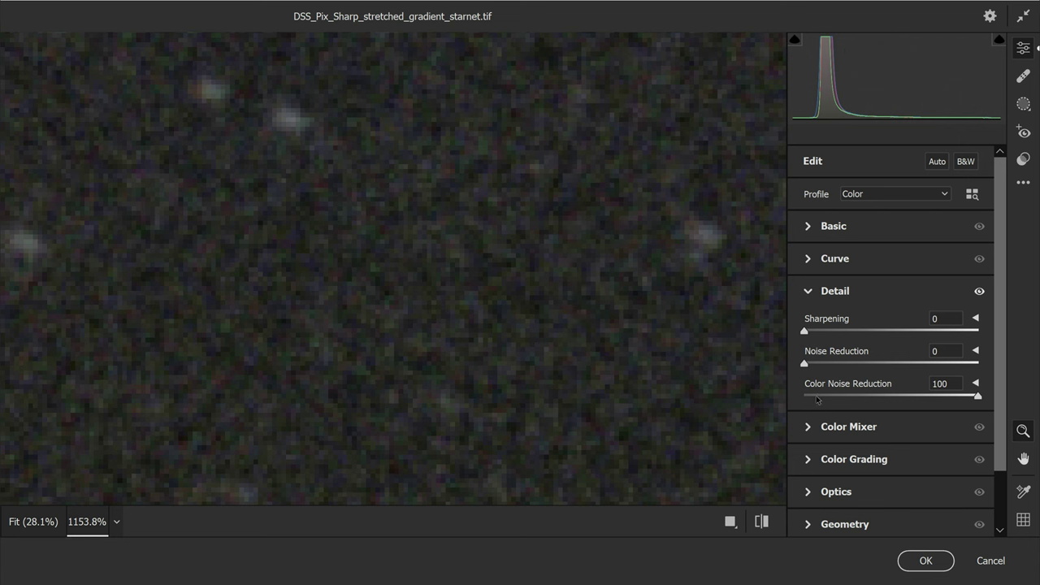
{"action": "left_click_drag", "start_coordinate": [977, 395], "coordinate": [883, 396]}
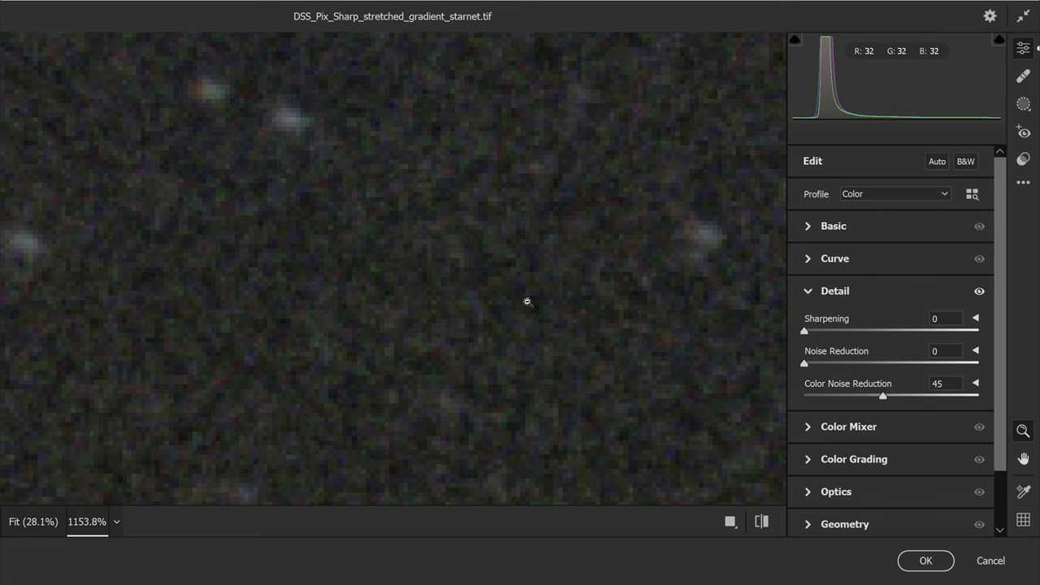
{"action": "left_click", "coordinate": [990, 560]}
{"action": "left_click", "coordinate": [569, 256]}
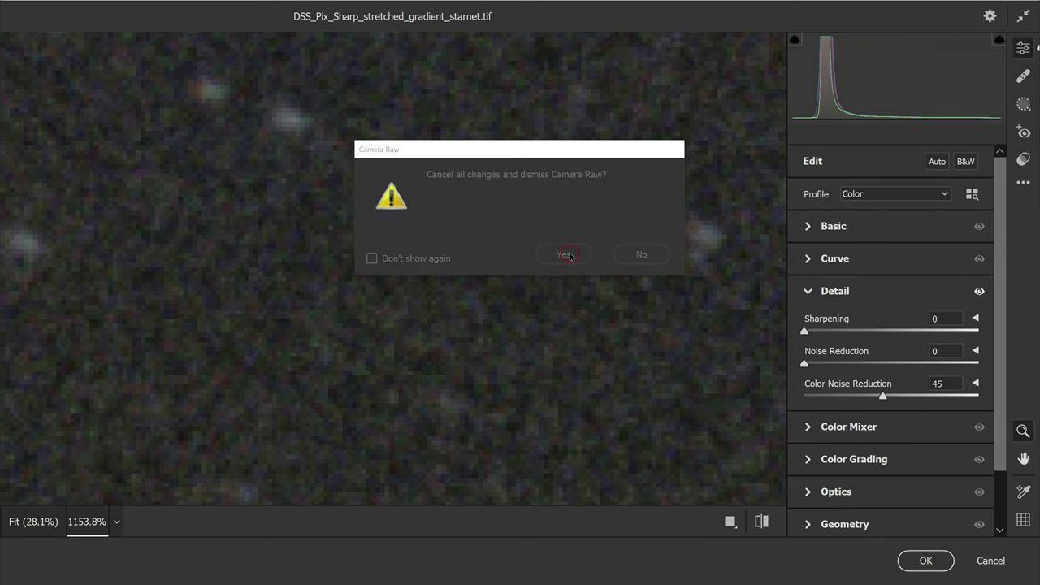
Zoom out to review the whole merged galaxy image
{"action": "scroll", "coordinate": [544, 379], "scroll_direction": "down", "scroll_amount": 10}
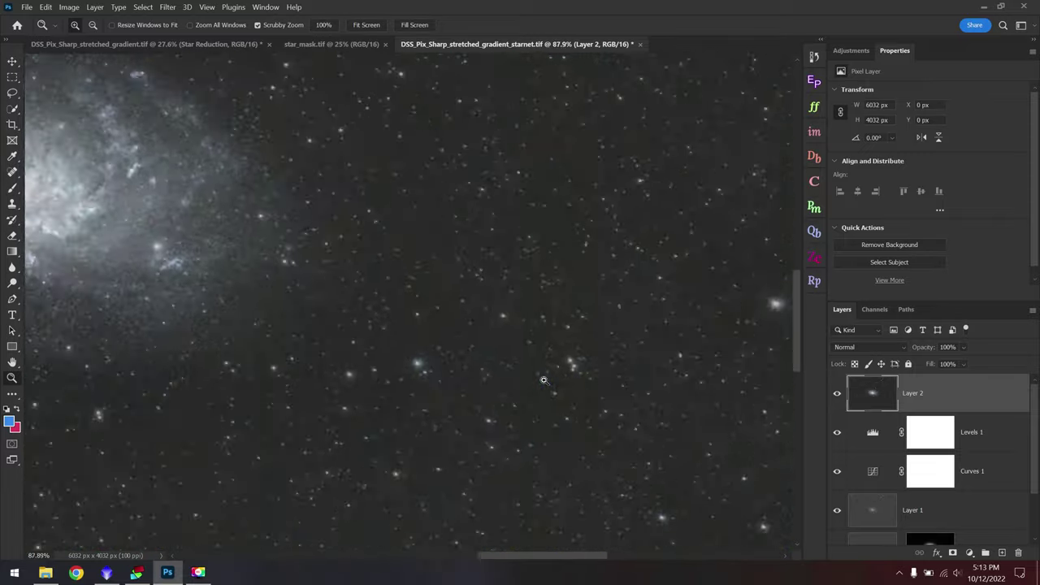
{"action": "scroll", "coordinate": [541, 382], "scroll_direction": "up", "scroll_amount": 3}
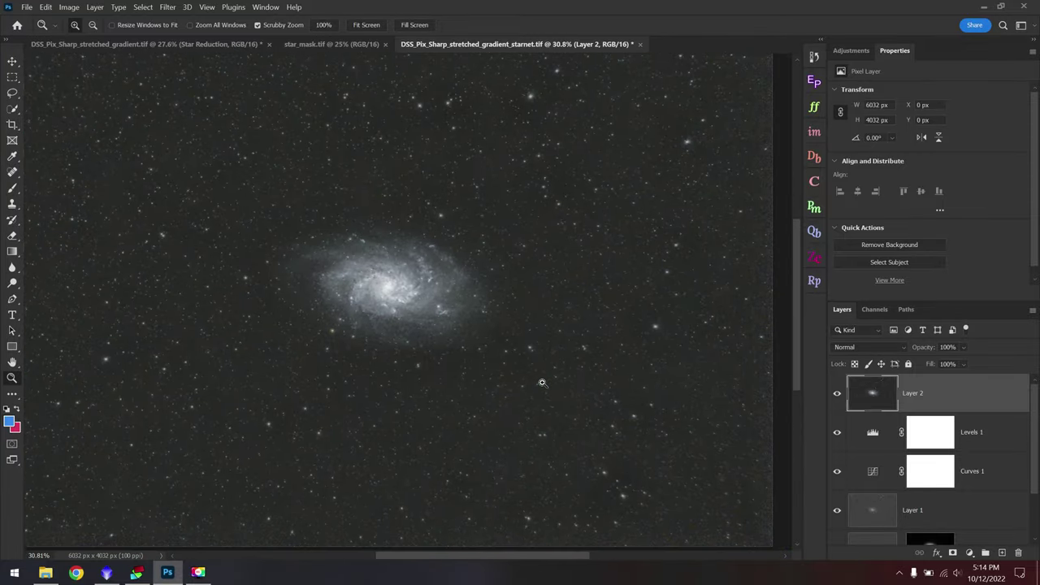
{"action": "scroll", "coordinate": [541, 382], "scroll_direction": "down", "scroll_amount": 1}
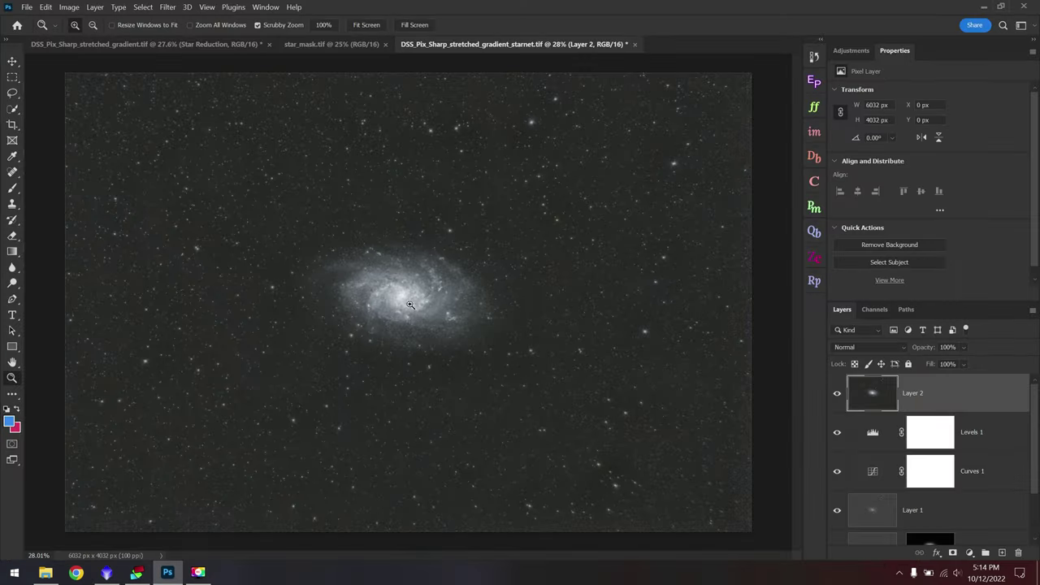
Zoom in on the star field beside the galaxy
{"action": "left_click_drag", "start_coordinate": [513, 378], "coordinate": [626, 426]}
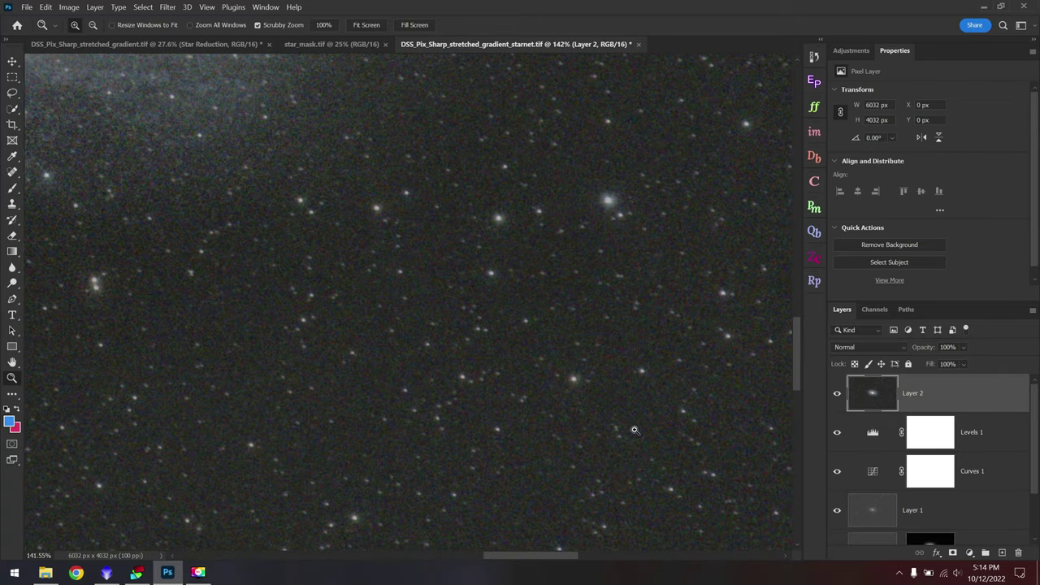
Fit the whole galaxy image on screen, then switch to DeepSkyStacker's 14 Triangulum light frames
{"action": "left_click", "coordinate": [366, 24]}
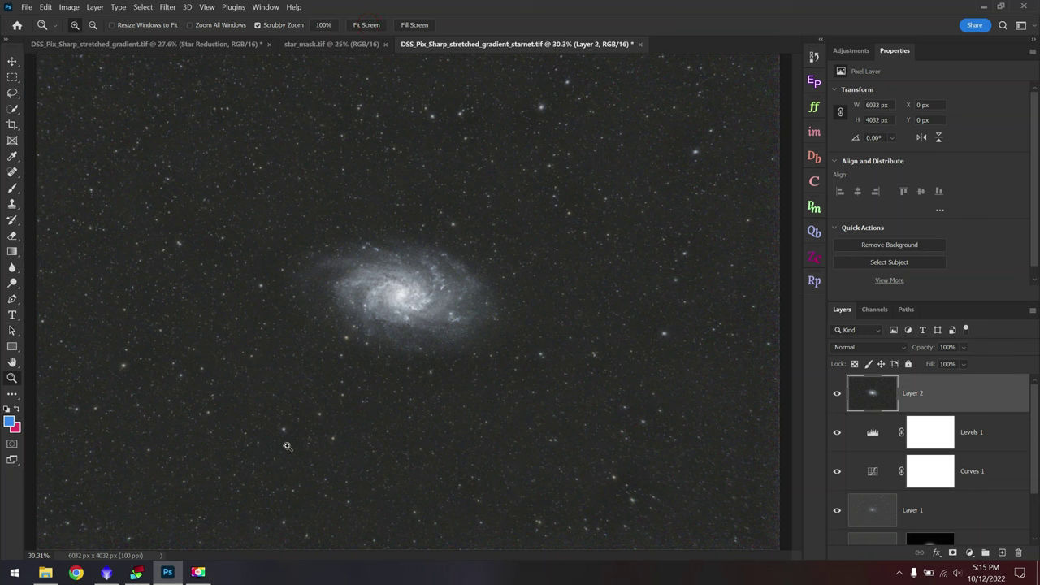
{"action": "left_click", "coordinate": [137, 572]}
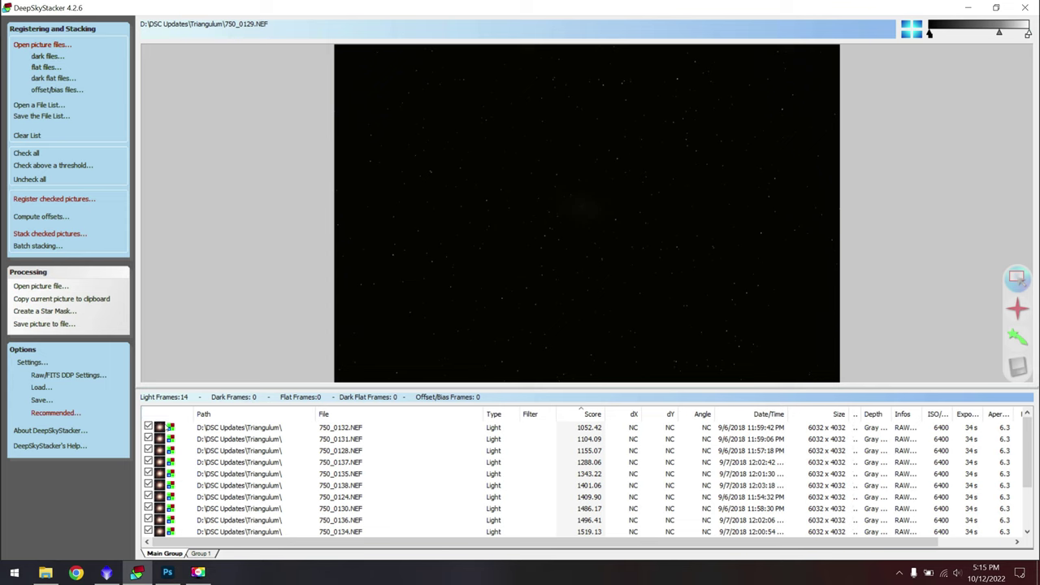
Switch from DeepSkyStacker to the empty PixInsight workspace with Alt+Tab
{"action": "key", "text": "alt+Tab"}
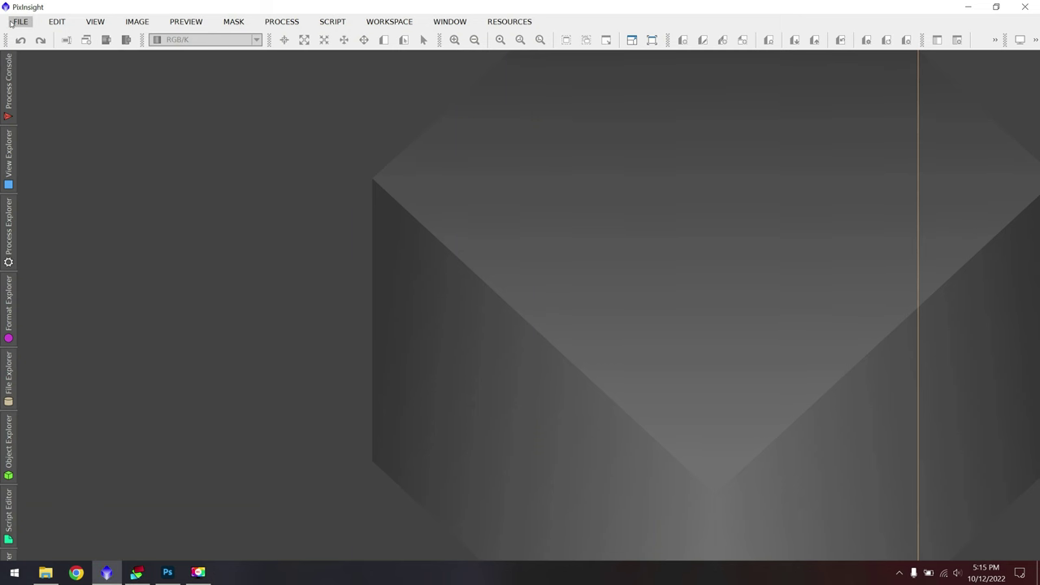
Open the ScreenTransferFunction tool from the All Processes list
{"action": "left_click", "coordinate": [281, 21]}
{"action": "mouse_move", "coordinate": [371, 13]}
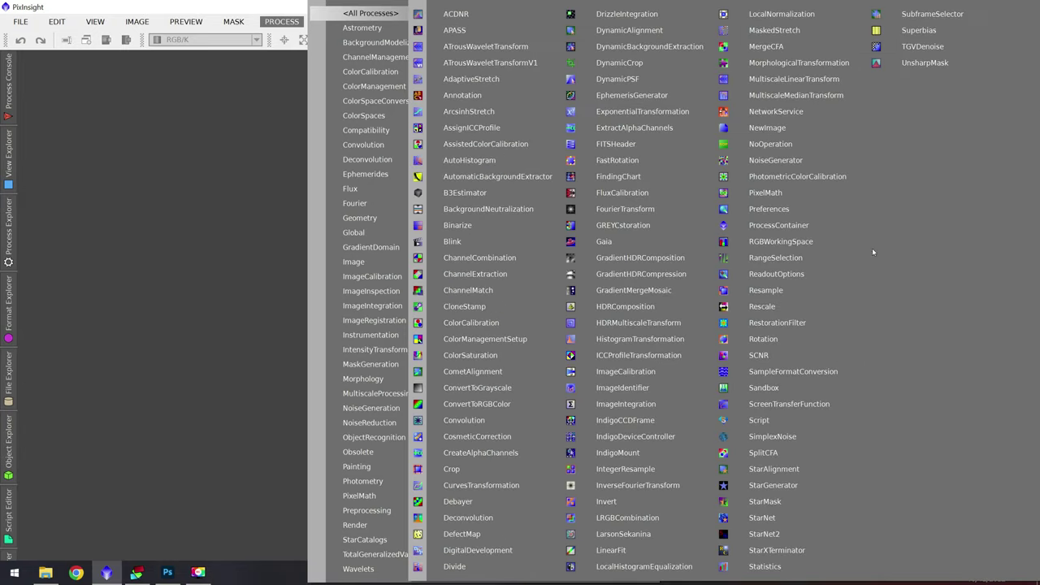
{"action": "left_click", "coordinate": [824, 403]}
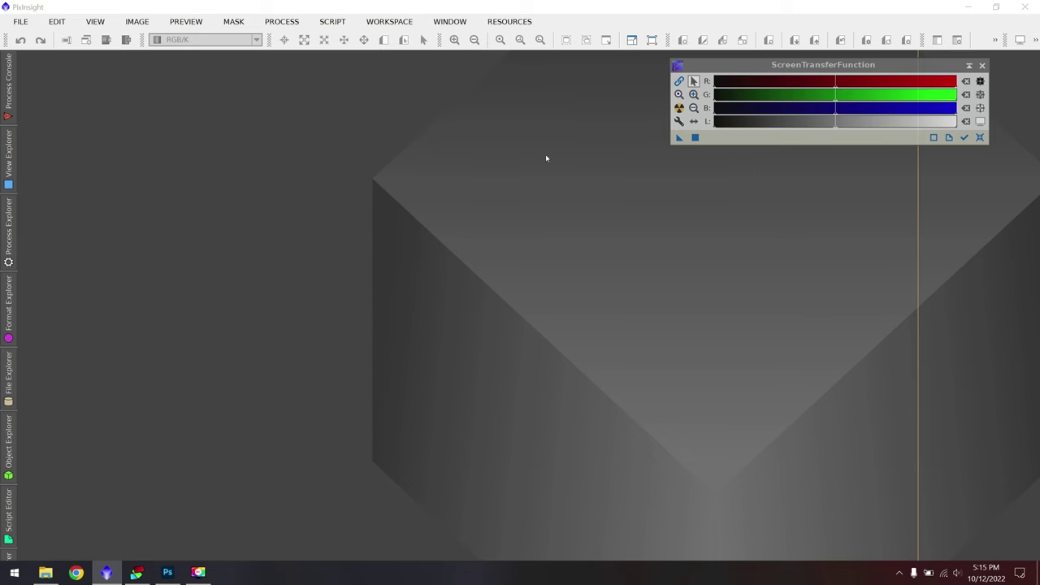
Browse the All Processes list again without choosing anything, then go to the File menu
{"action": "left_click", "coordinate": [281, 21]}
{"action": "mouse_move", "coordinate": [370, 13]}
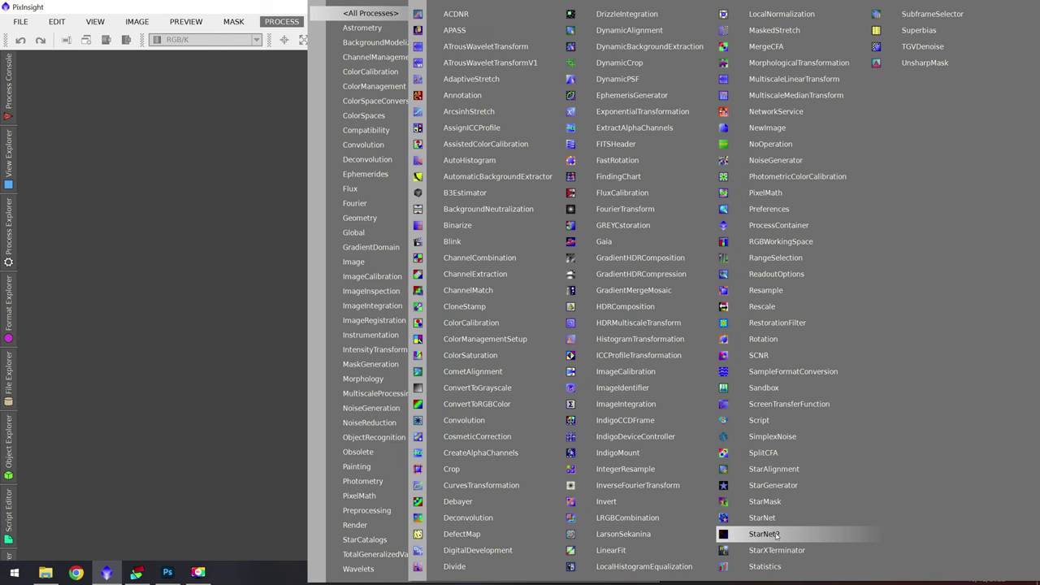
{"action": "left_click", "coordinate": [156, 280]}
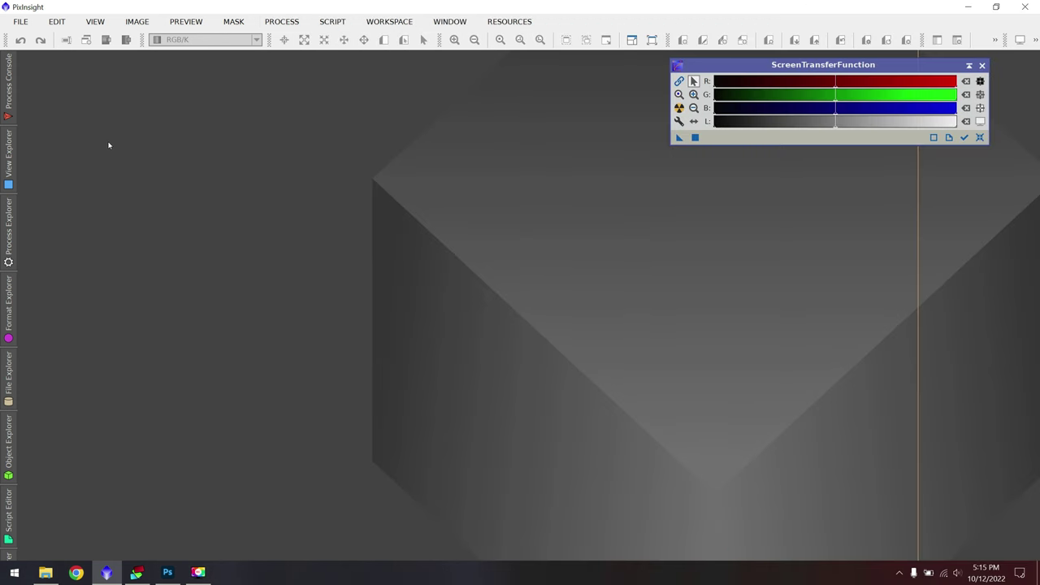
{"action": "left_click", "coordinate": [23, 22]}
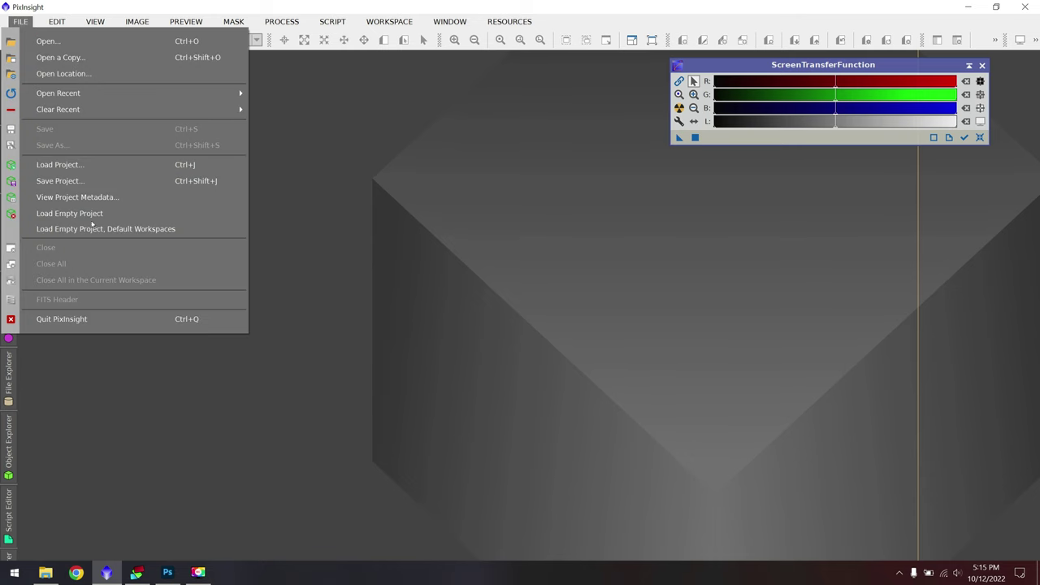
Quit PixInsight and bring the Photoshop galaxy document with Layer 2, Levels 1 and Curves 1 forward
{"action": "left_click", "coordinate": [99, 323]}
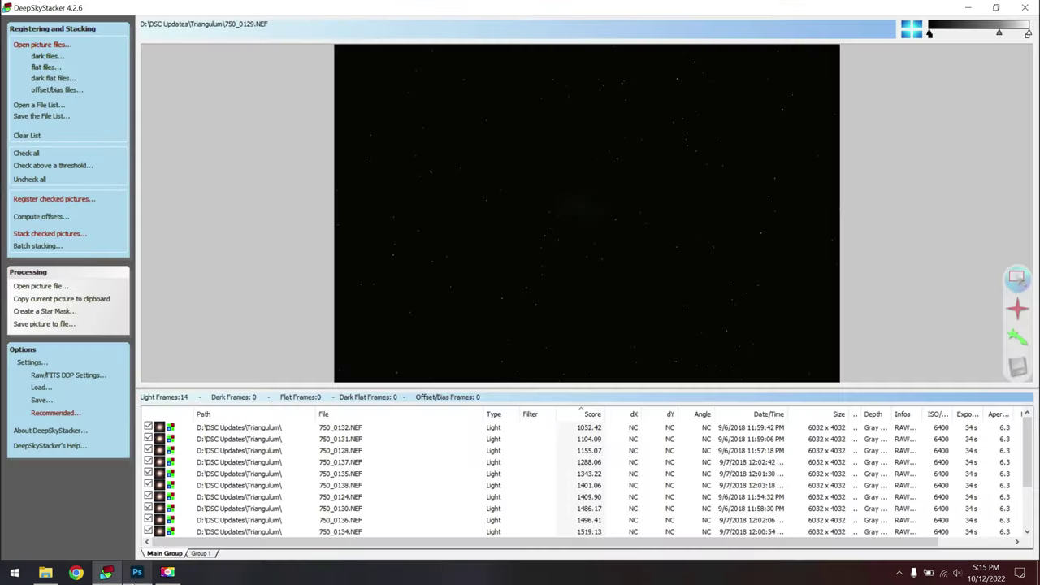
{"action": "left_click", "coordinate": [136, 572]}
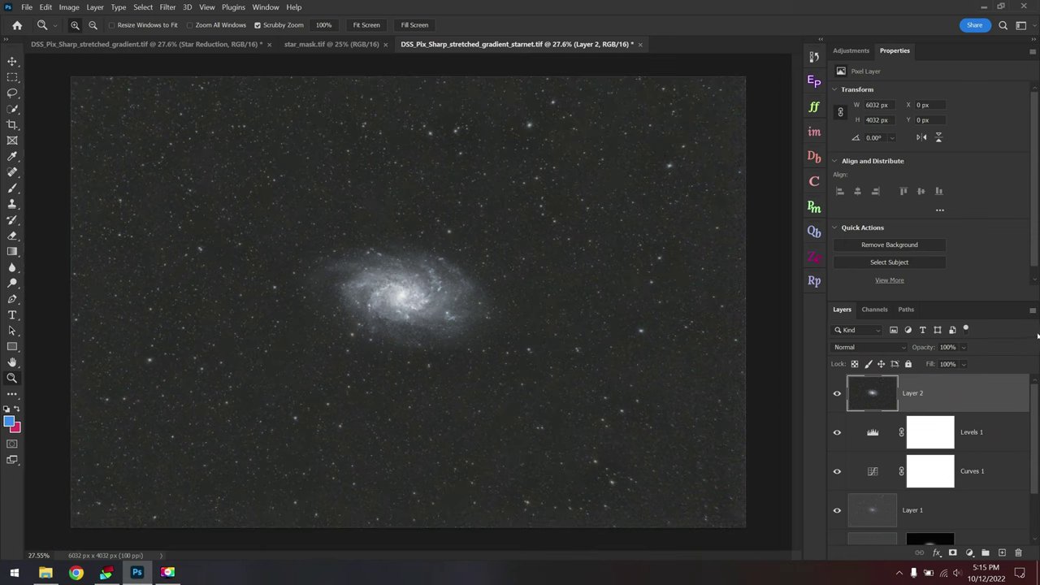